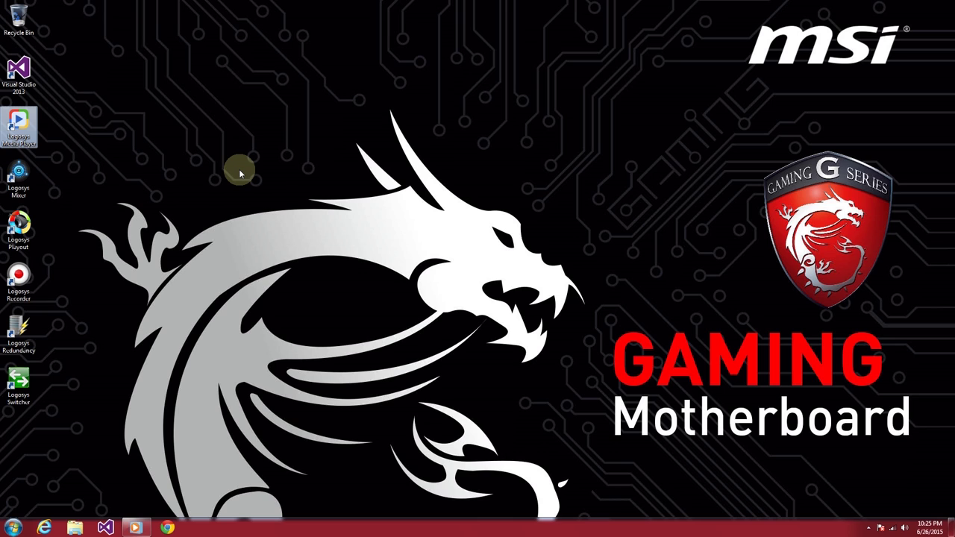
# Step: Launch Logosys Switcher and dismiss the missing-dongle message
pyautogui.click(27, 384)
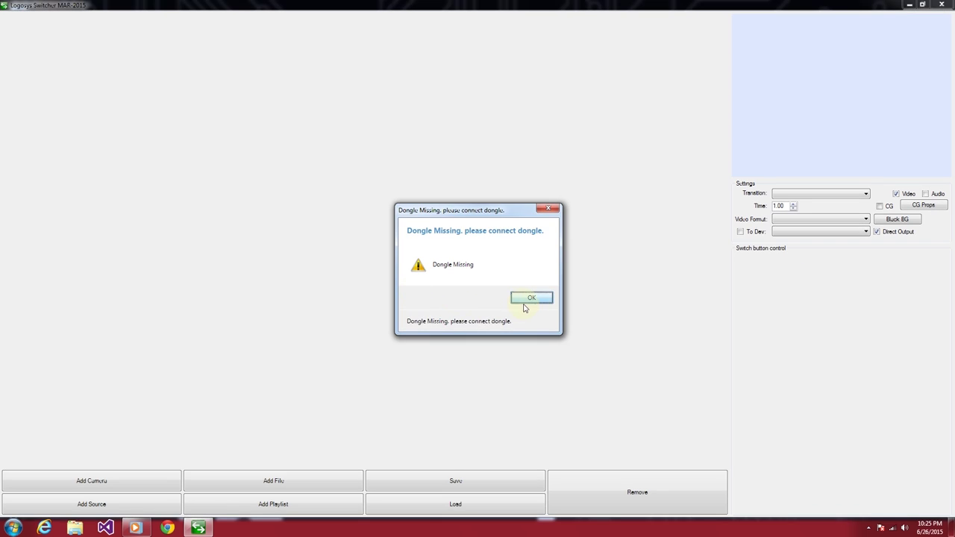
pyautogui.click(530, 298)
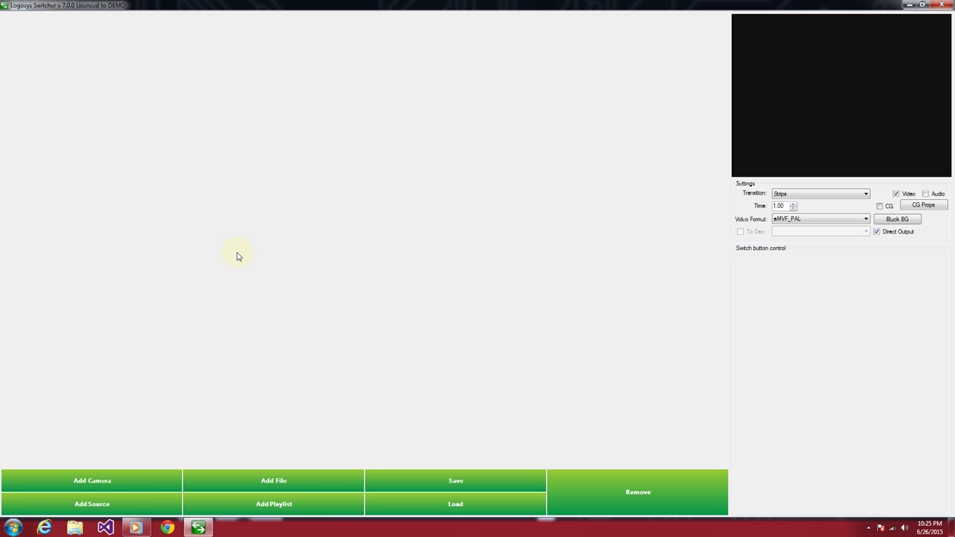
# Step: Add fourteen live camera inputs to the empty switcher workspace
pyautogui.click(117, 474)
pyautogui.click(116, 475)
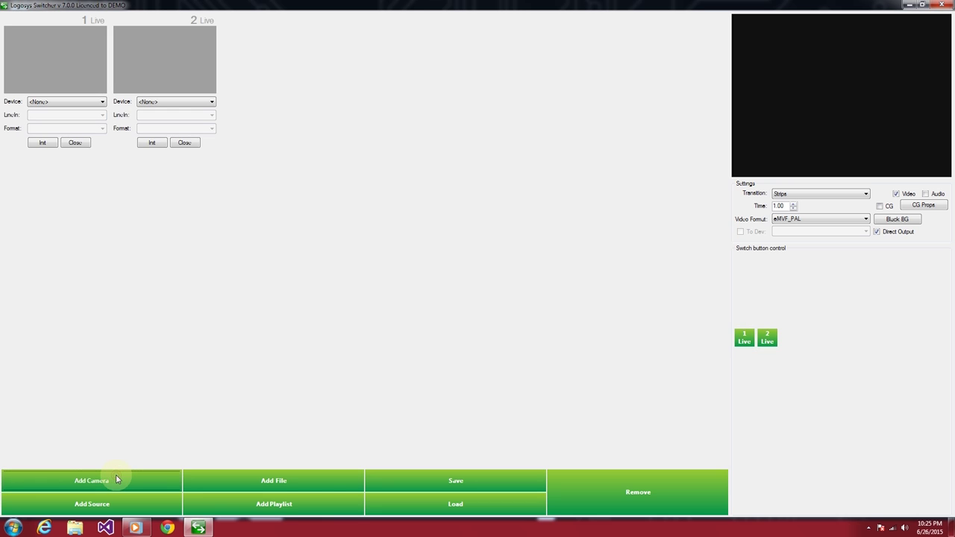
pyautogui.click(115, 474)
pyautogui.click(115, 475)
pyautogui.click(116, 475)
pyautogui.click(115, 474)
pyautogui.click(116, 474)
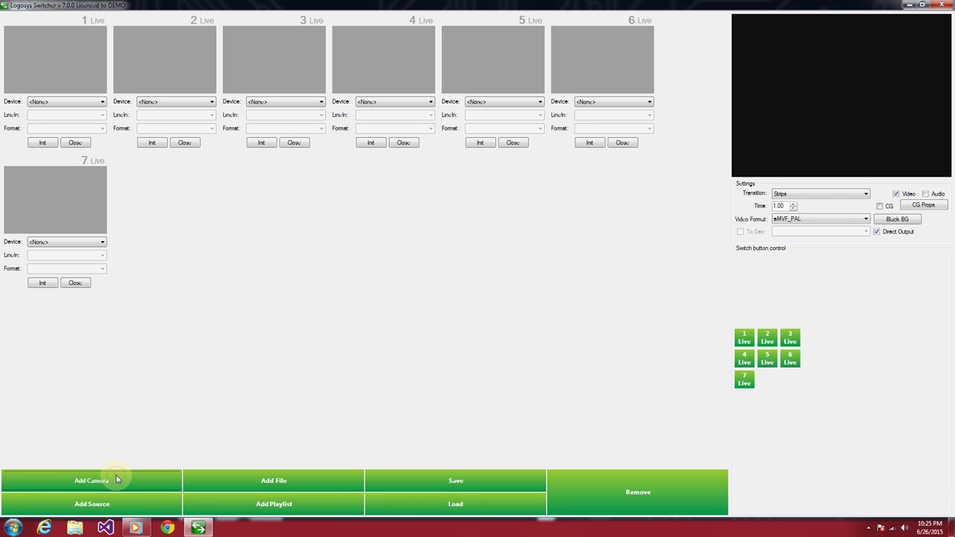
pyautogui.click(116, 474)
pyautogui.click(115, 475)
pyautogui.click(116, 475)
pyautogui.click(115, 474)
pyautogui.click(132, 483)
pyautogui.click(132, 483)
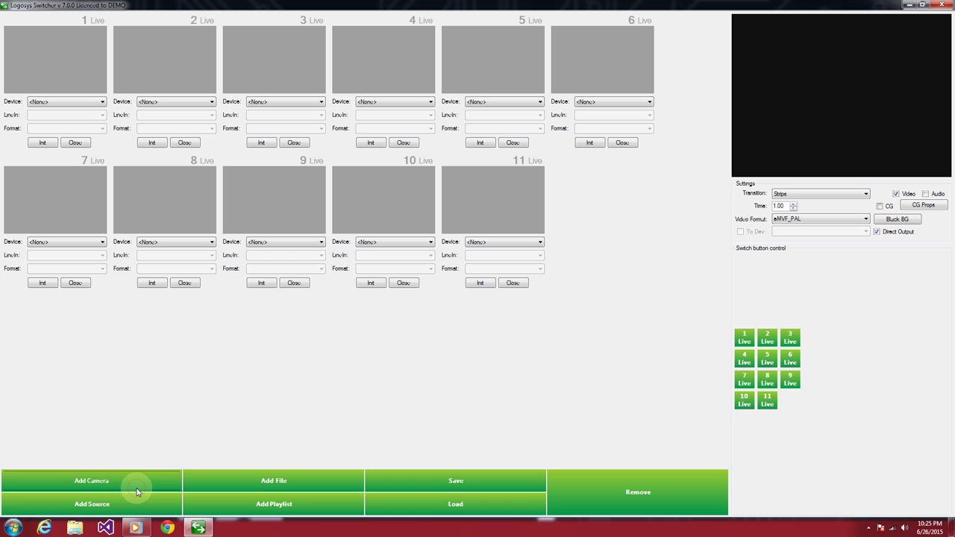
pyautogui.click(132, 484)
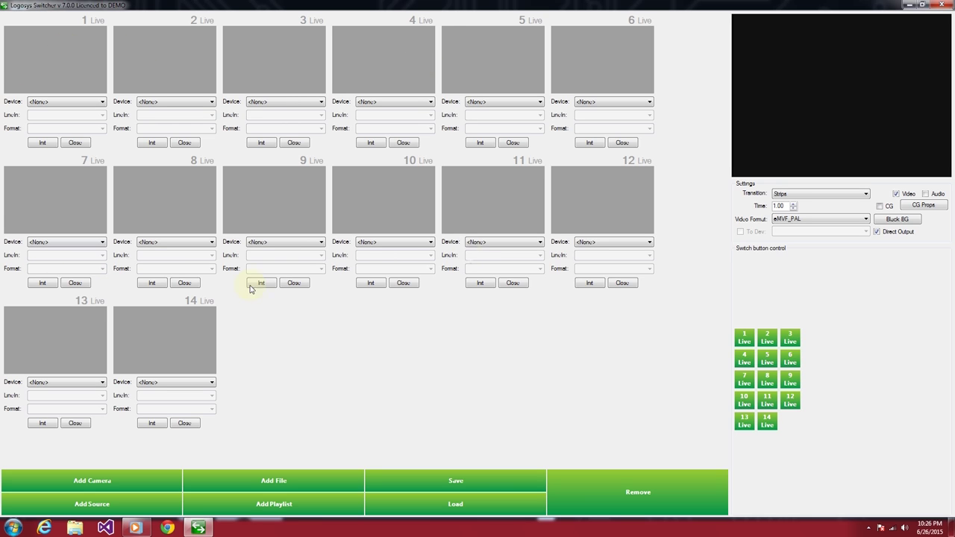
# Step: Remove the extra live camera inputs, keeping only the first one
pyautogui.click(638, 494)
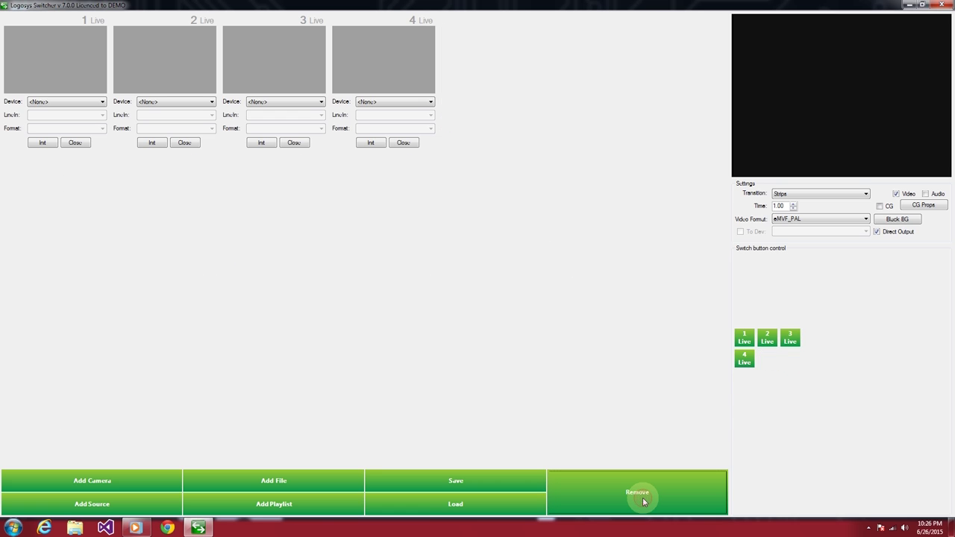
pyautogui.click(637, 494)
pyautogui.click(638, 494)
pyautogui.click(638, 494)
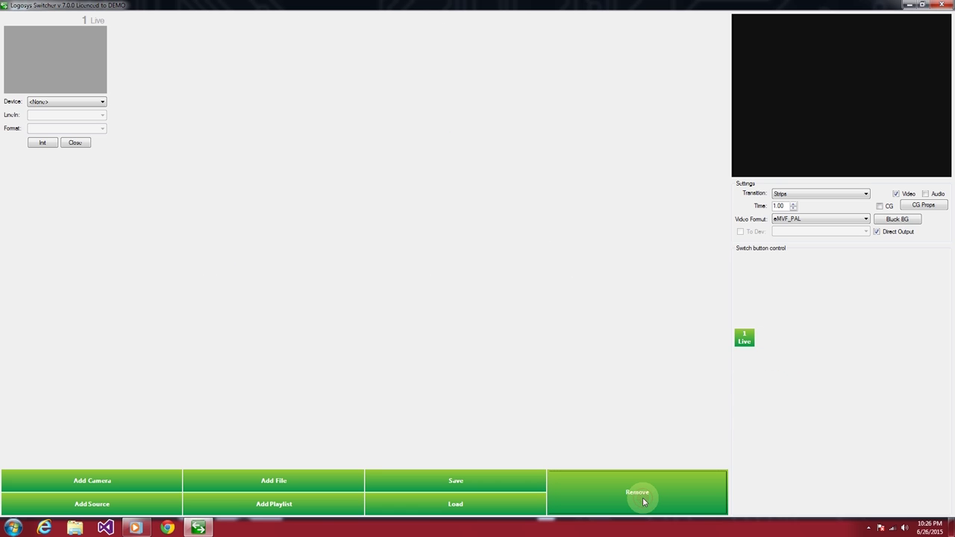
# Step: Add fifteen file inputs after the live camera input
pyautogui.click(271, 481)
pyautogui.click(271, 481)
pyautogui.click(270, 481)
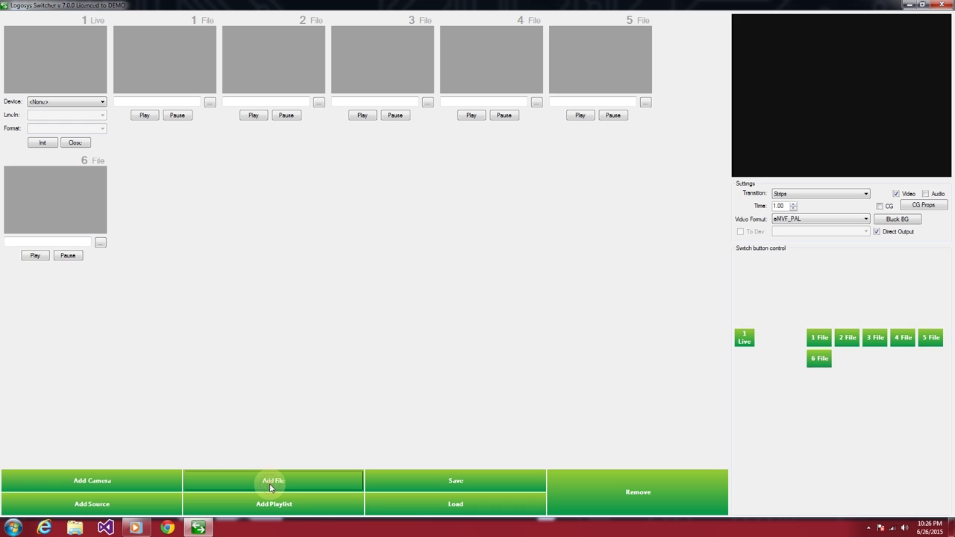
pyautogui.click(271, 481)
pyautogui.click(271, 481)
pyautogui.click(270, 481)
pyautogui.click(270, 481)
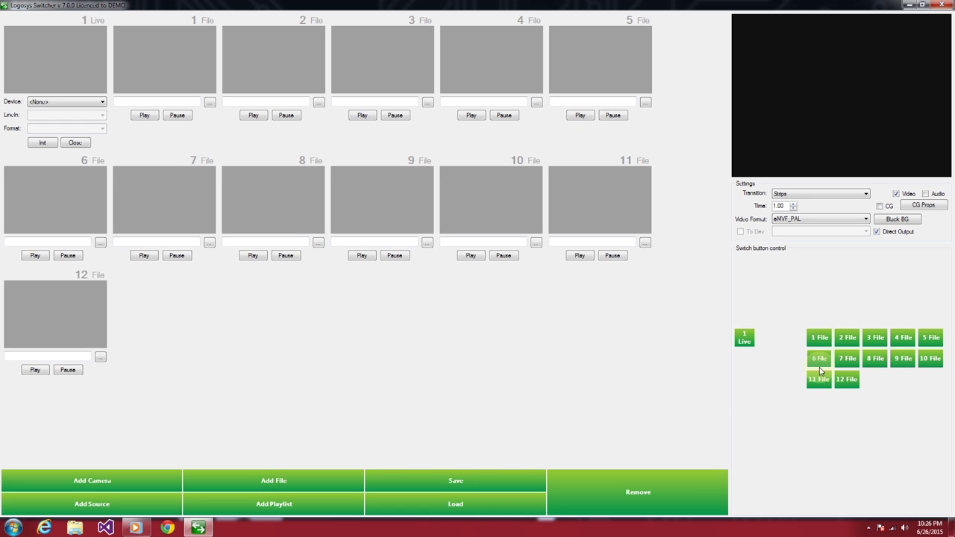
pyautogui.click(285, 480)
pyautogui.click(286, 479)
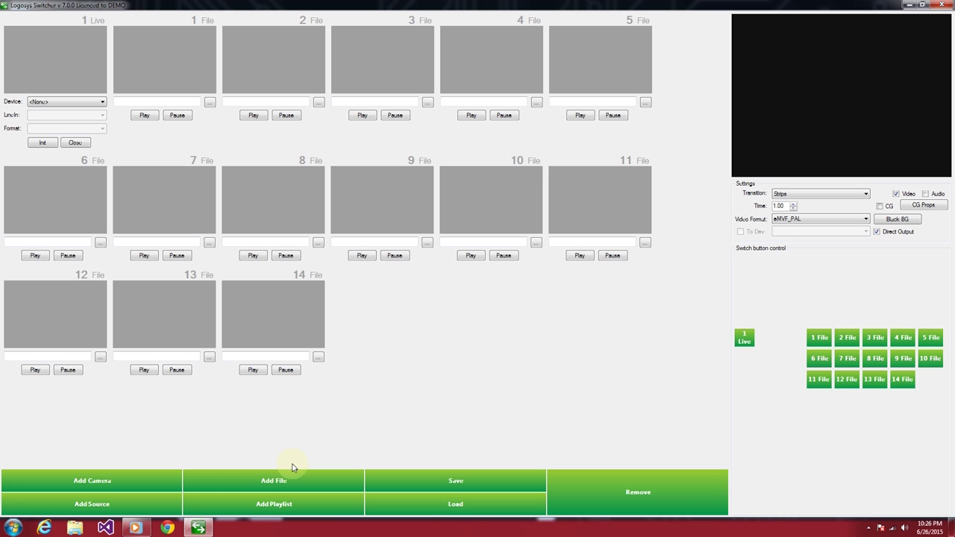
pyautogui.click(293, 477)
# Step: Remove the last ten file inputs, keeping the first five
pyautogui.doubleClick(624, 486)
pyautogui.doubleClick(624, 486)
pyautogui.doubleClick(624, 487)
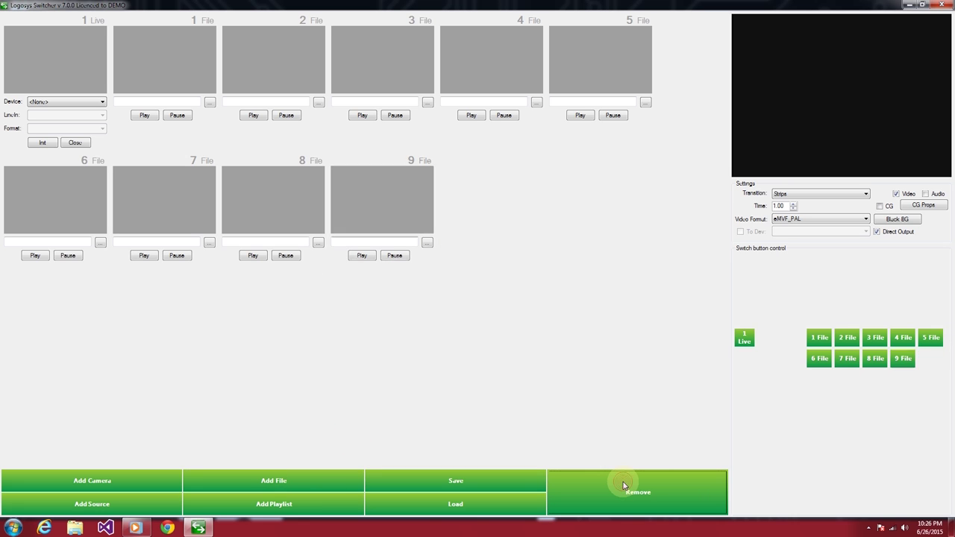
pyautogui.doubleClick(624, 486)
pyautogui.click(624, 486)
pyautogui.click(624, 487)
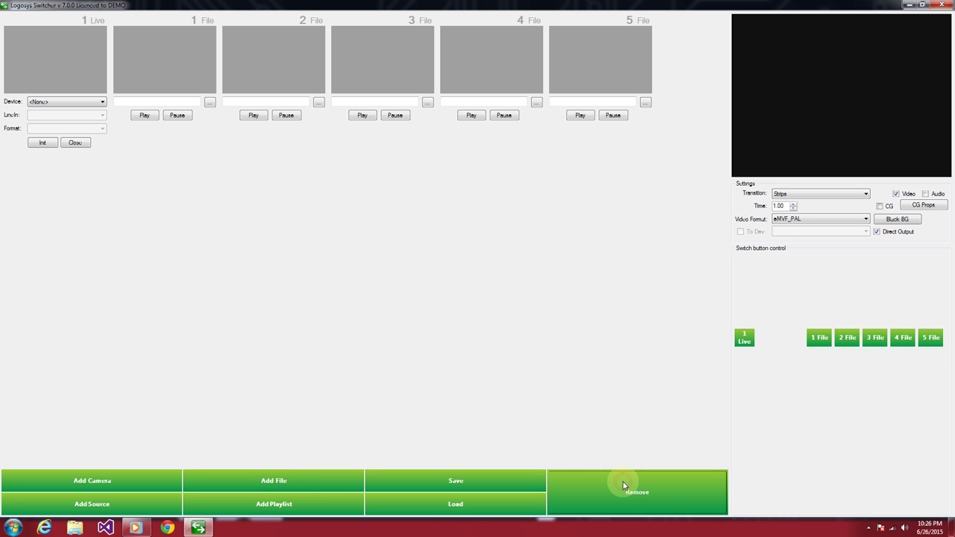
# Step: Add two playlist inputs and remove both again
pyautogui.click(264, 505)
pyautogui.click(264, 505)
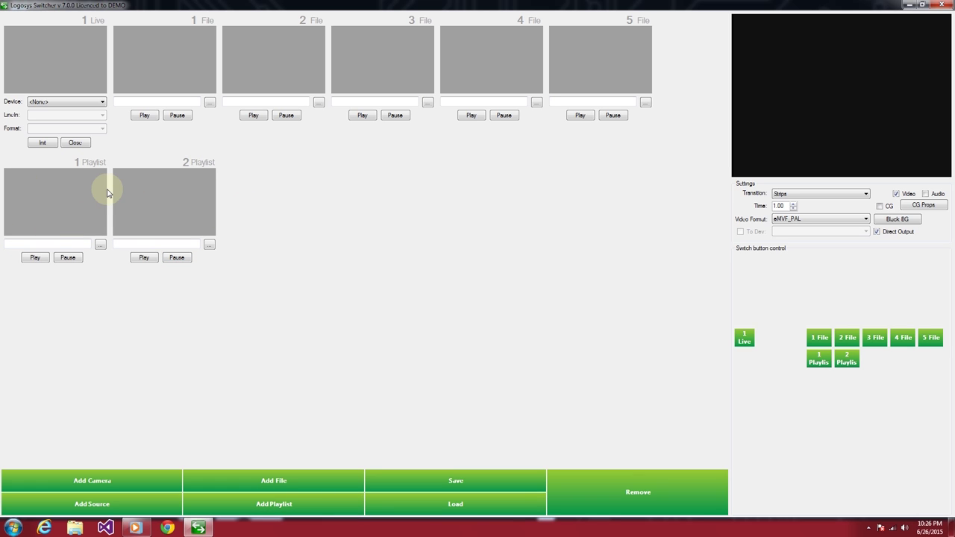
pyautogui.doubleClick(617, 476)
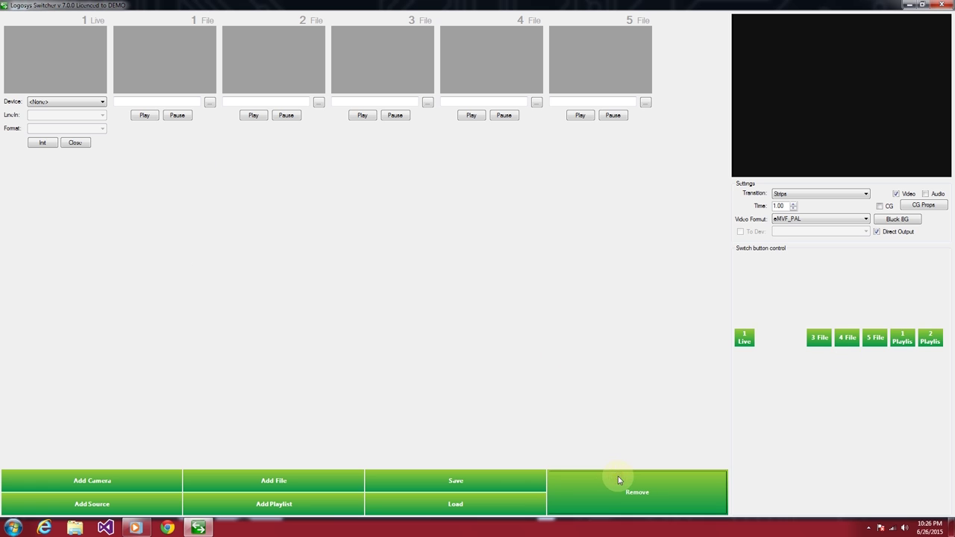
# Step: Add three source inputs after the five file inputs
pyautogui.doubleClick(94, 509)
pyautogui.click(96, 508)
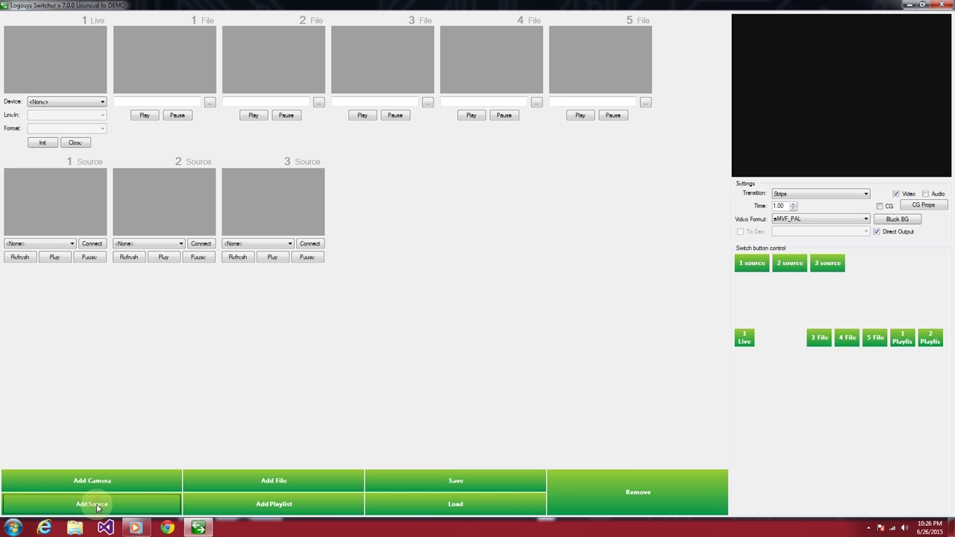
pyautogui.click(62, 221)
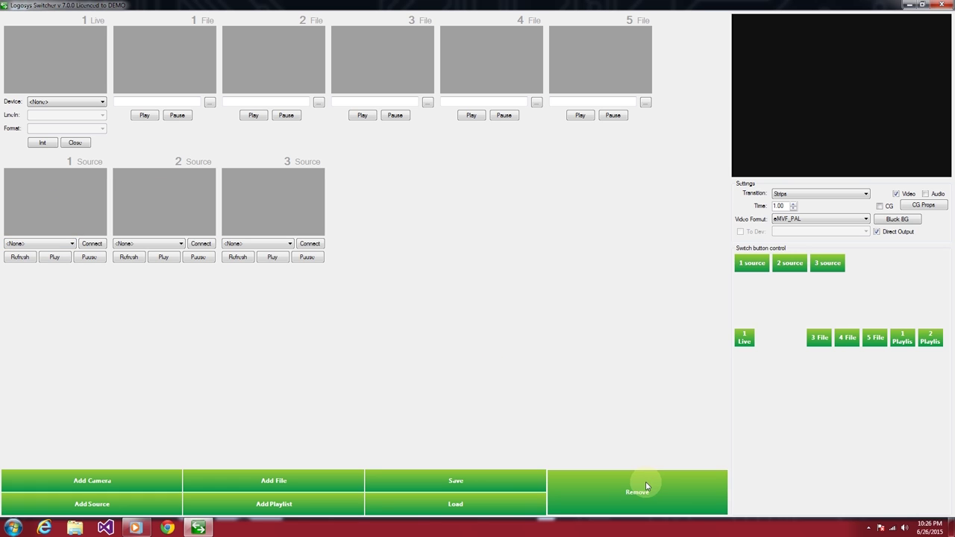
# Step: Remove all source, file and live camera inputs to empty the workspace
pyautogui.click(650, 500)
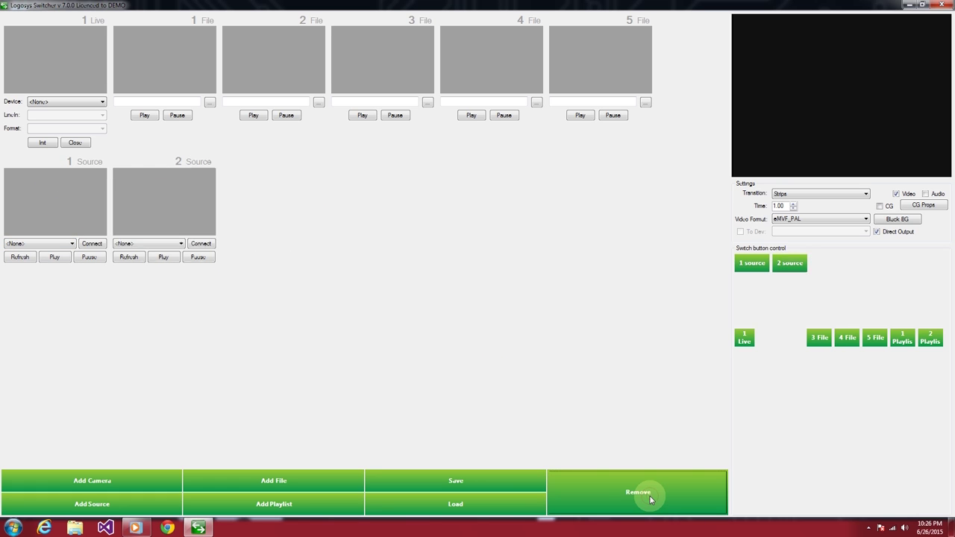
pyautogui.doubleClick(650, 499)
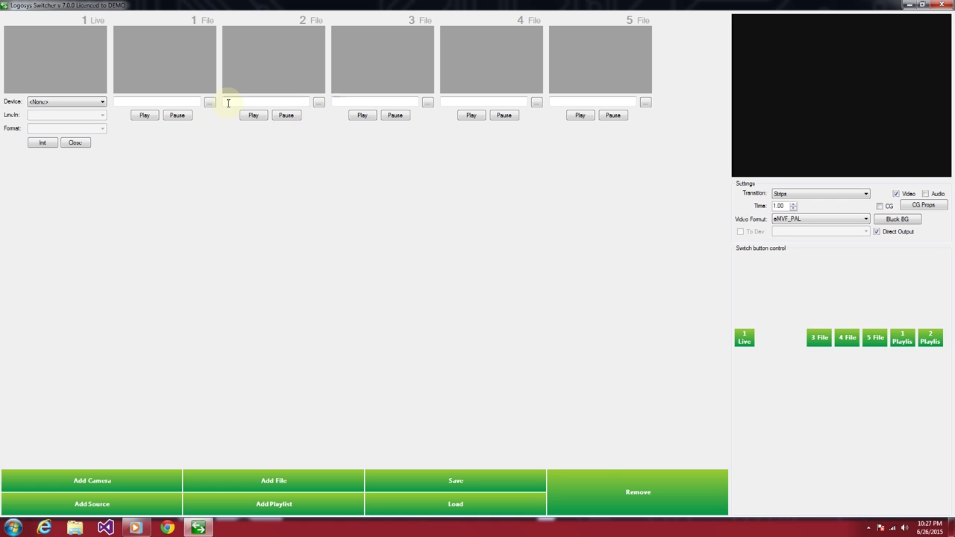
pyautogui.click(619, 490)
pyautogui.click(618, 490)
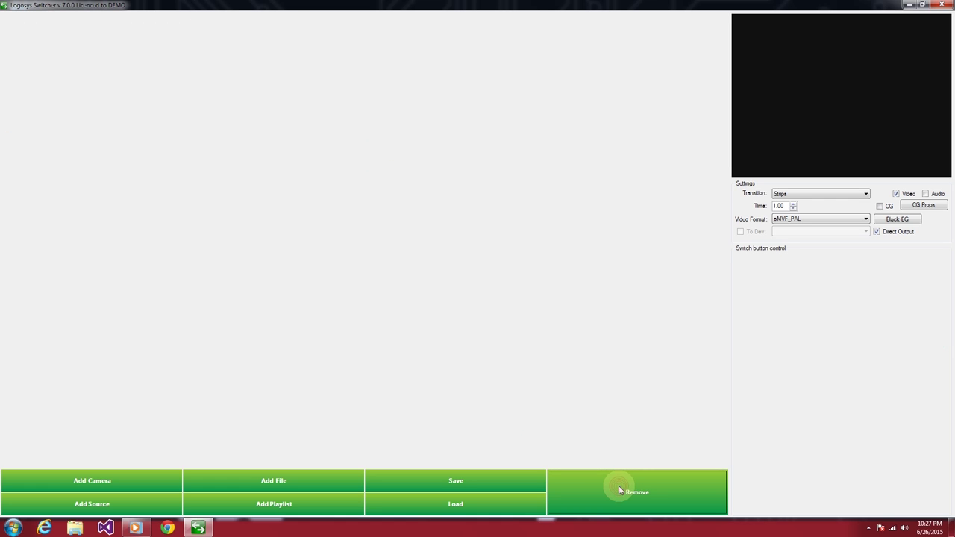
# Step: Add one live camera input and four file inputs, and initialise the camera input
pyautogui.click(270, 482)
pyautogui.click(317, 482)
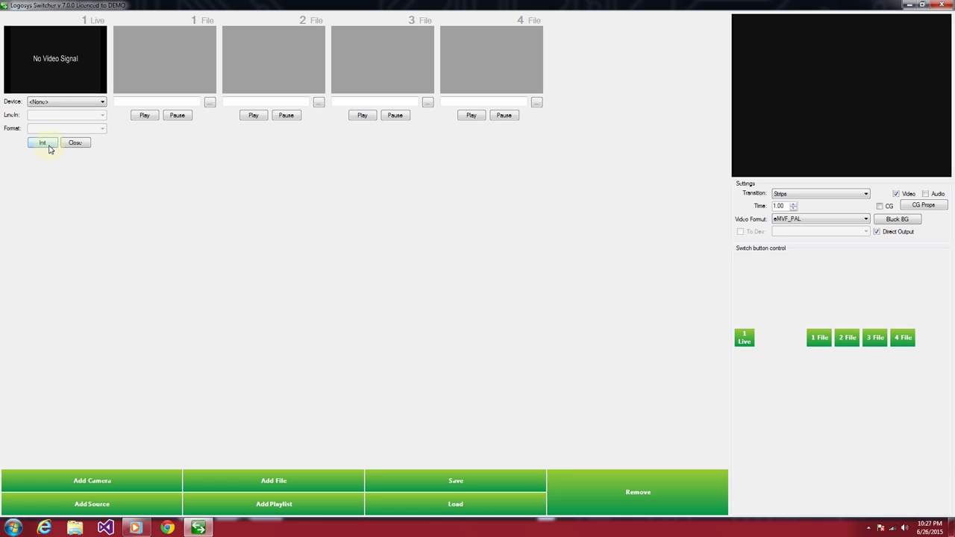
# Step: Load Fresh Final.mp4 into the first file input and Jhatak Mataka Final.mp4 into the second, from the Promo folder
pyautogui.click(209, 103)
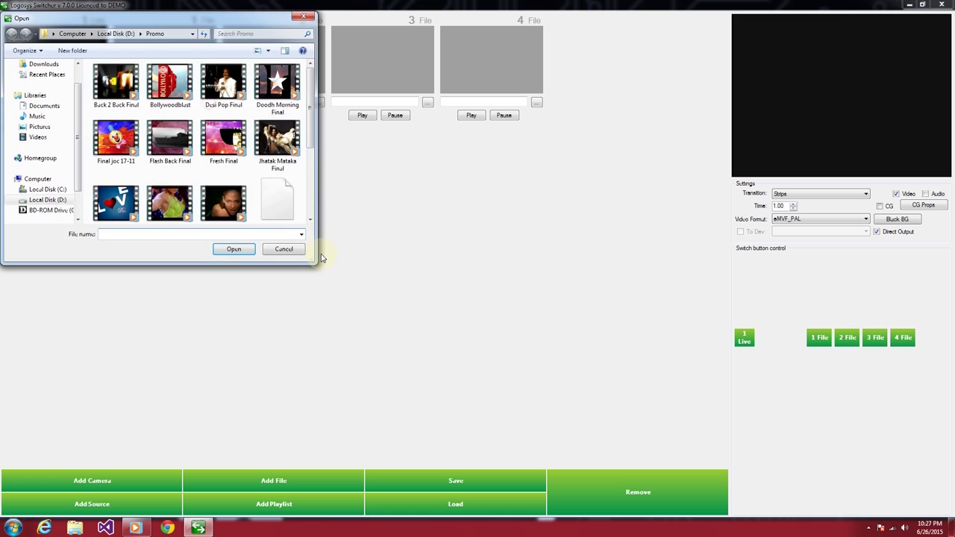
pyautogui.doubleClick(223, 162)
pyautogui.click(317, 103)
pyautogui.click(276, 162)
pyautogui.doubleClick(276, 161)
# Step: Load Fresh Final.mp4 into the third file input and Non Stop Hits Final.mp4 into the fourth
pyautogui.click(427, 102)
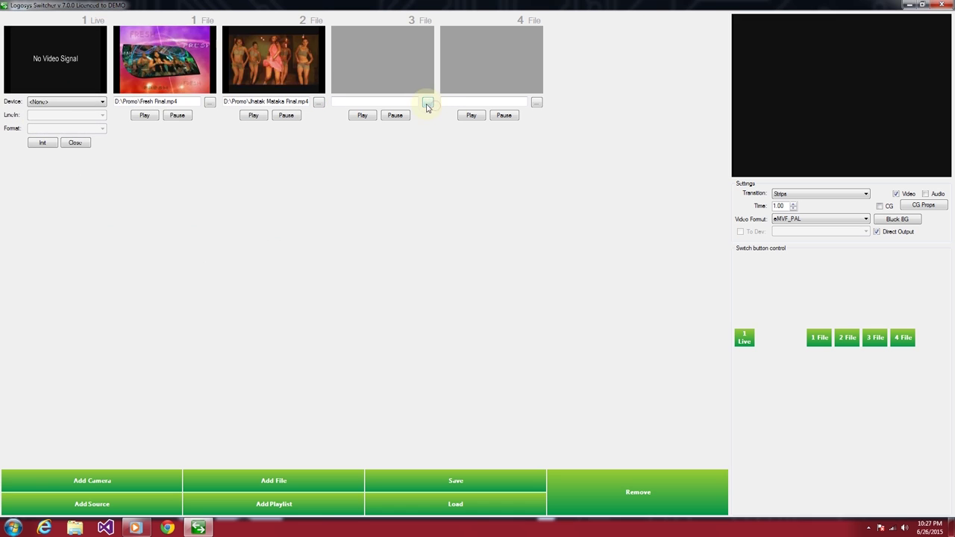
pyautogui.doubleClick(223, 140)
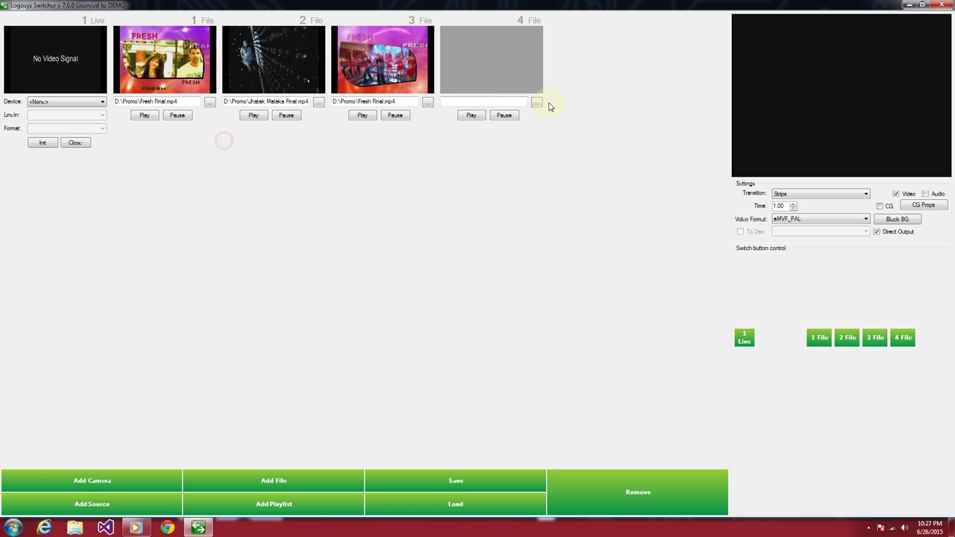
pyautogui.click(537, 104)
pyautogui.doubleClick(170, 196)
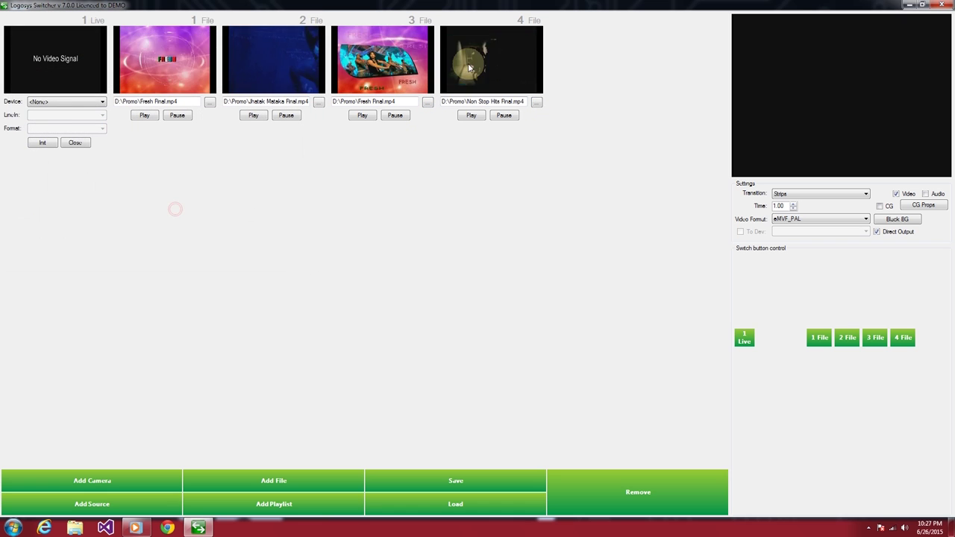
# Step: Add two more file inputs, loading Woh Din Final.mp4 into the fifth and Love Dil Se Final.mp4 into the sixth
pyautogui.click(326, 485)
pyautogui.click(326, 485)
pyautogui.click(646, 103)
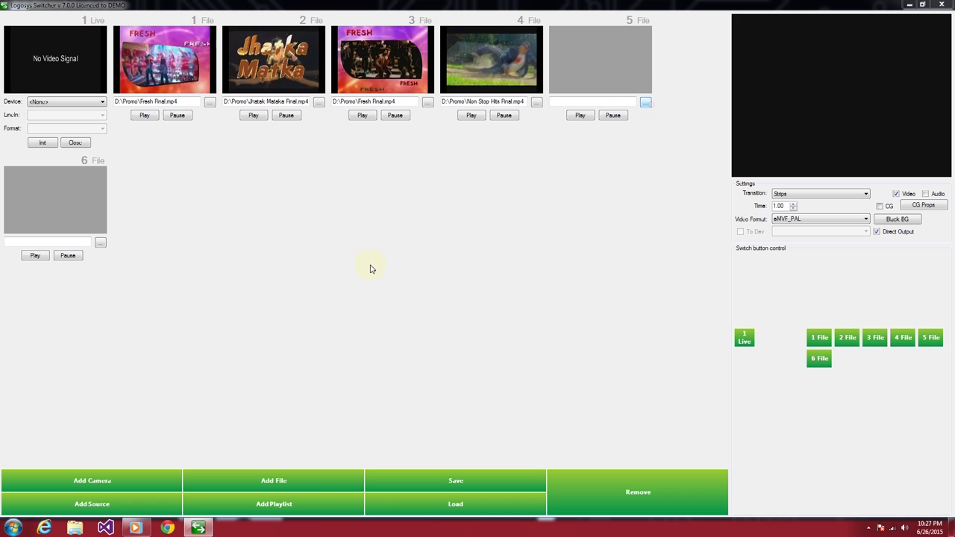
pyautogui.moveTo(312, 258); pyautogui.dragTo(555, 385)
pyautogui.doubleClick(114, 213)
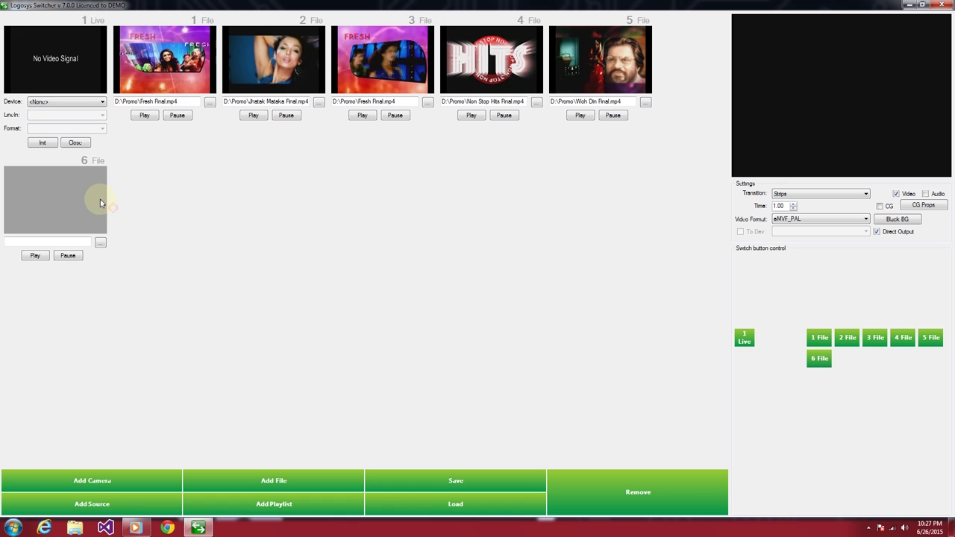
pyautogui.click(99, 241)
pyautogui.doubleClick(123, 147)
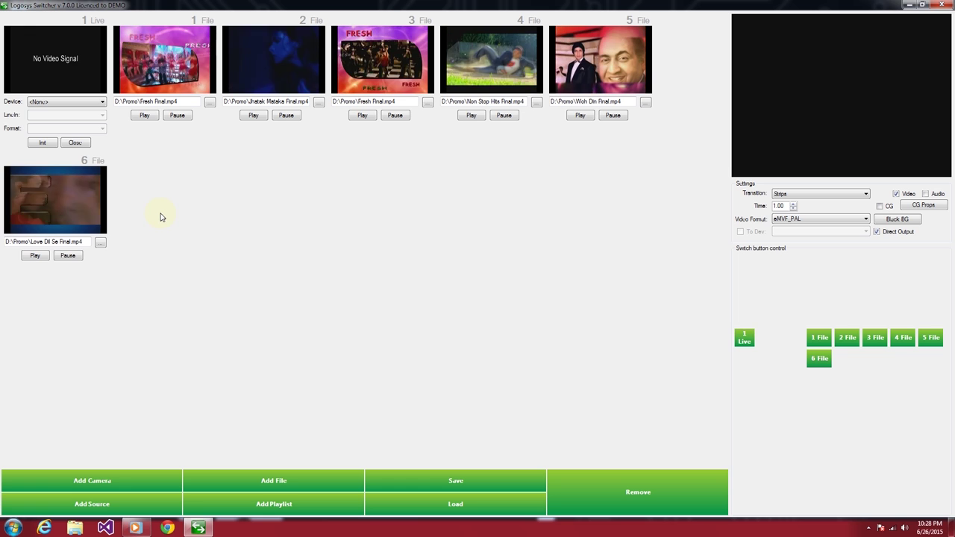
# Step: Switch the main output between file clips directly from their previews, ending on the fifth file input
pyautogui.click(174, 64)
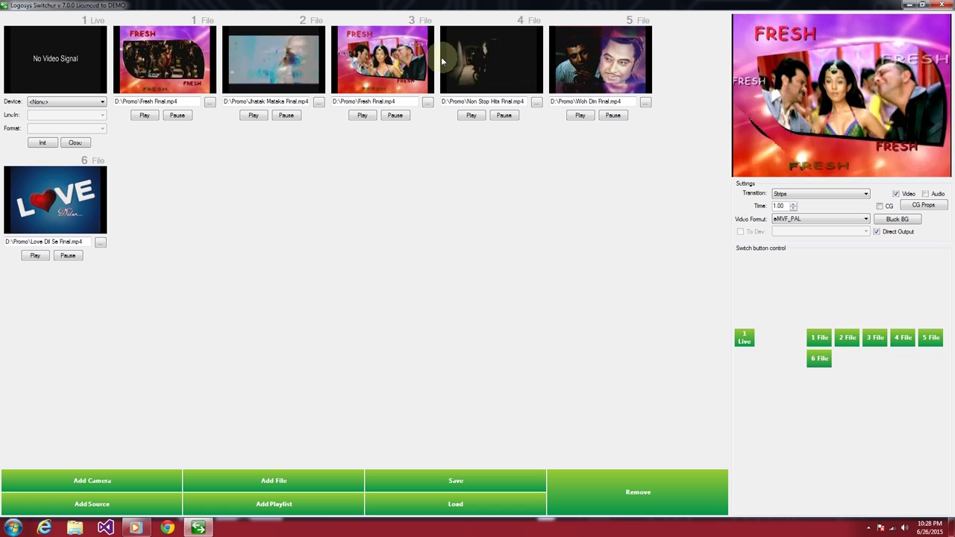
pyautogui.click(600, 60)
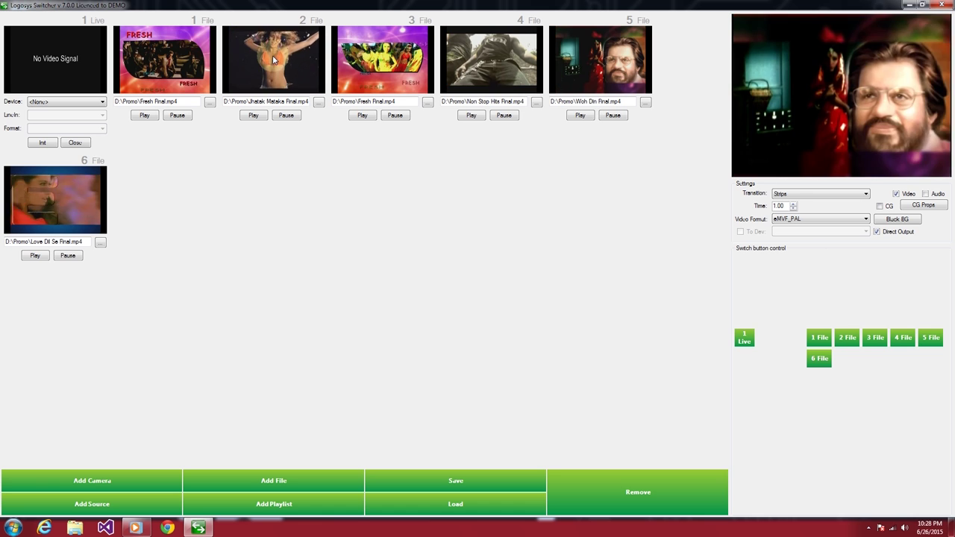
# Step: Switch the main output among the second, third and sixth file inputs with the switch controls, using the Strips transition
pyautogui.click(839, 339)
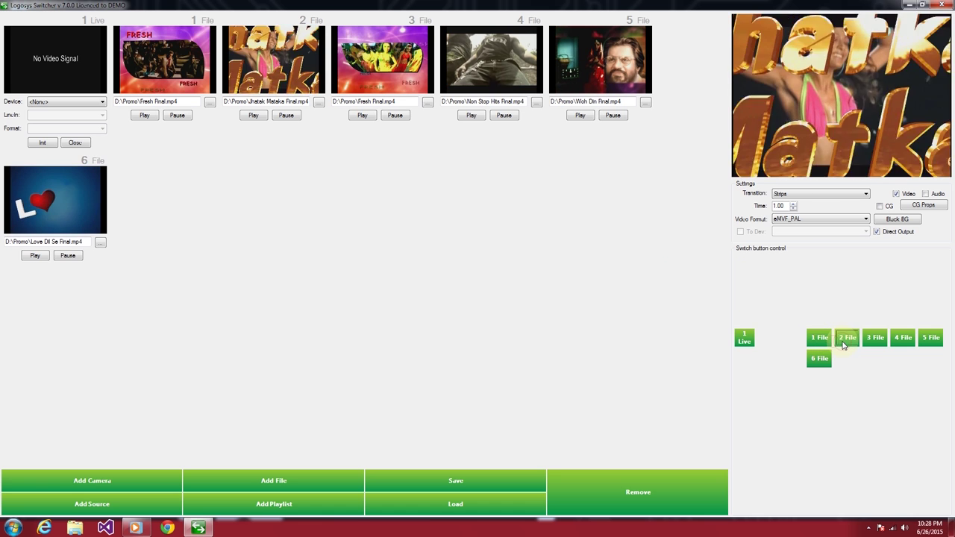
pyautogui.click(879, 340)
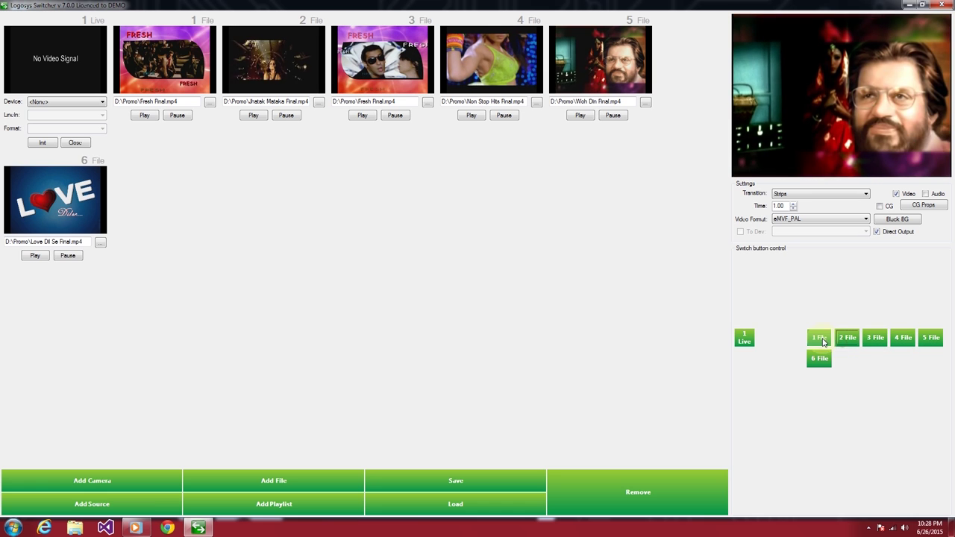
pyautogui.click(819, 358)
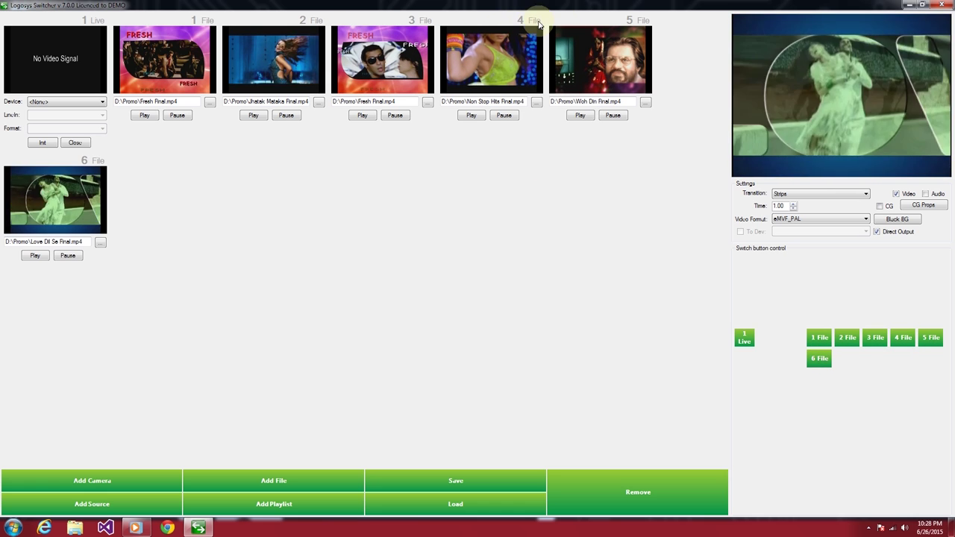
pyautogui.click(874, 339)
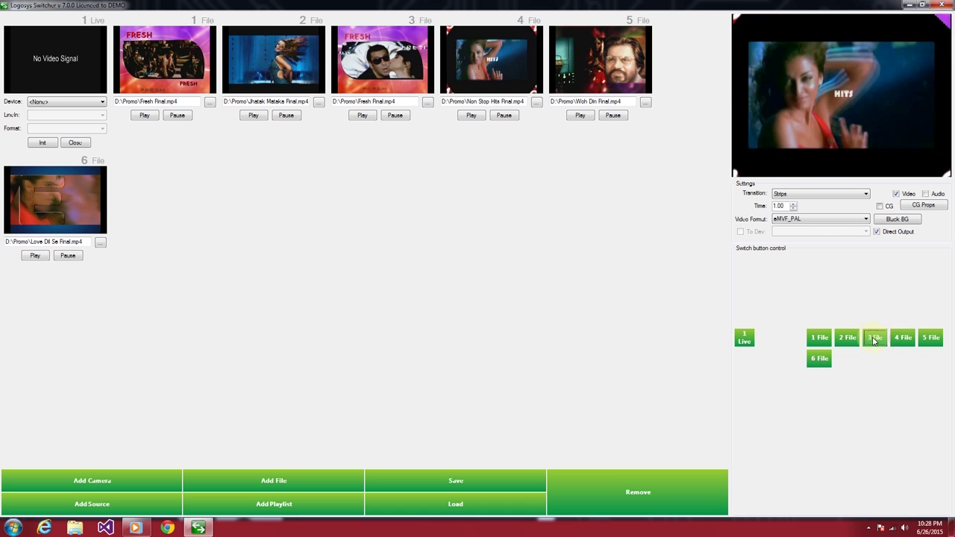
pyautogui.click(847, 340)
pyautogui.click(874, 340)
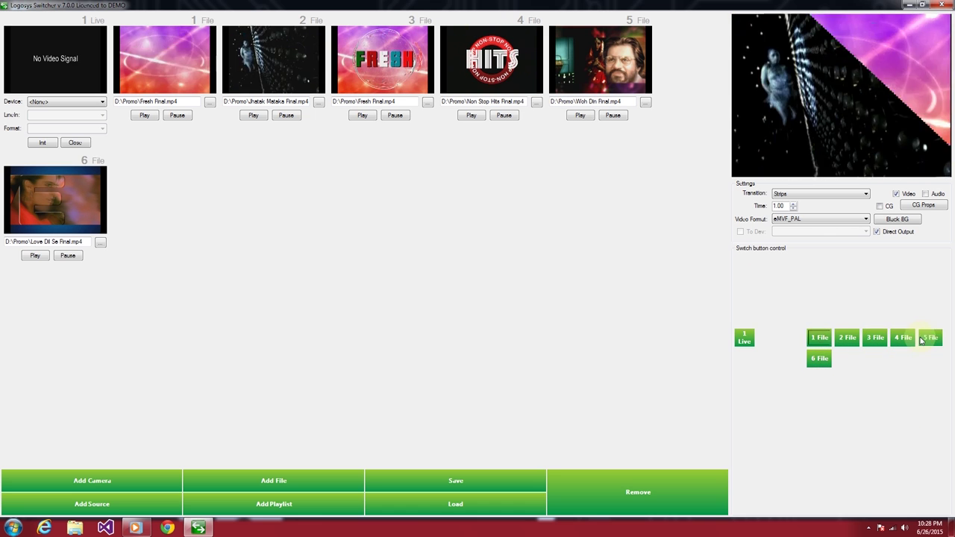
# Step: Switch the main output among the second, third and fourth file inputs with the switch controls, ending on the third
pyautogui.click(899, 340)
pyautogui.click(874, 339)
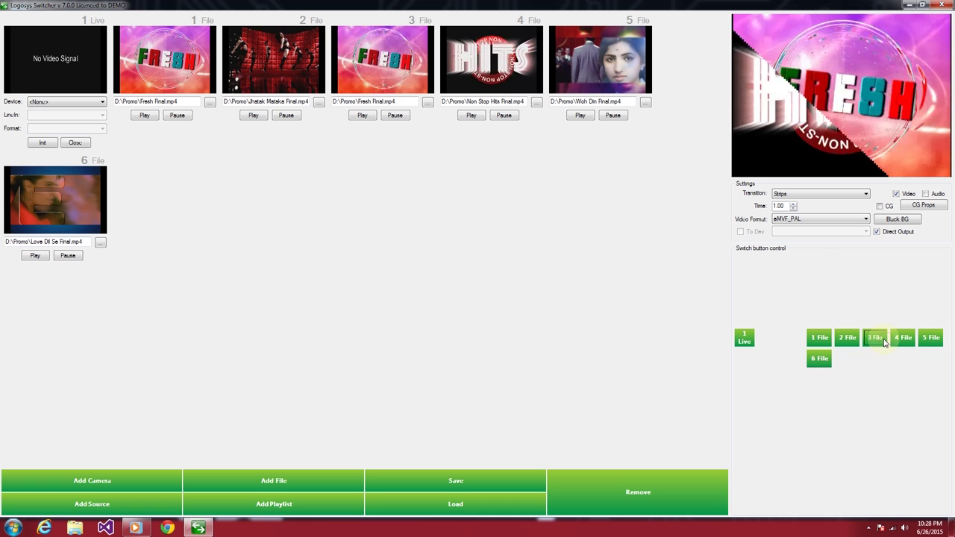
pyautogui.click(910, 341)
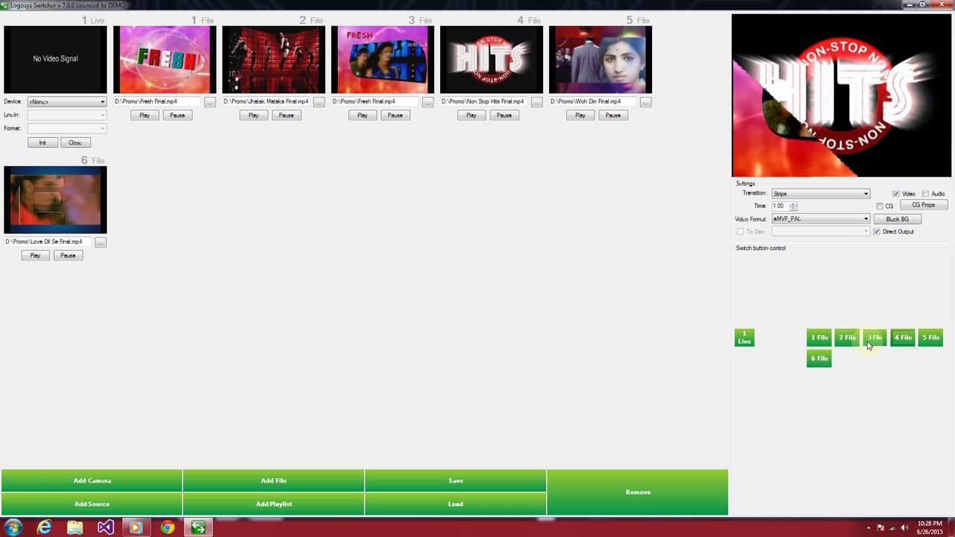
pyautogui.click(869, 341)
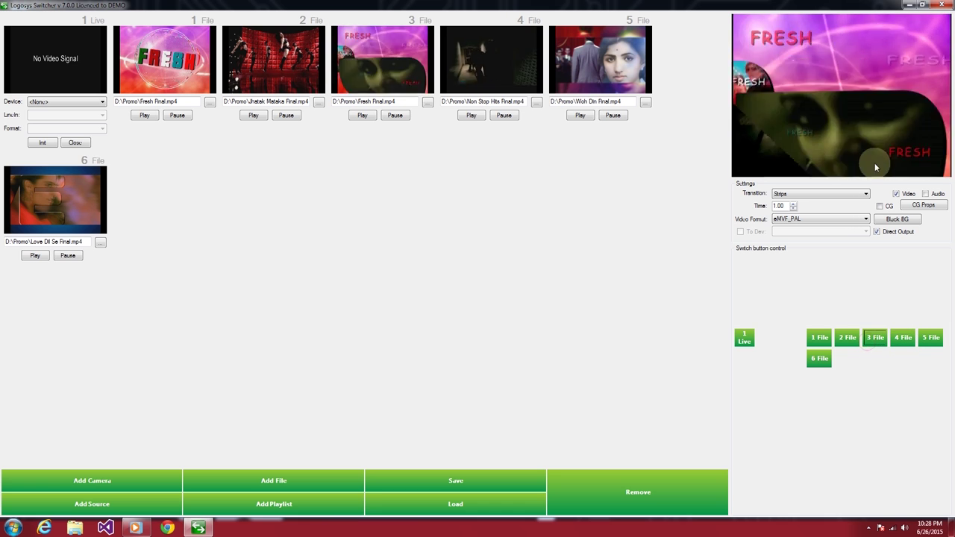
pyautogui.click(855, 340)
pyautogui.click(874, 339)
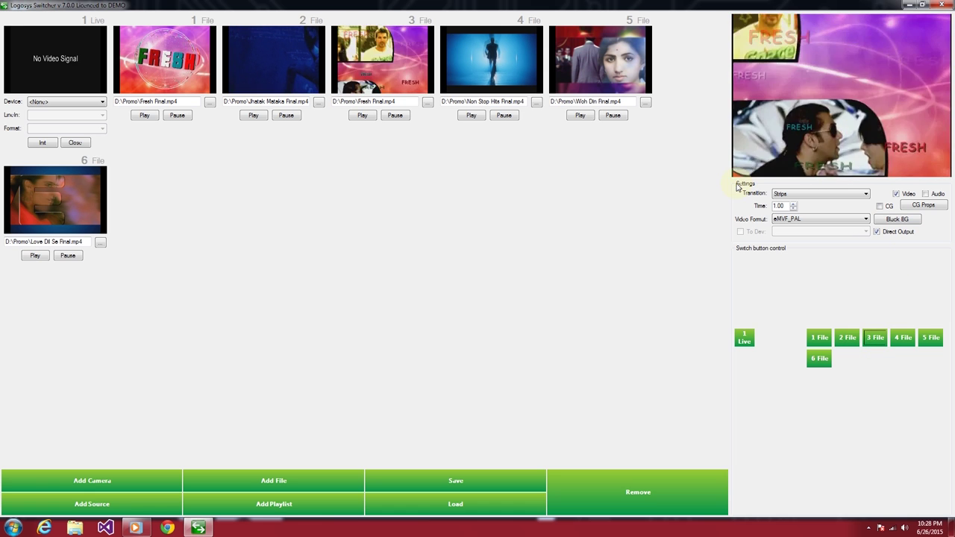
# Step: Set the transition to Blinds and switch the main output to the fourth file input
pyautogui.click(795, 194)
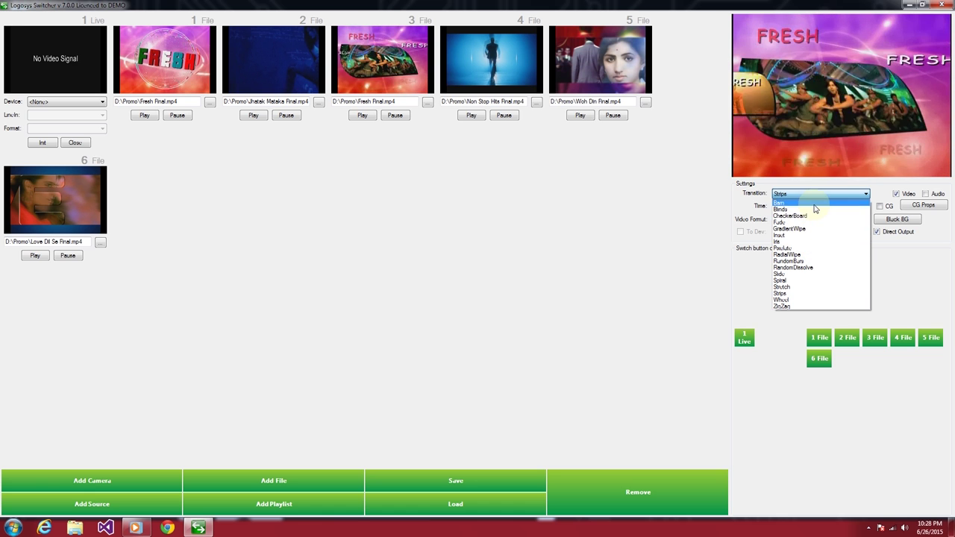
pyautogui.click(813, 209)
pyautogui.click(902, 337)
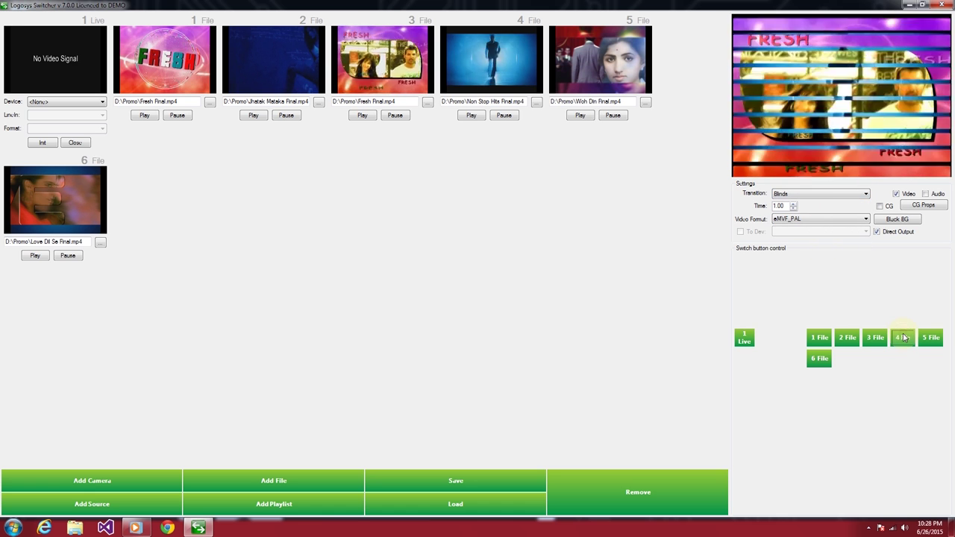
# Step: Set the transition to Slide and switch the main output between the fourth and third file inputs, ending on the third
pyautogui.click(813, 194)
pyautogui.click(789, 276)
pyautogui.click(900, 338)
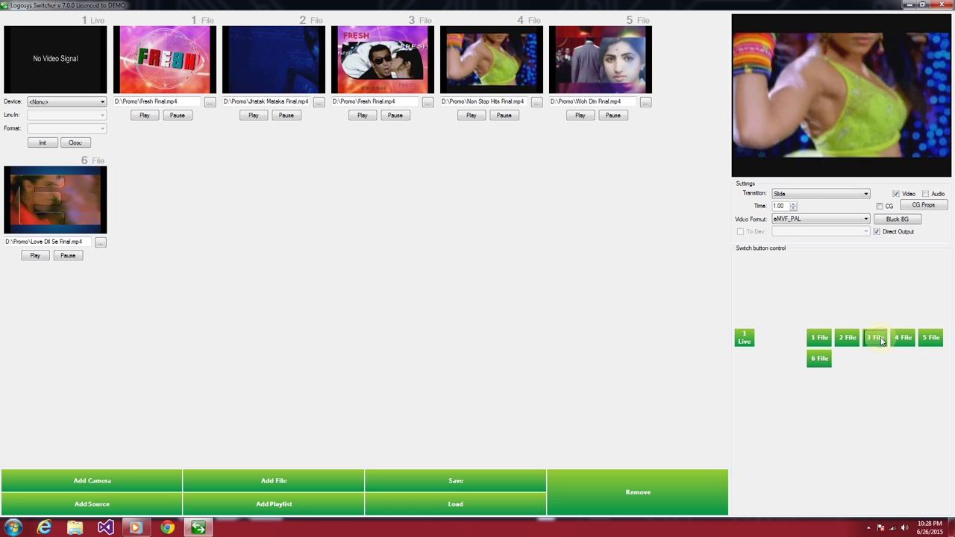
pyautogui.click(874, 337)
# Step: Set the transition to Fade and switch the main output to the second and then the fourth file input
pyautogui.click(821, 194)
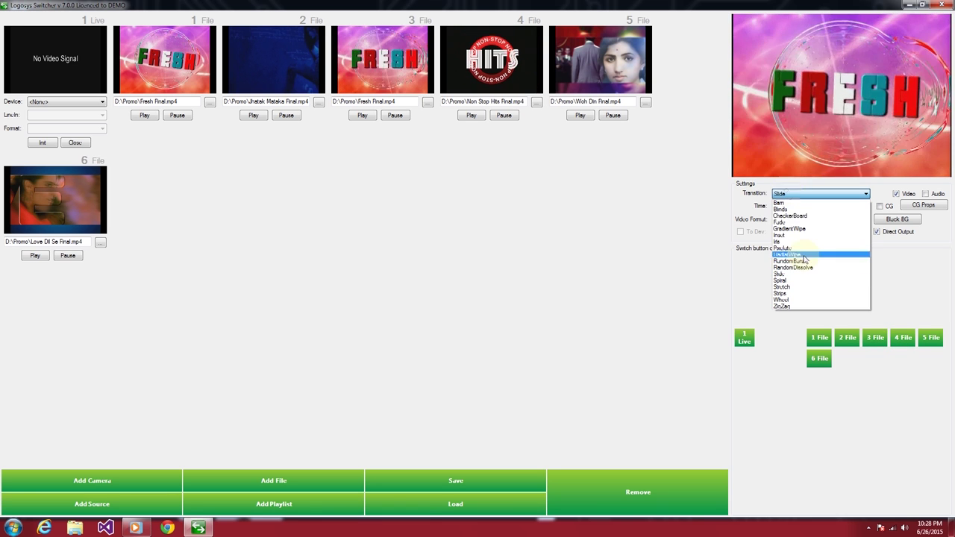
pyautogui.click(847, 337)
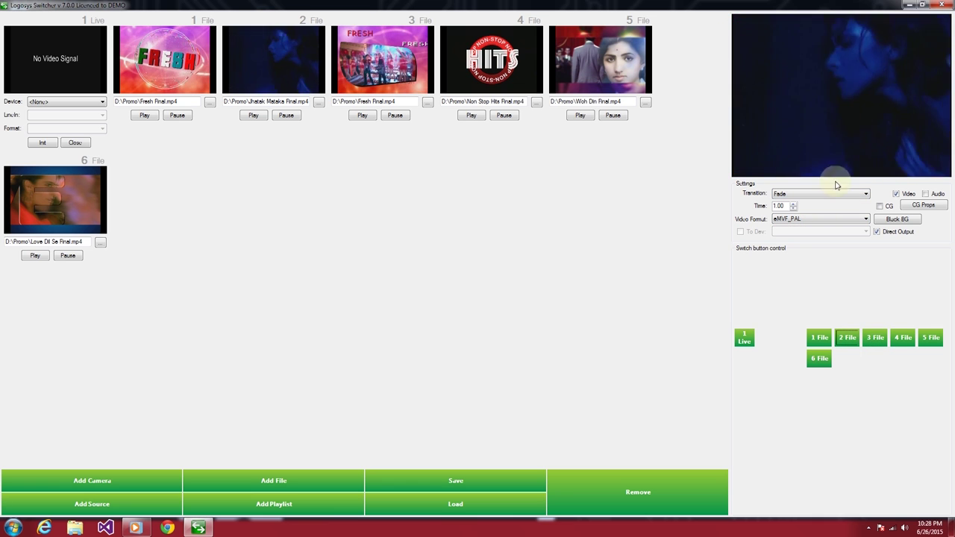
pyautogui.click(903, 337)
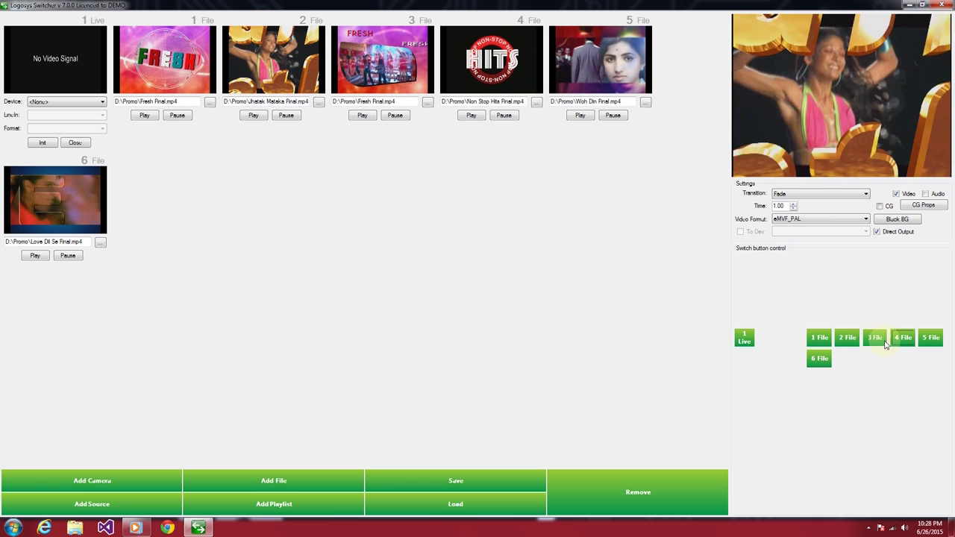
# Step: Set the transition to RandomDissolve and switch the main output to the first and then the second file input
pyautogui.click(839, 194)
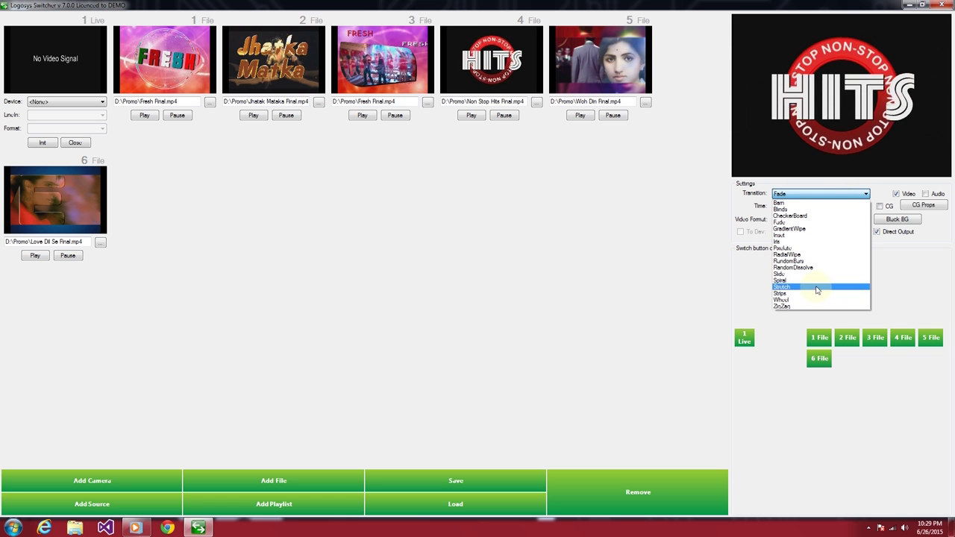
pyautogui.click(815, 268)
pyautogui.click(850, 338)
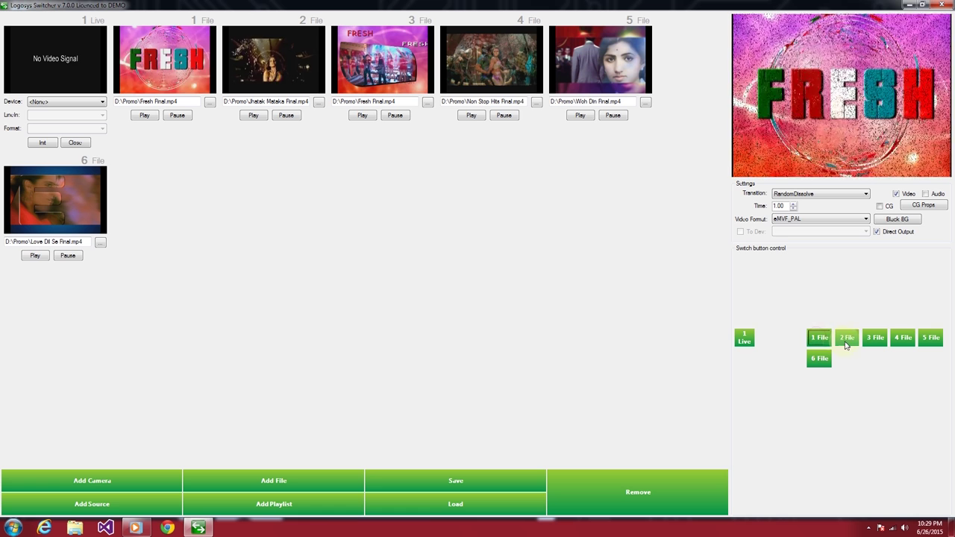
pyautogui.click(848, 340)
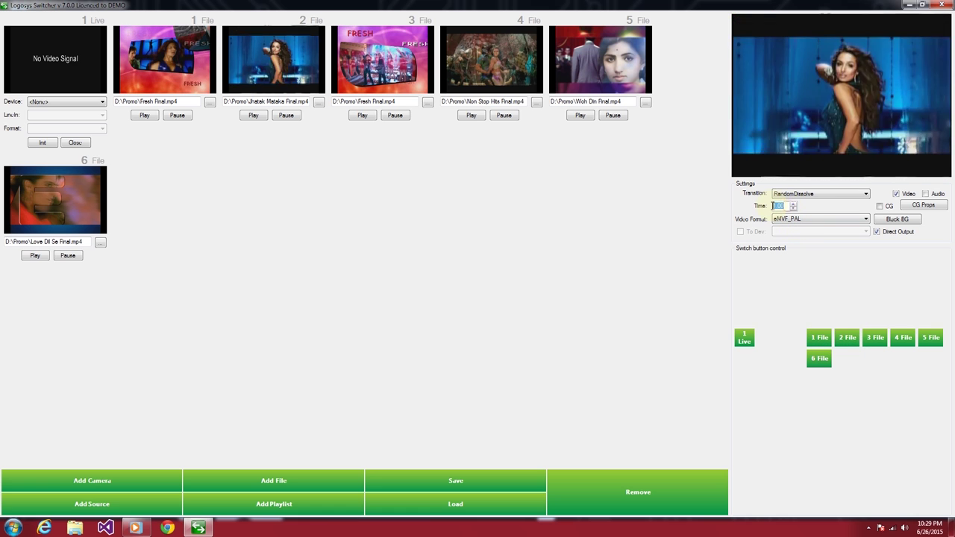
# Step: Set the transition time to 0.5
pyautogui.moveTo(788, 206); pyautogui.dragTo(772, 206)
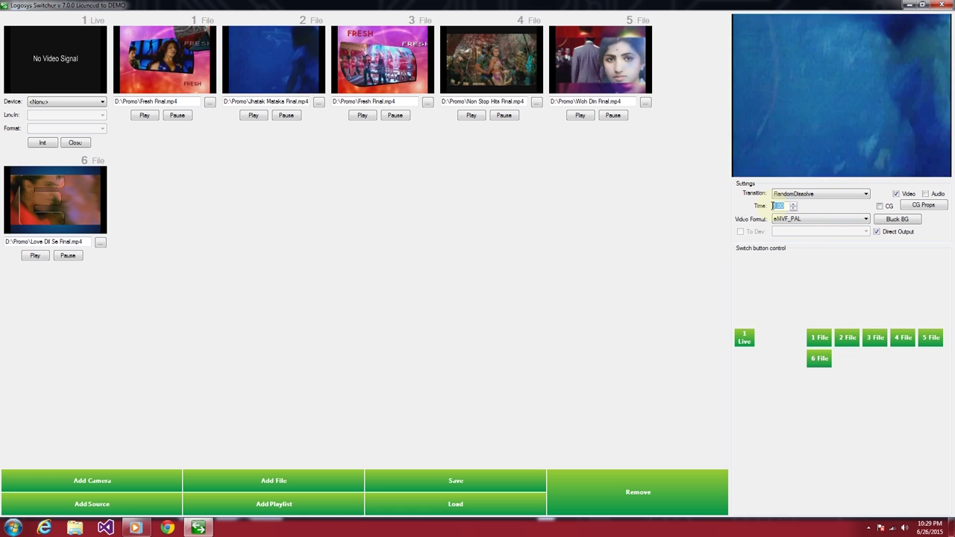
pyautogui.write('5')
pyautogui.press('BackSpace')
pyautogui.write('0.5')
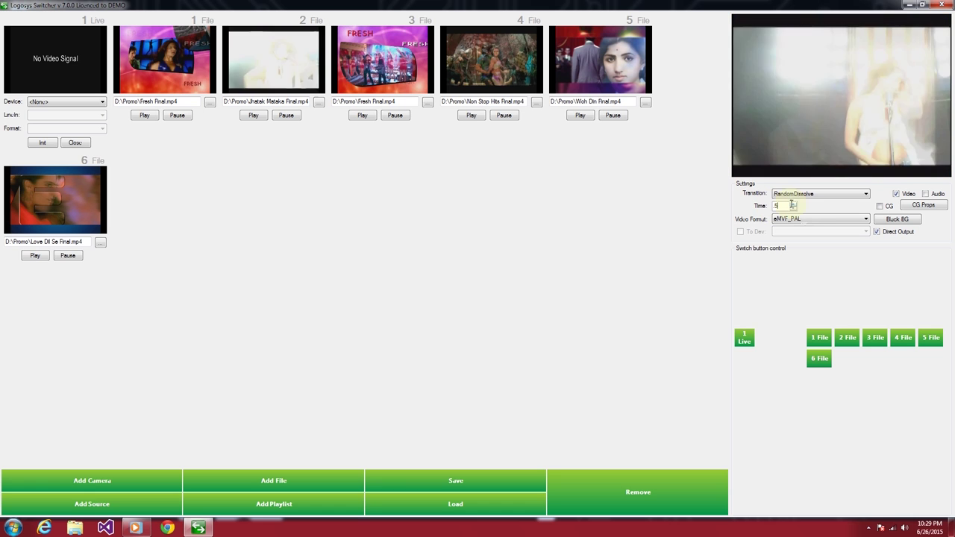
# Step: Switch the main output through the second to fifth file inputs and back, ending on the second, using the shortened RandomDissolve transition
pyautogui.click(843, 337)
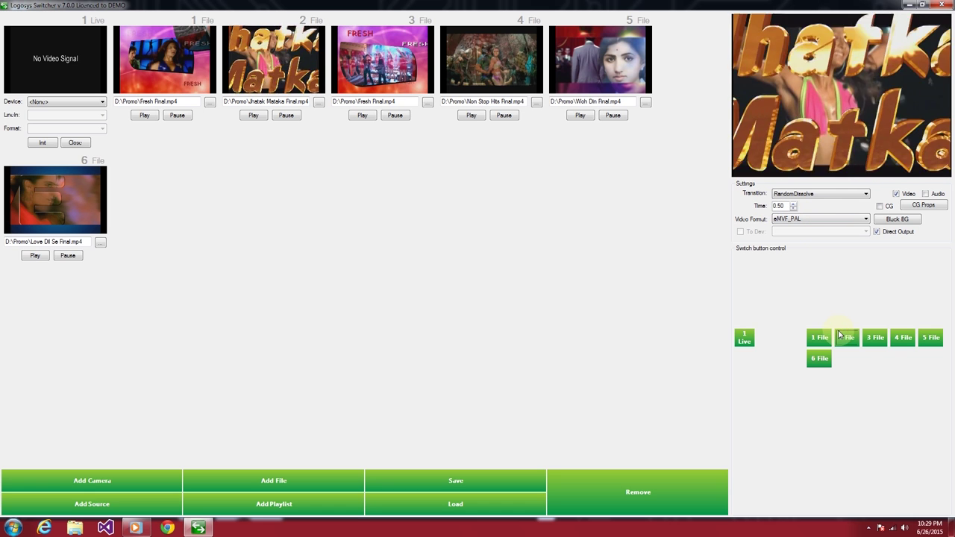
pyautogui.click(874, 339)
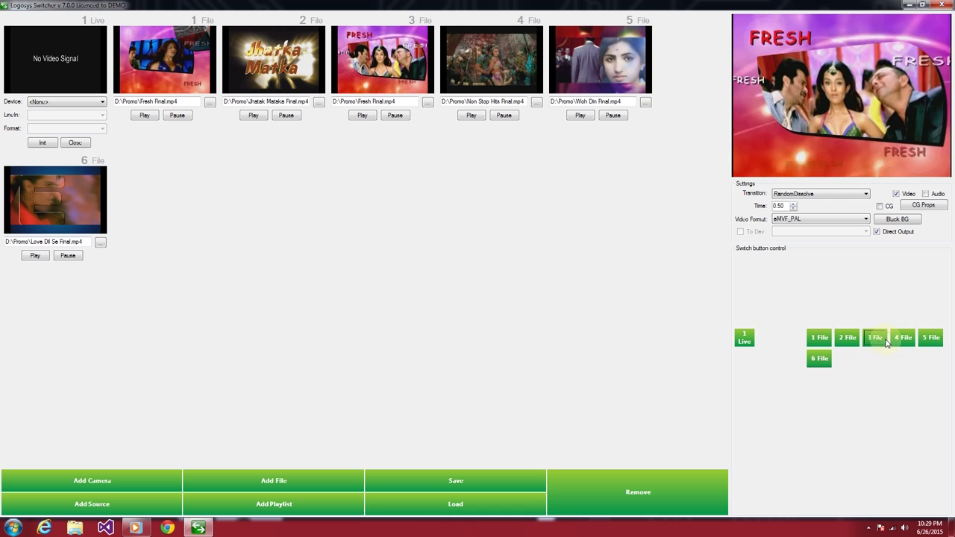
pyautogui.click(902, 338)
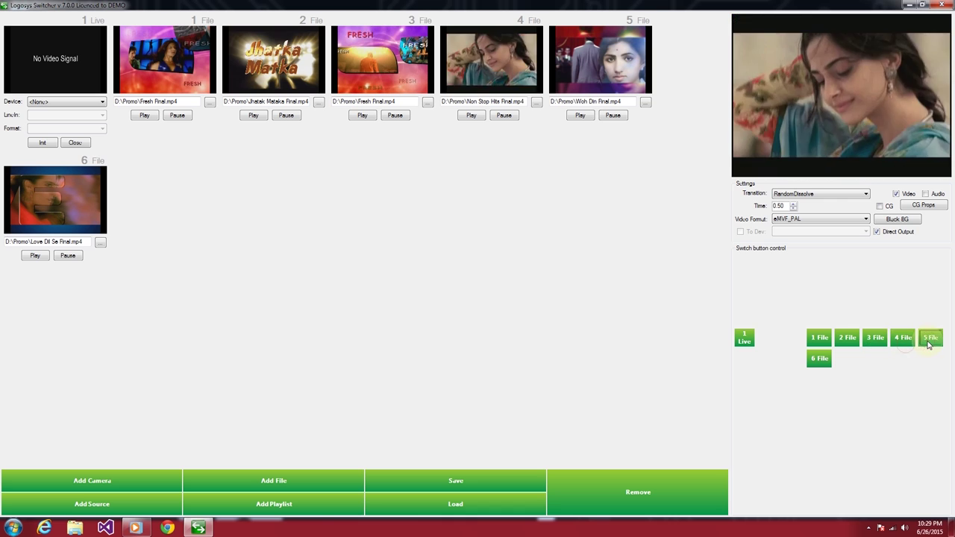
pyautogui.click(929, 339)
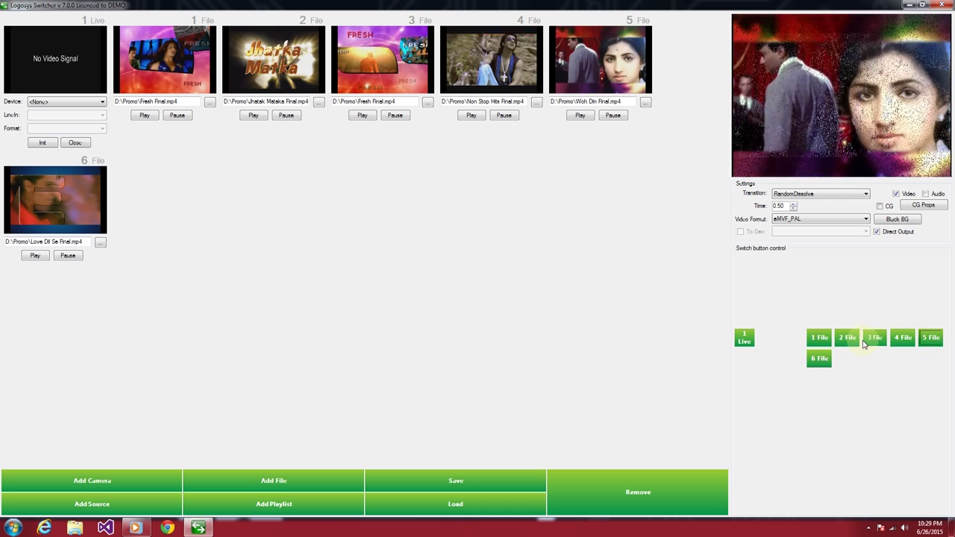
pyautogui.click(867, 337)
pyautogui.click(845, 339)
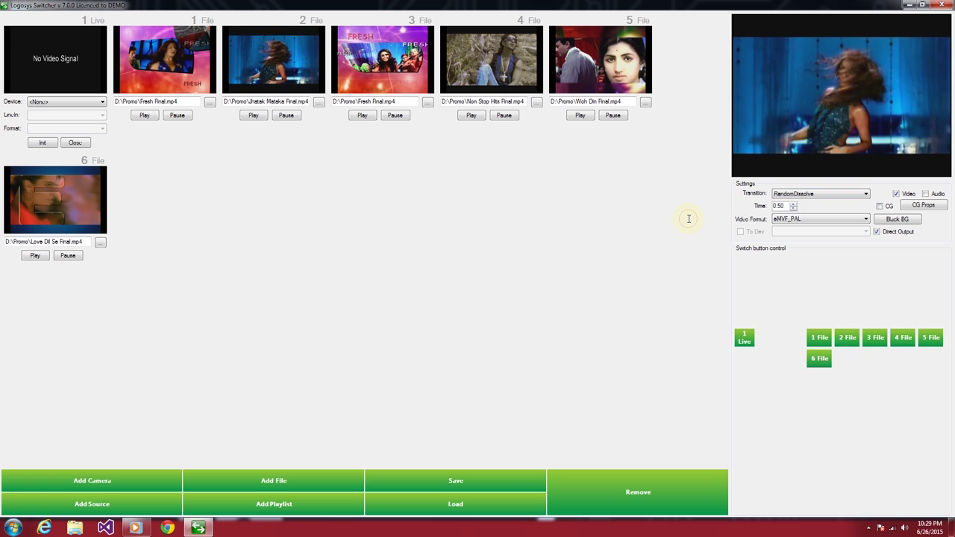
# Step: Set the transition time to 0 and cut the main output between the first four file inputs, ending on the sixth
pyautogui.doubleClick(788, 207)
pyautogui.write('0')
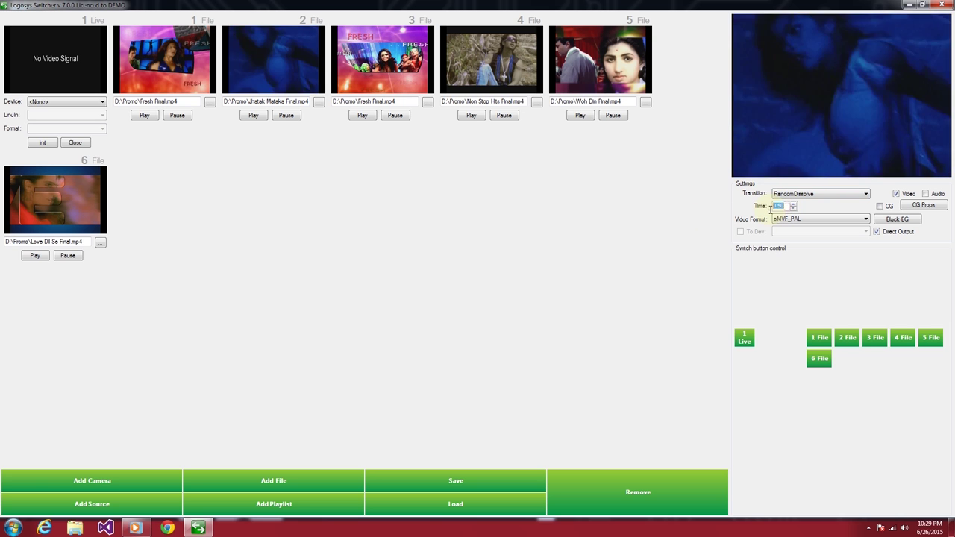
pyautogui.click(820, 340)
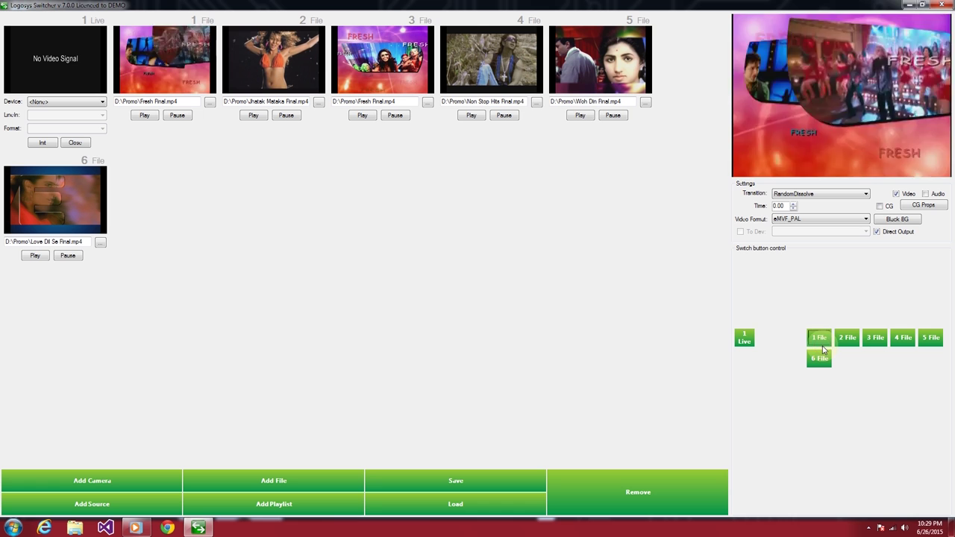
pyautogui.click(847, 339)
pyautogui.click(878, 341)
pyautogui.click(903, 339)
pyautogui.click(874, 339)
pyautogui.click(847, 339)
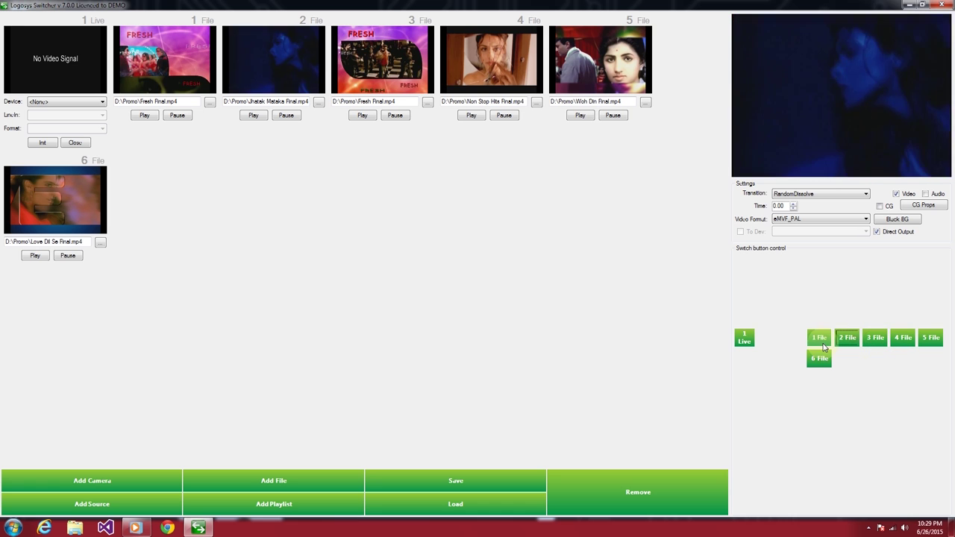
pyautogui.click(819, 338)
pyautogui.click(819, 359)
# Step: Cut the main output through all the file inputs and the live input directly from their previews, ending on the sixth file input
pyautogui.click(169, 82)
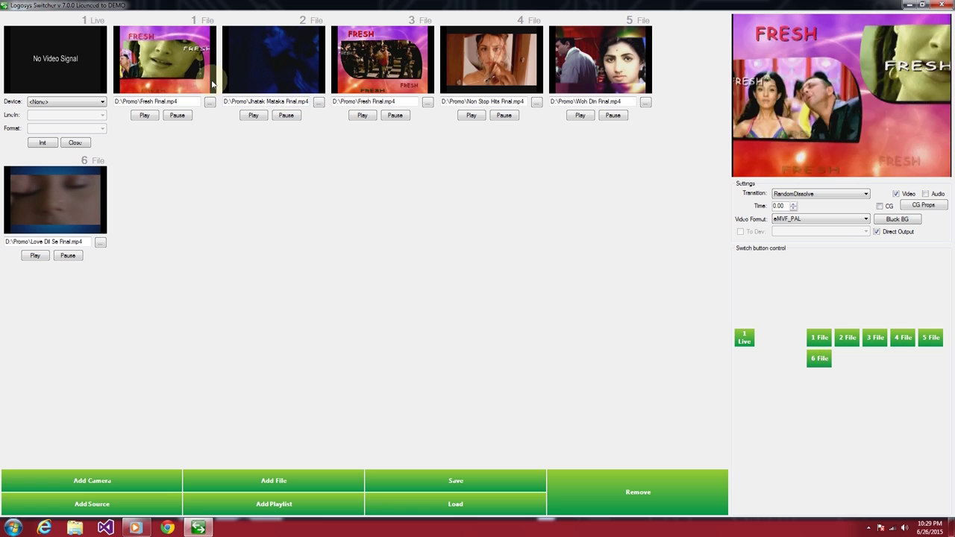
pyautogui.click(254, 66)
pyautogui.click(381, 67)
pyautogui.click(484, 76)
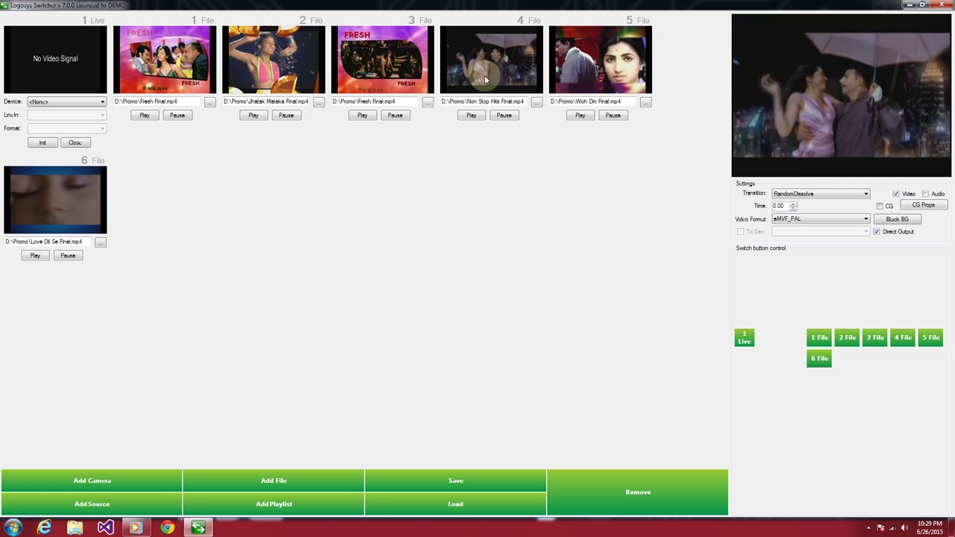
pyautogui.click(555, 66)
pyautogui.click(480, 72)
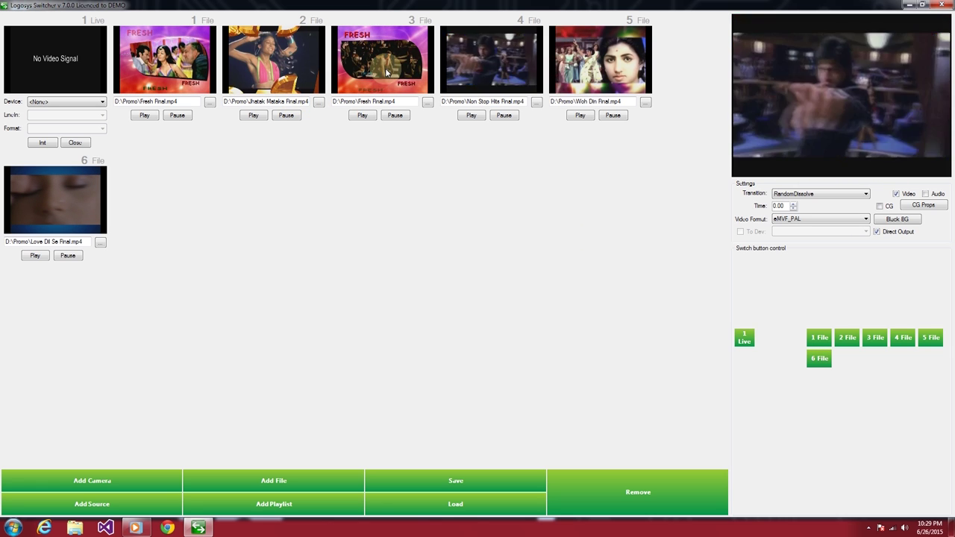
pyautogui.click(381, 66)
pyautogui.click(240, 65)
pyautogui.click(164, 66)
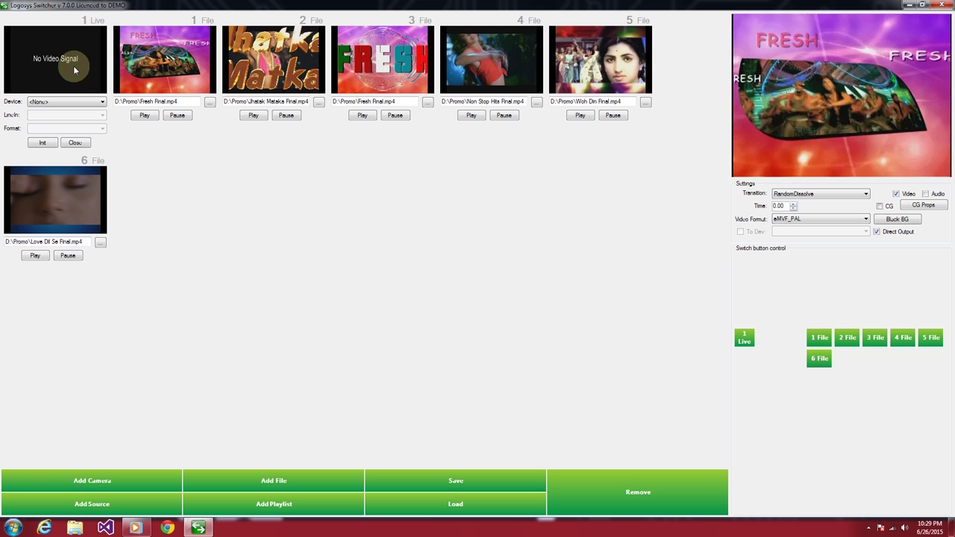
pyautogui.click(73, 66)
pyautogui.click(32, 209)
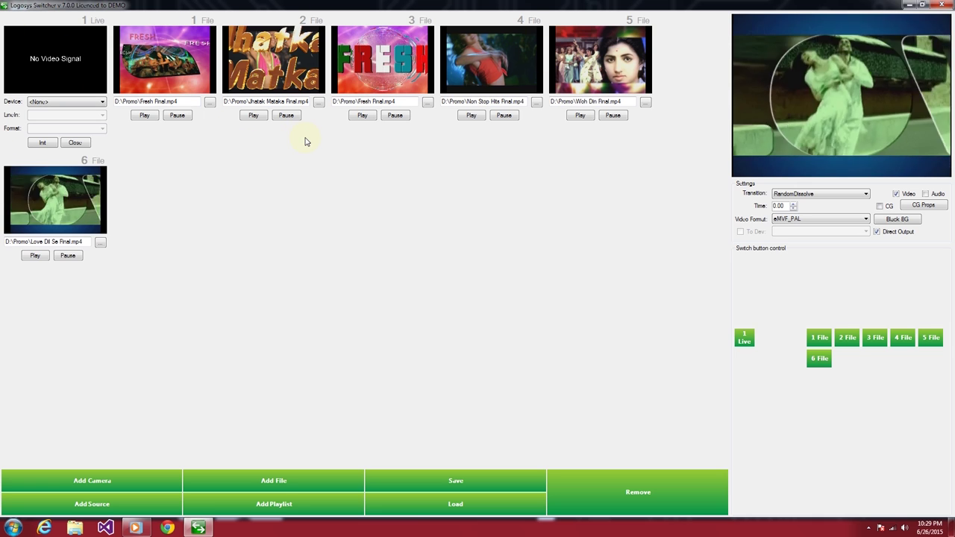
# Step: Save the switcher configuration to the Desktop as an XML file named SAVESETTINGS
pyautogui.click(454, 479)
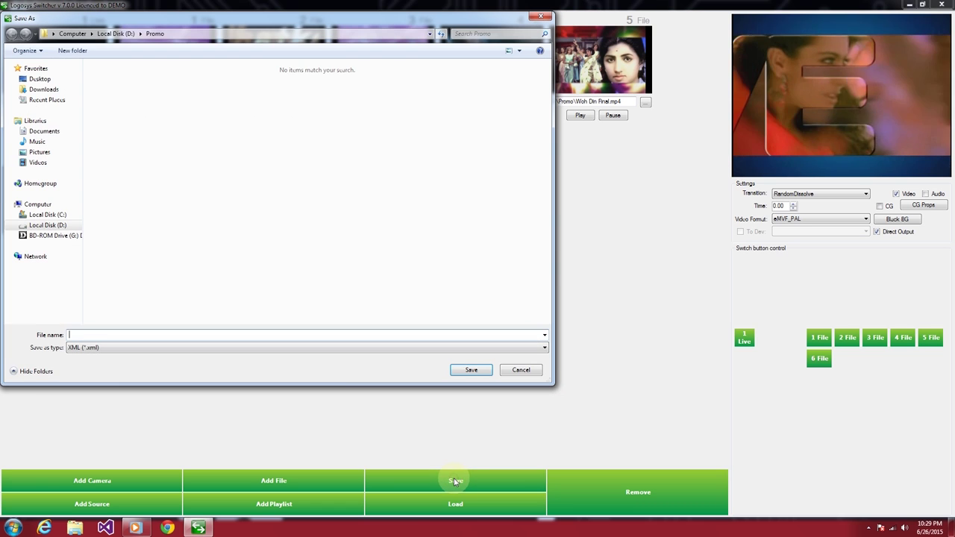
pyautogui.click(40, 78)
pyautogui.click(97, 337)
pyautogui.write('SA')
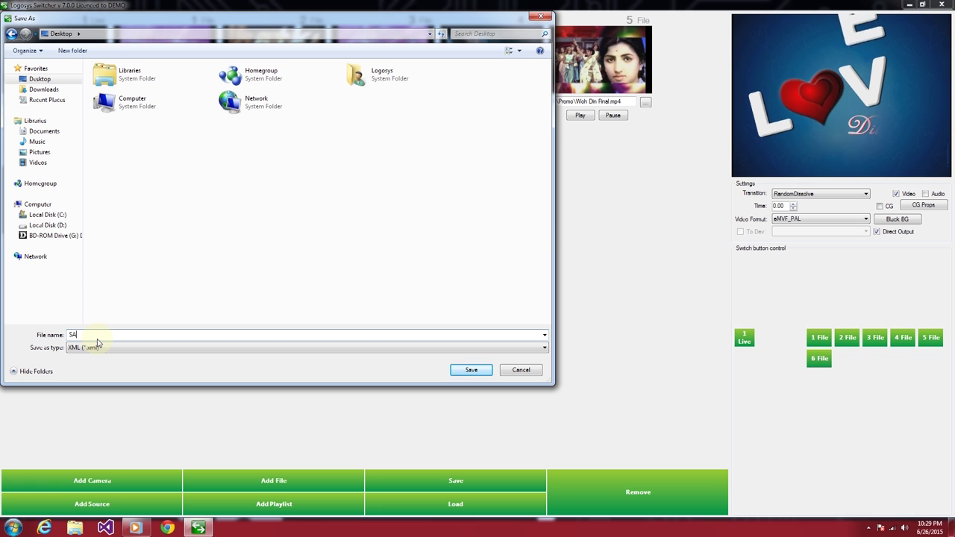
pyautogui.write('VESETTING')
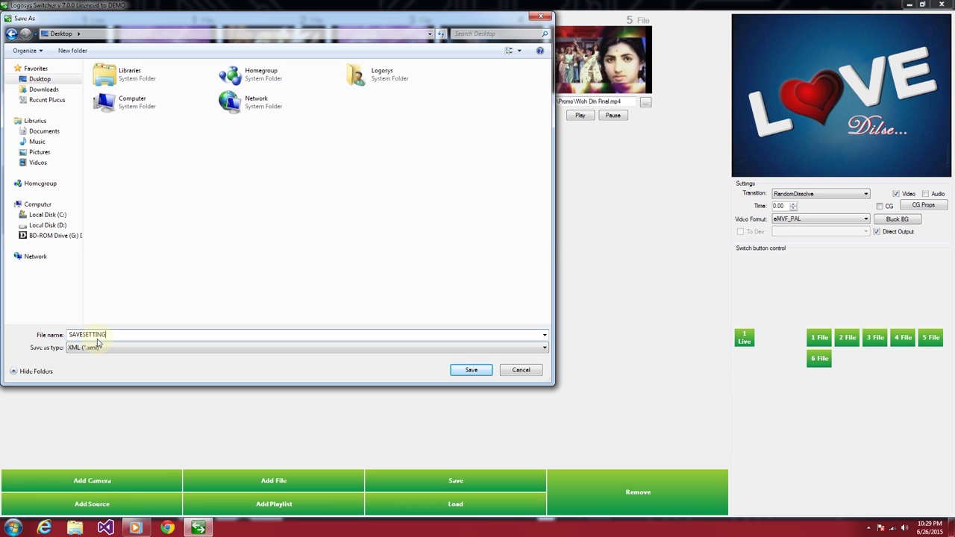
pyautogui.write('S')
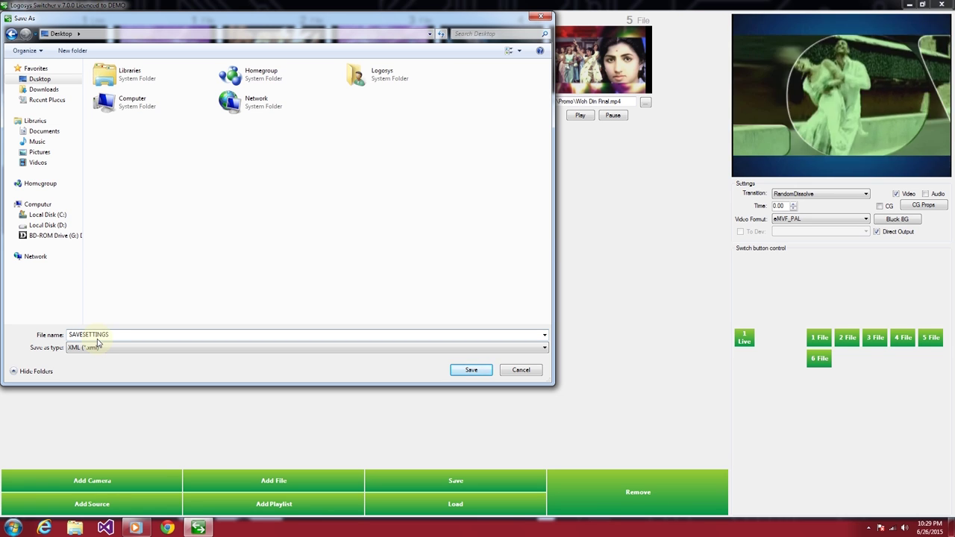
pyautogui.press('Return')
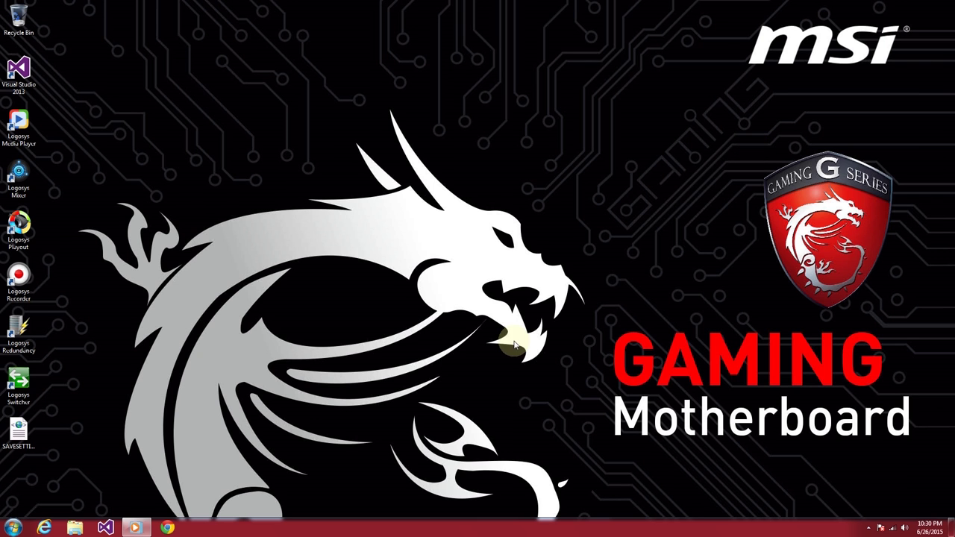
# Step: Relaunch Logosys Switcher from the desktop and acknowledge the missing dongle notice
pyautogui.doubleClick(19, 379)
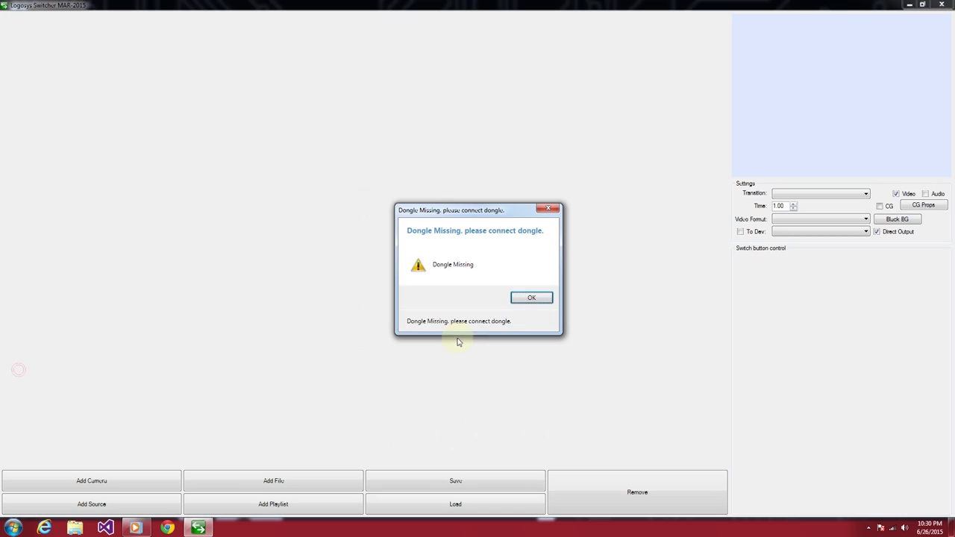
pyautogui.click(531, 297)
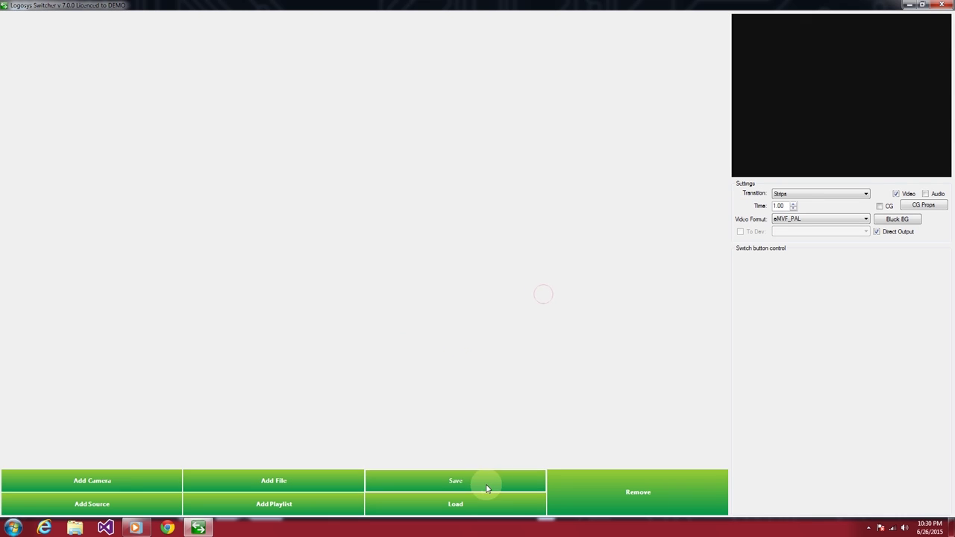
# Step: Load the saved switcher configuration from the SAVESETTINGS XML file on the Desktop
pyautogui.click(456, 505)
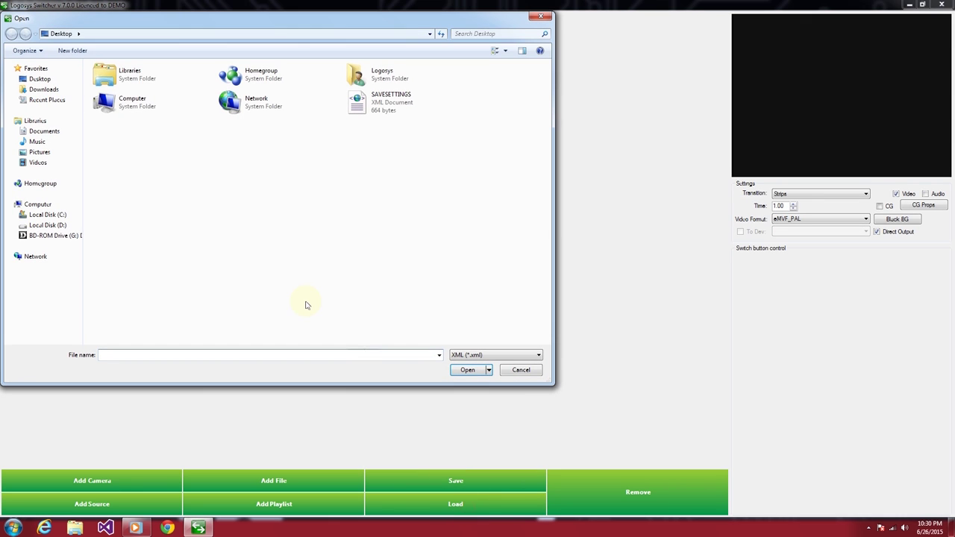
pyautogui.doubleClick(381, 108)
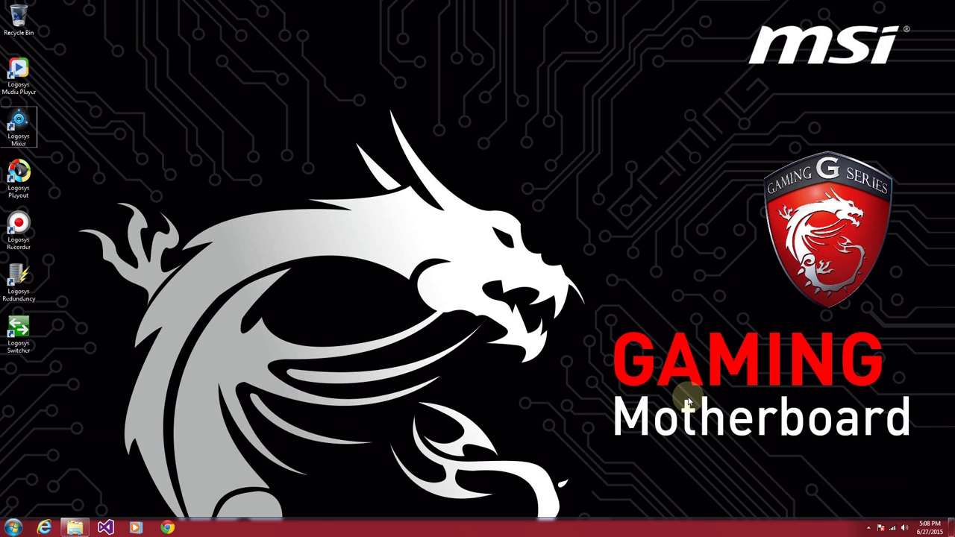
# Step: Launch Logosys Mixer from the desktop, acknowledge the missing dongle notice, and name the source anchor
pyautogui.doubleClick(23, 137)
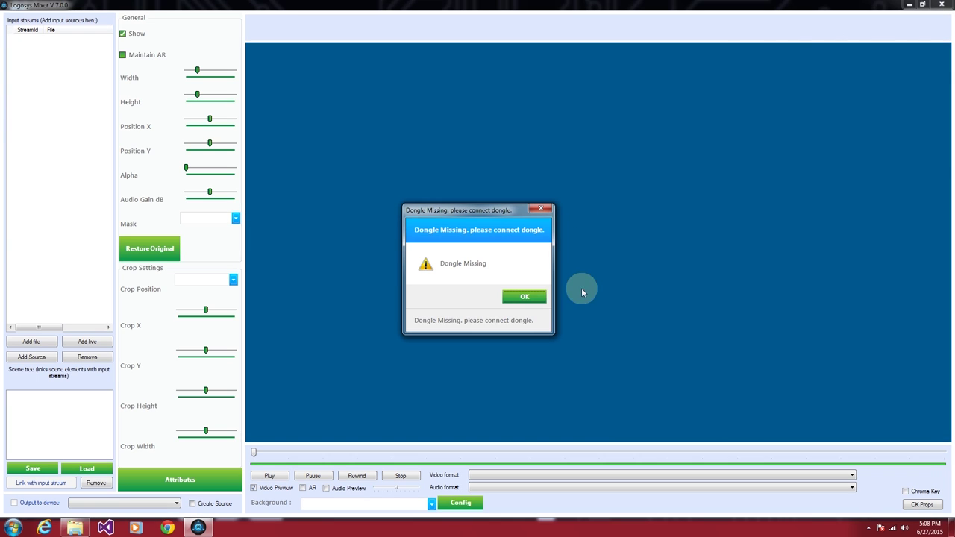
pyautogui.click(526, 297)
pyautogui.write('unchro')
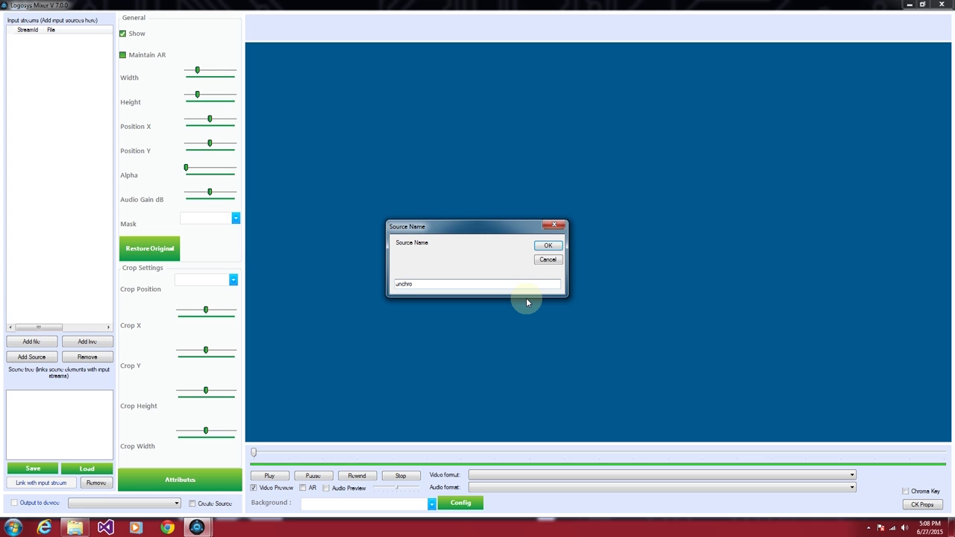
pyautogui.press('BackSpace')
pyautogui.press('BackSpace')
pyautogui.write('or')
pyautogui.press('Return')
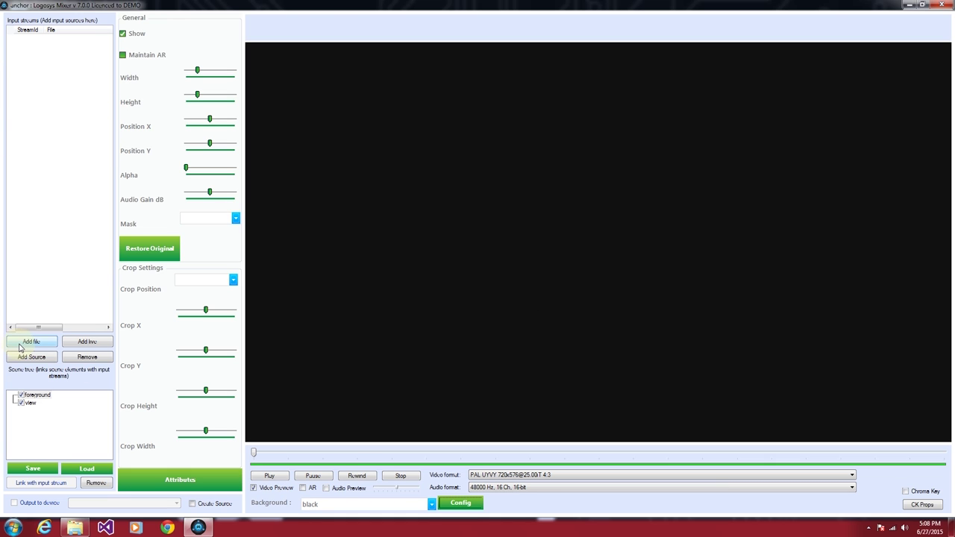
# Step: Add a live input stream with no video device selected, and remove it from the input streams
pyautogui.click(86, 343)
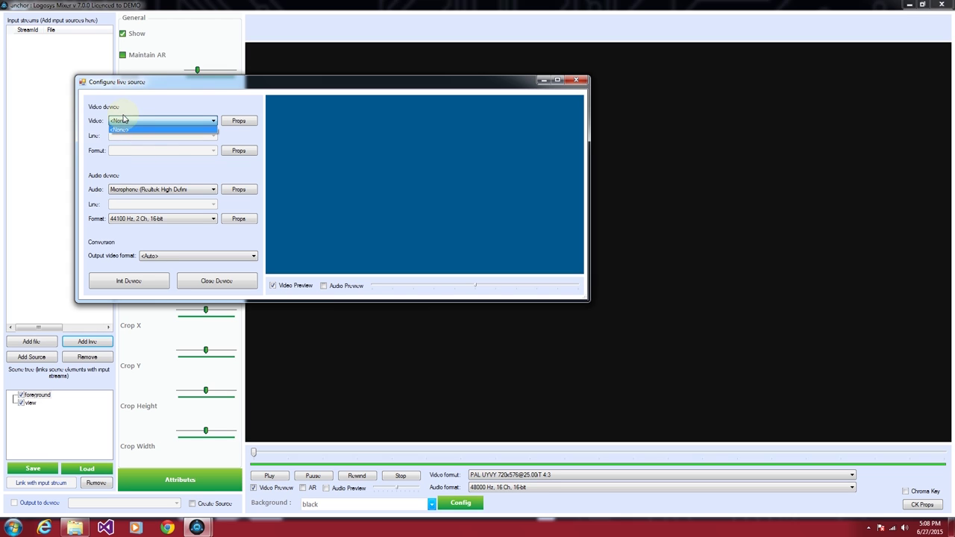
pyautogui.click(113, 125)
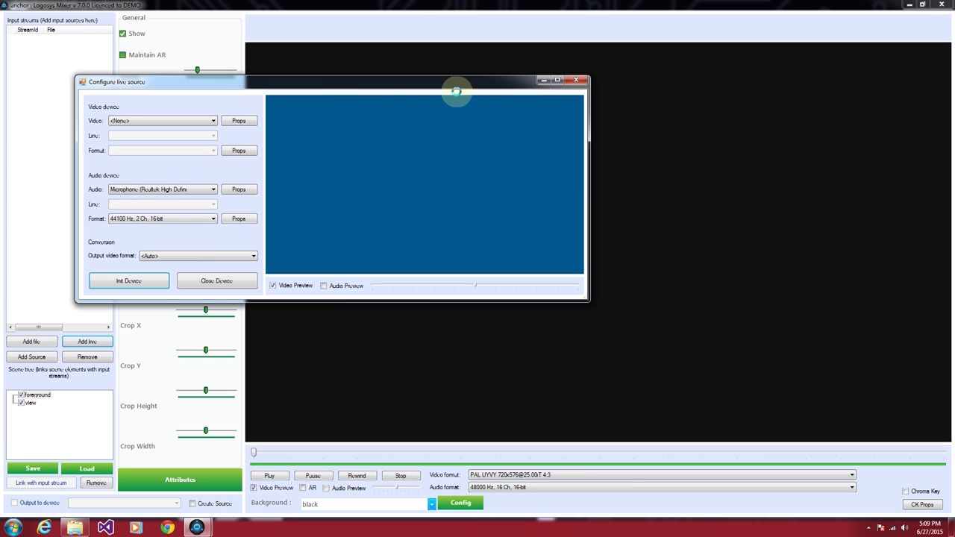
pyautogui.click(575, 80)
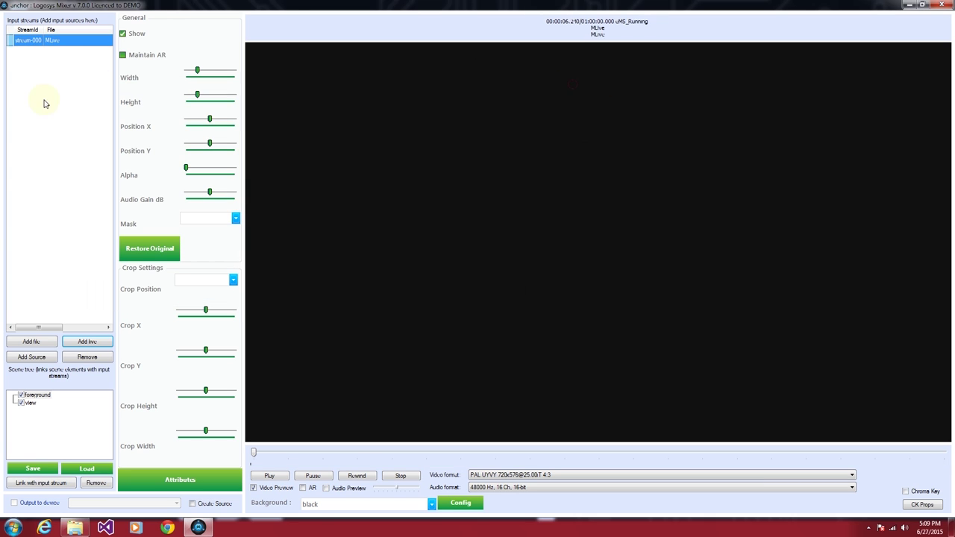
pyautogui.click(87, 358)
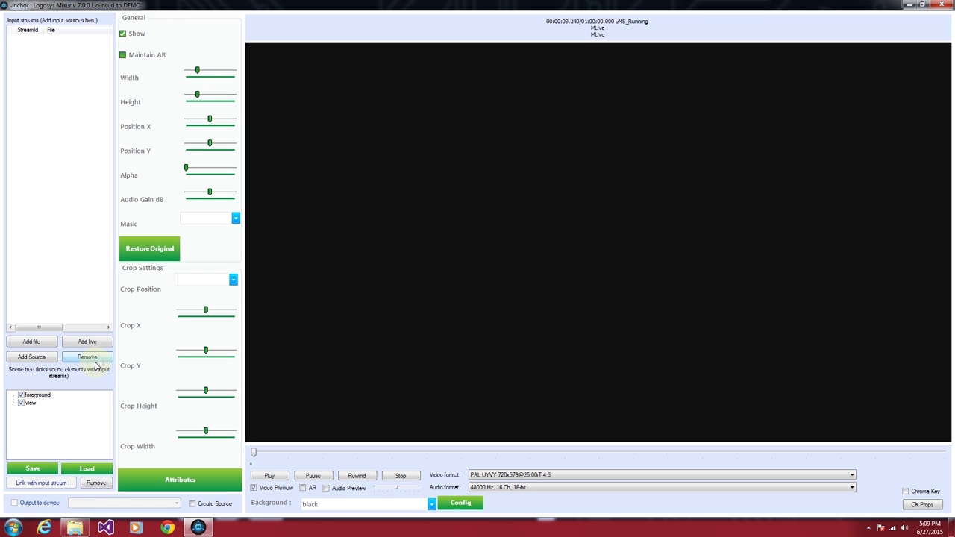
# Step: Add the P-MY-S-Intro video file as an input stream, and remove it from the list
pyautogui.click(31, 342)
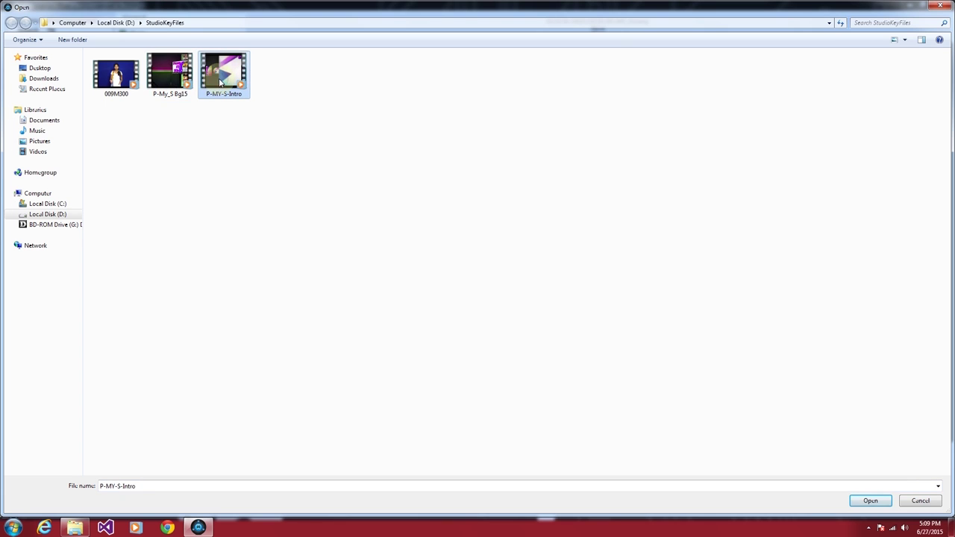
pyautogui.doubleClick(221, 80)
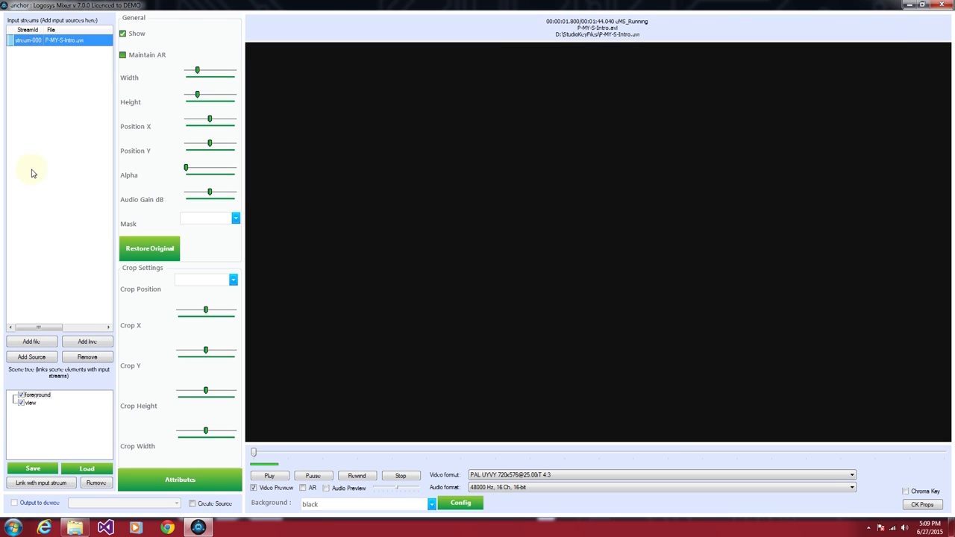
pyautogui.click(88, 357)
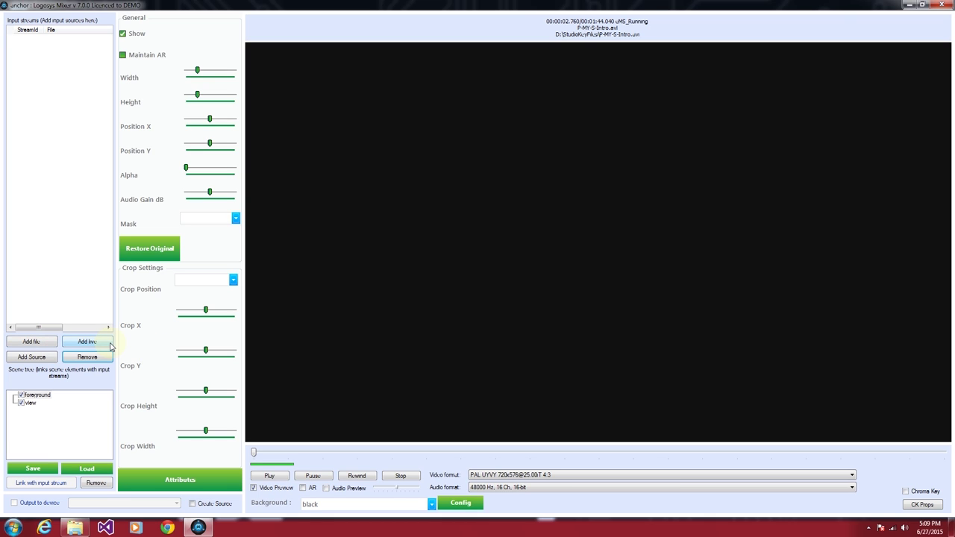
# Step: Add the 009M300 video file from the StudioKeyFiles folder as an input stream and link it to the foreground scene element
pyautogui.click(32, 341)
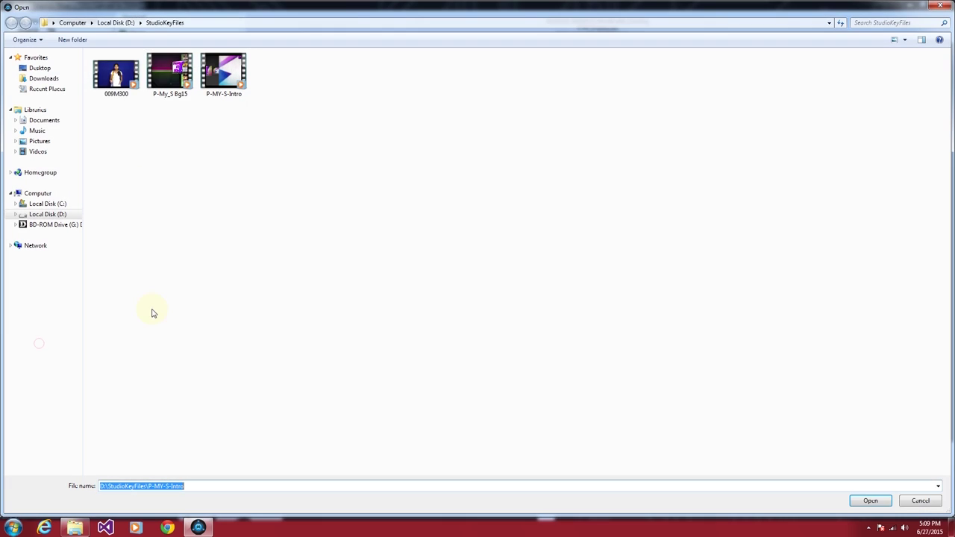
pyautogui.doubleClick(116, 77)
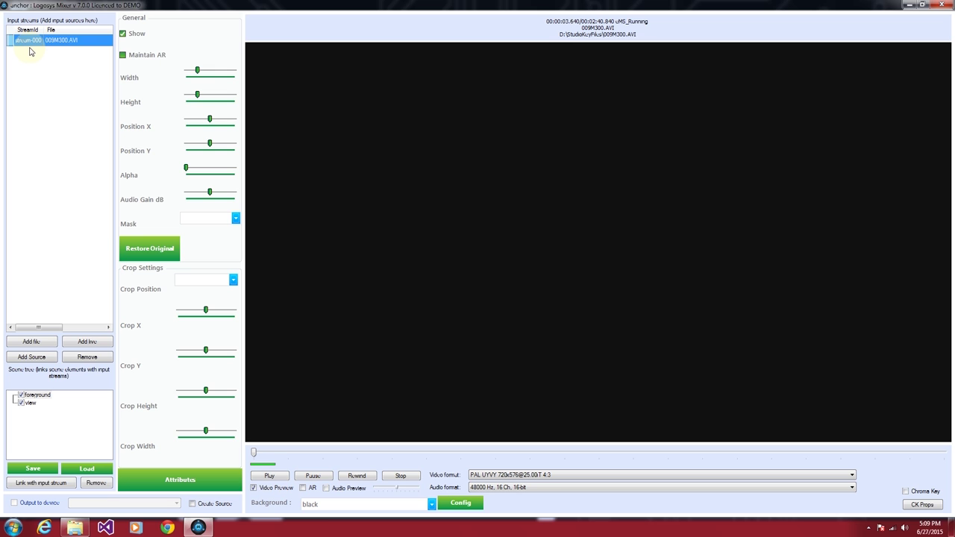
pyautogui.click(42, 484)
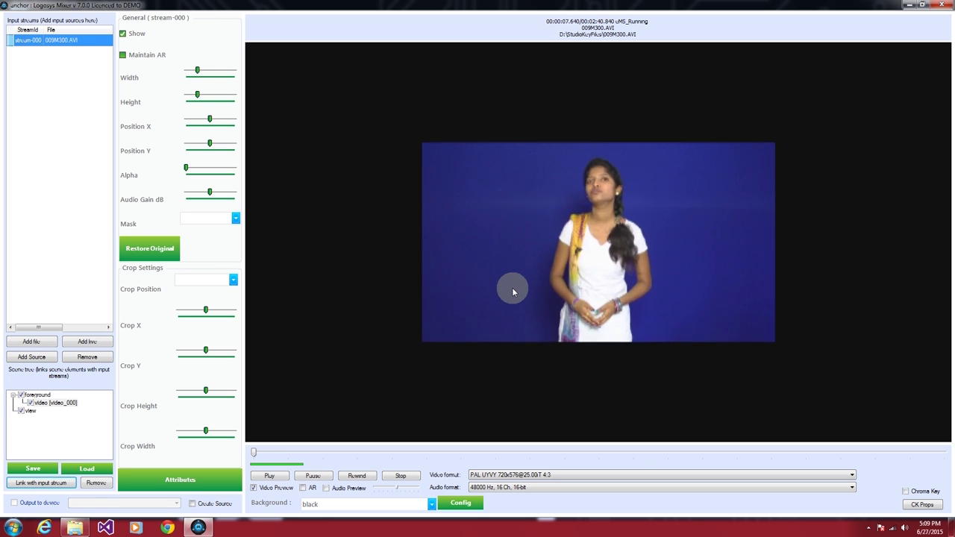
# Step: Stretch all four edges of the linked video to fill the whole output frame
pyautogui.moveTo(433, 213); pyautogui.dragTo(247, 198)
pyautogui.moveTo(773, 215); pyautogui.dragTo(946, 223)
pyautogui.moveTo(700, 341); pyautogui.dragTo(693, 439)
pyautogui.moveTo(665, 142); pyautogui.dragTo(667, 51)
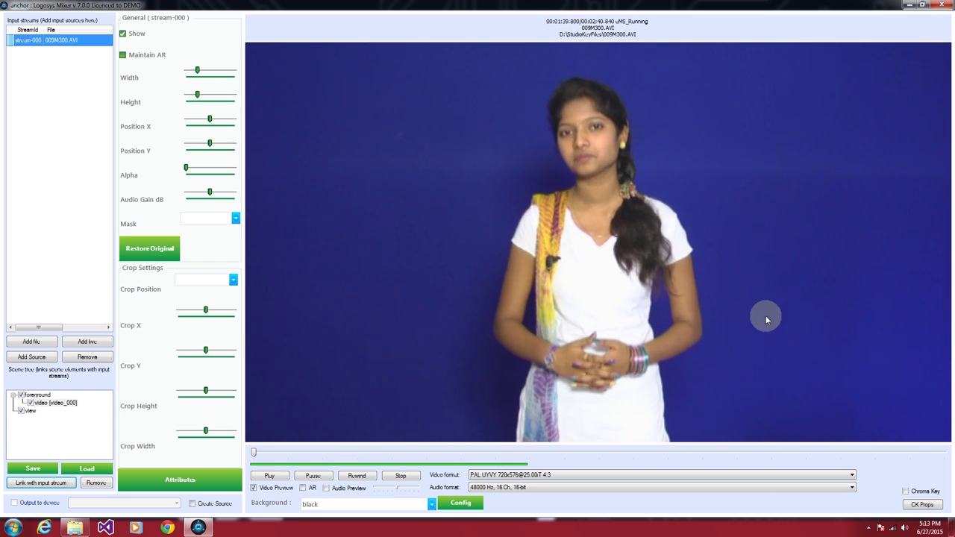
# Step: Enable chroma keying for the linked video and open its chroma key properties
pyautogui.click(905, 492)
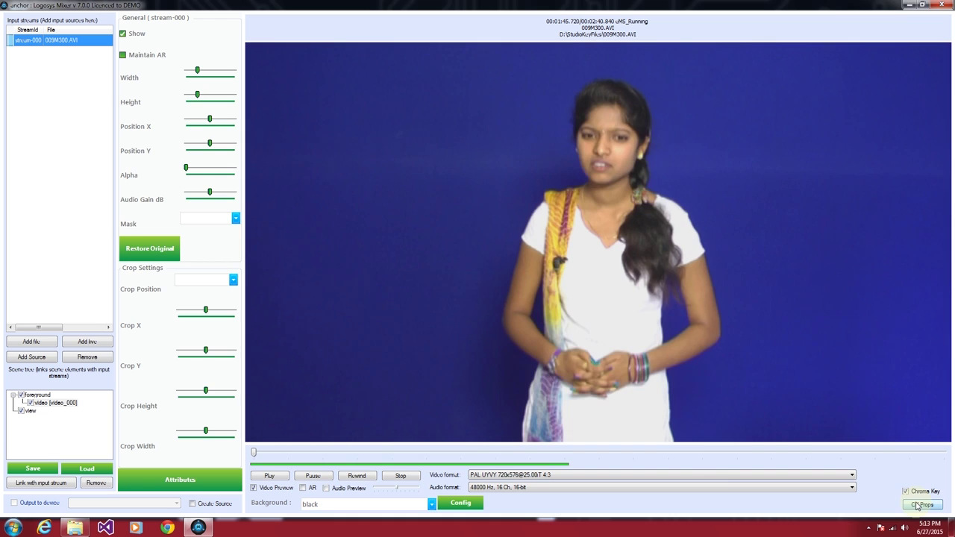
pyautogui.click(920, 505)
pyautogui.moveTo(353, 141); pyautogui.dragTo(324, 127)
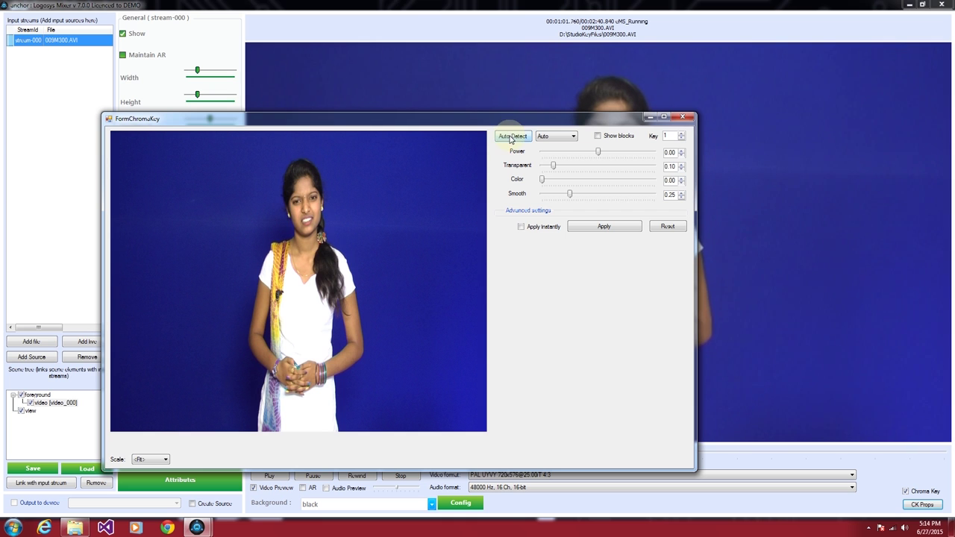
# Step: Try automatic detection of the blue background, and reset the key
pyautogui.click(512, 136)
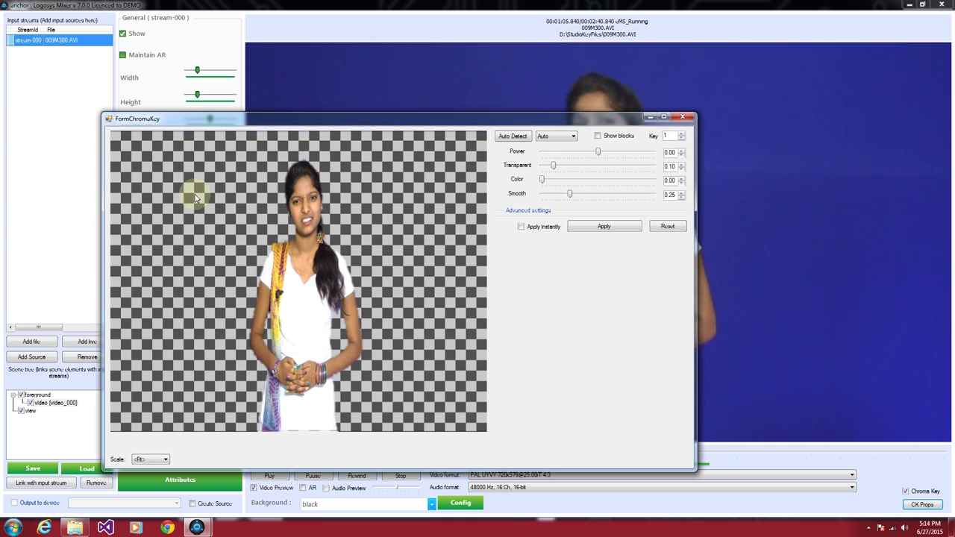
pyautogui.click(666, 227)
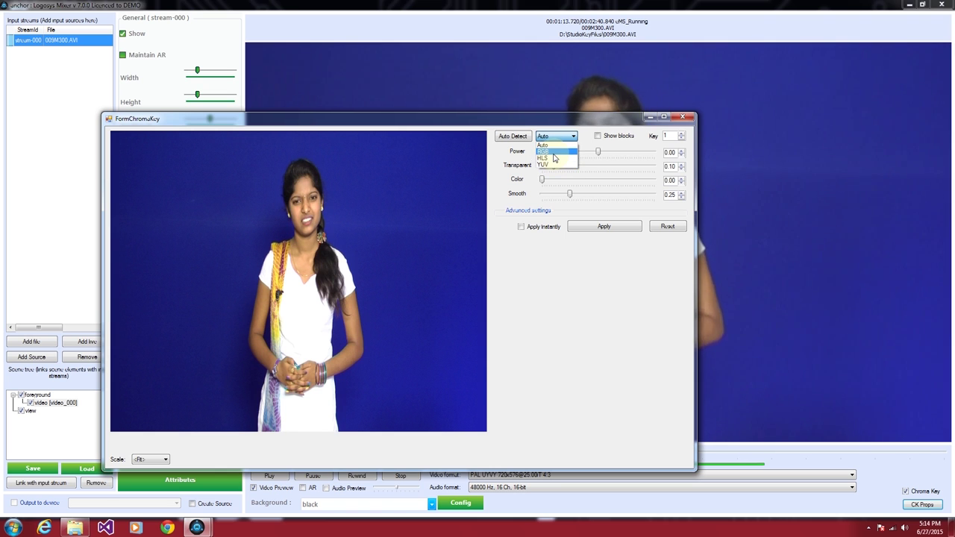
# Step: Try keying out the blue background in RGB mode by sampling several spots, and view the advanced key settings
pyautogui.click(374, 207)
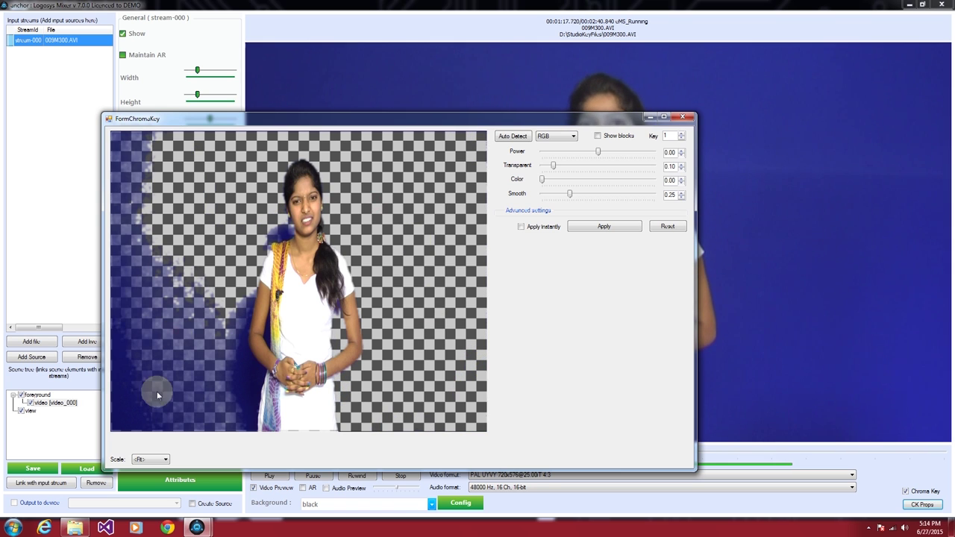
pyautogui.click(128, 419)
pyautogui.click(250, 379)
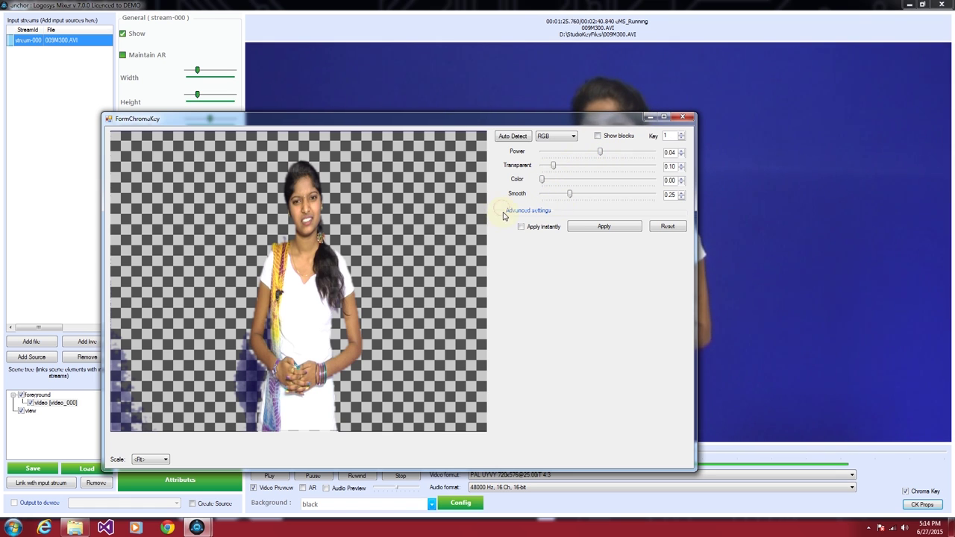
pyautogui.click(522, 210)
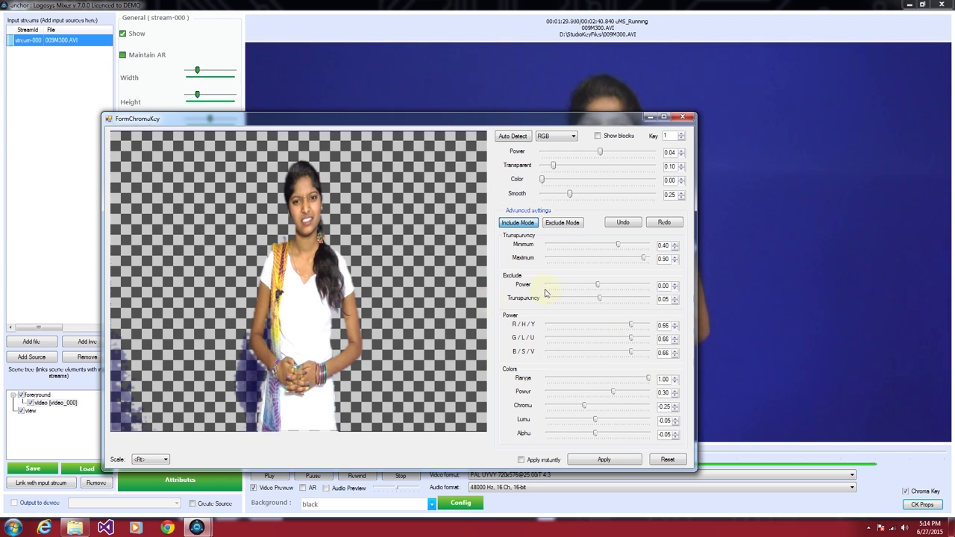
pyautogui.click(505, 214)
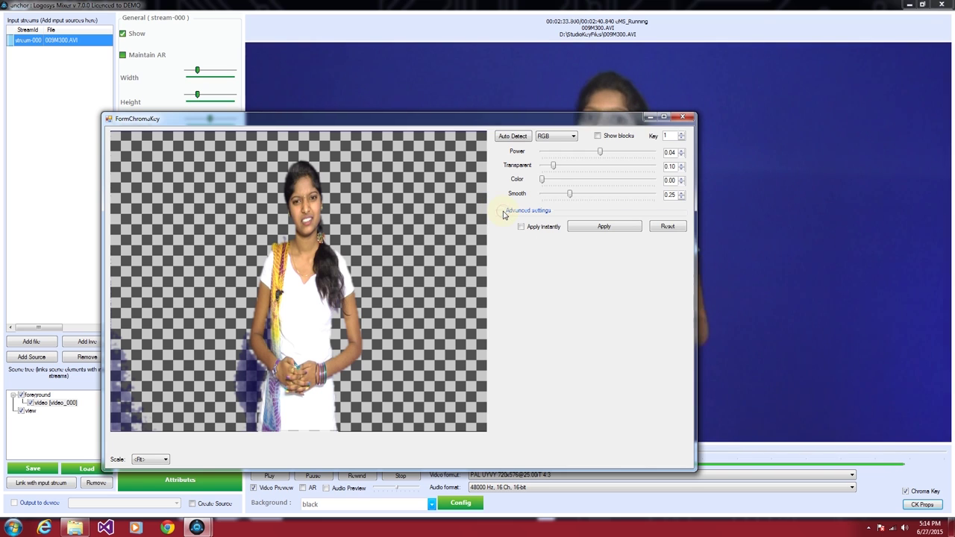
# Step: Reset the key, set its mode to Auto, auto-detect the blue background, apply the key, and close the chroma key properties
pyautogui.click(667, 226)
pyautogui.click(548, 153)
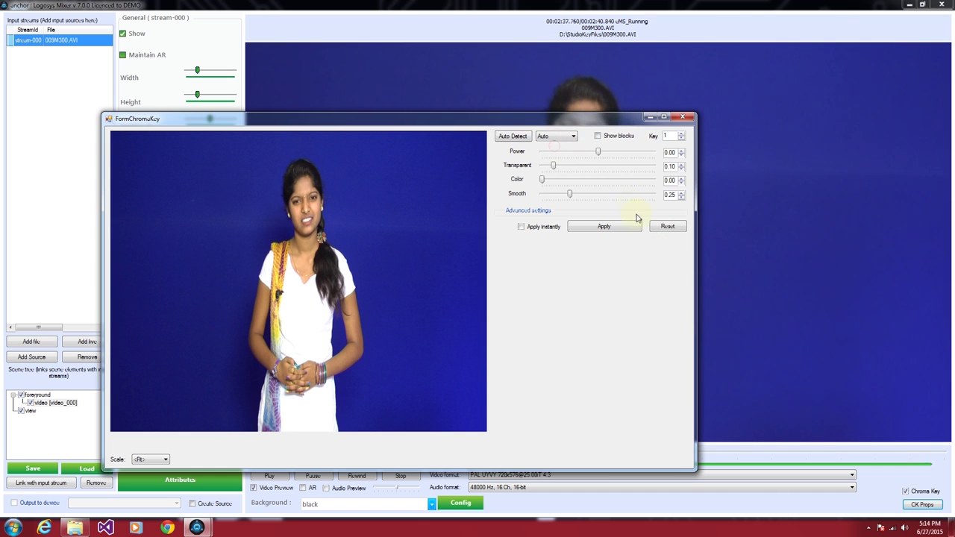
pyautogui.click(526, 139)
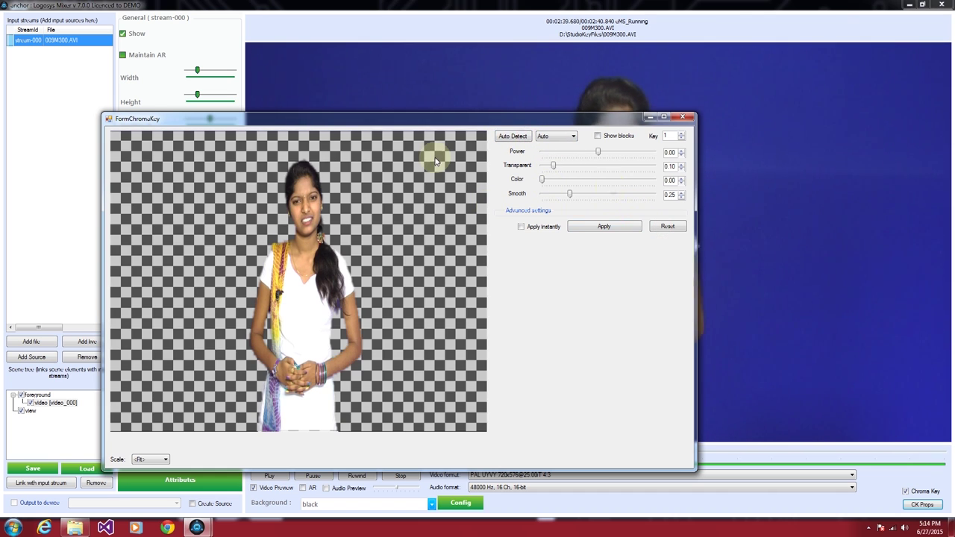
pyautogui.click(613, 228)
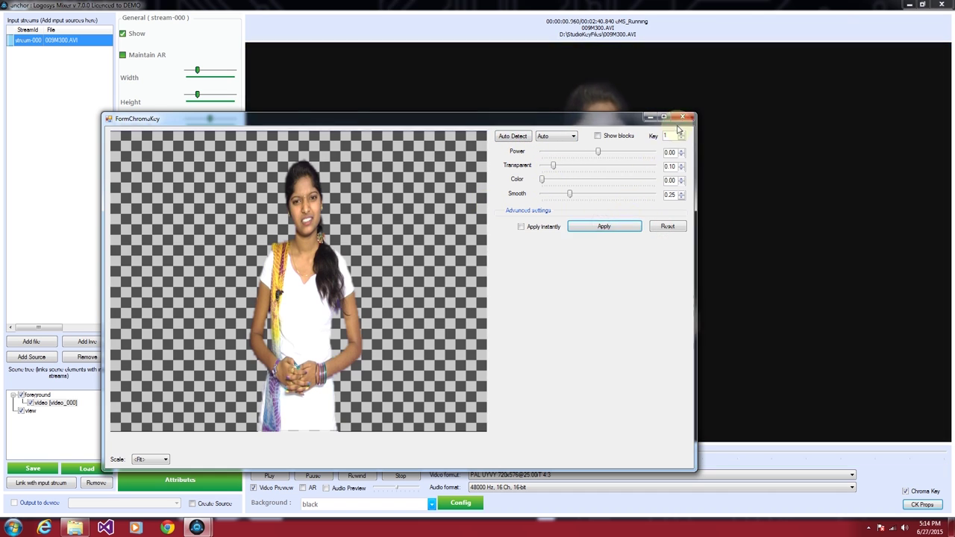
pyautogui.click(682, 117)
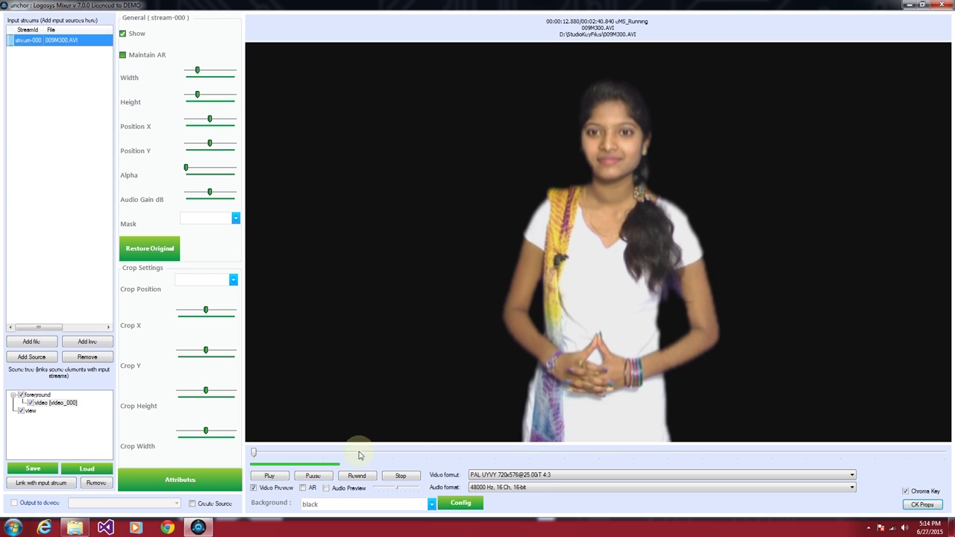
# Step: Set the mixer background to the media file P-My_S Bg15 from the StudioKeyFiles folder
pyautogui.click(321, 505)
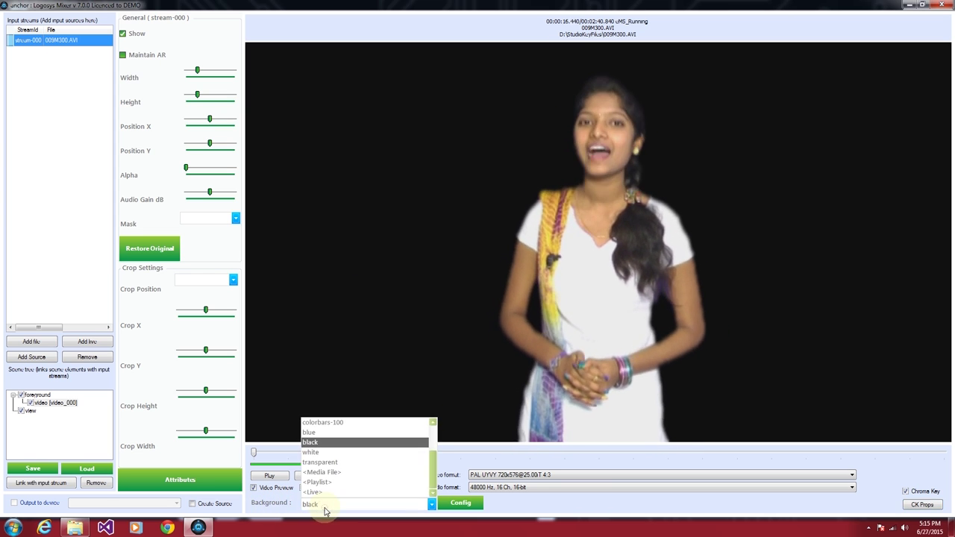
pyautogui.click(339, 474)
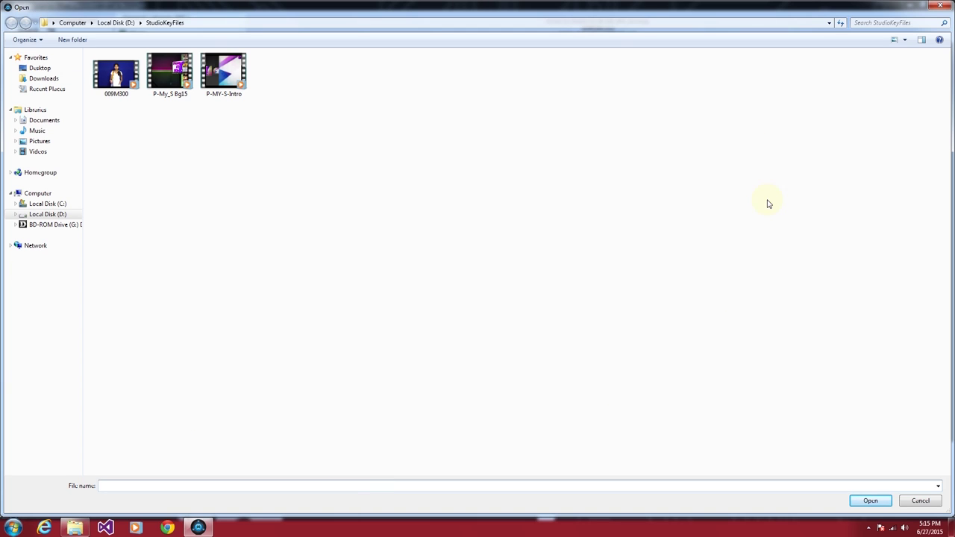
pyautogui.doubleClick(169, 71)
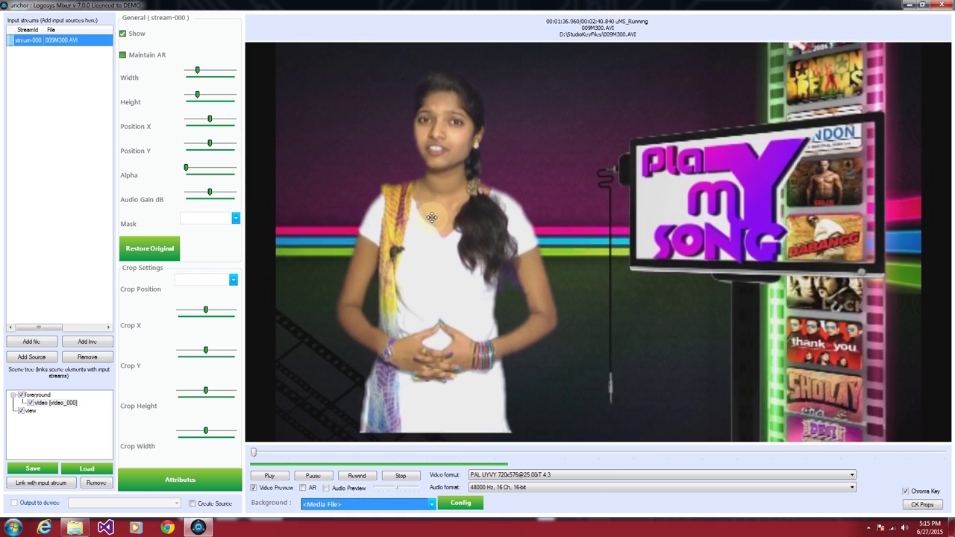
# Step: Reposition and enlarge the keyed video over the background with Maintain AR enabled, and minimise the mixer
pyautogui.moveTo(450, 222); pyautogui.dragTo(608, 239)
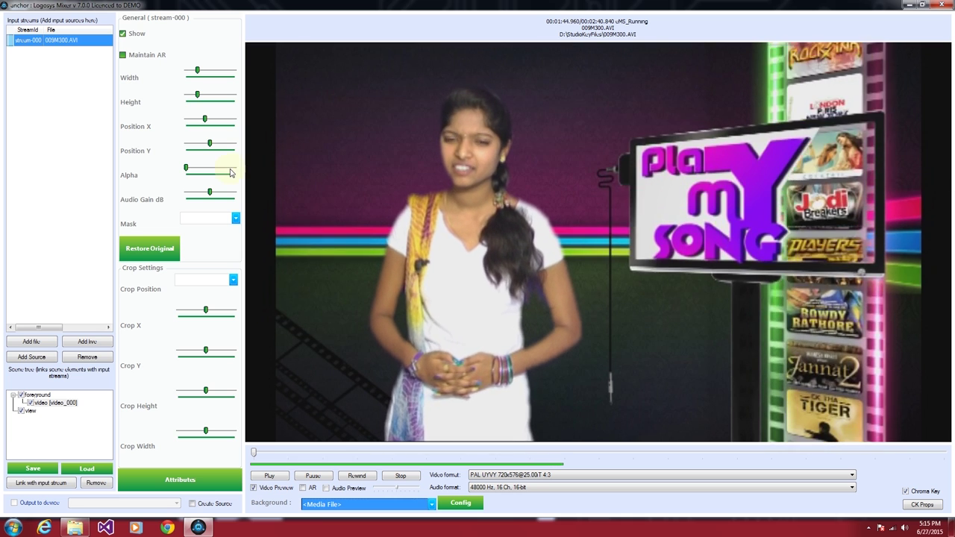
pyautogui.click(205, 311)
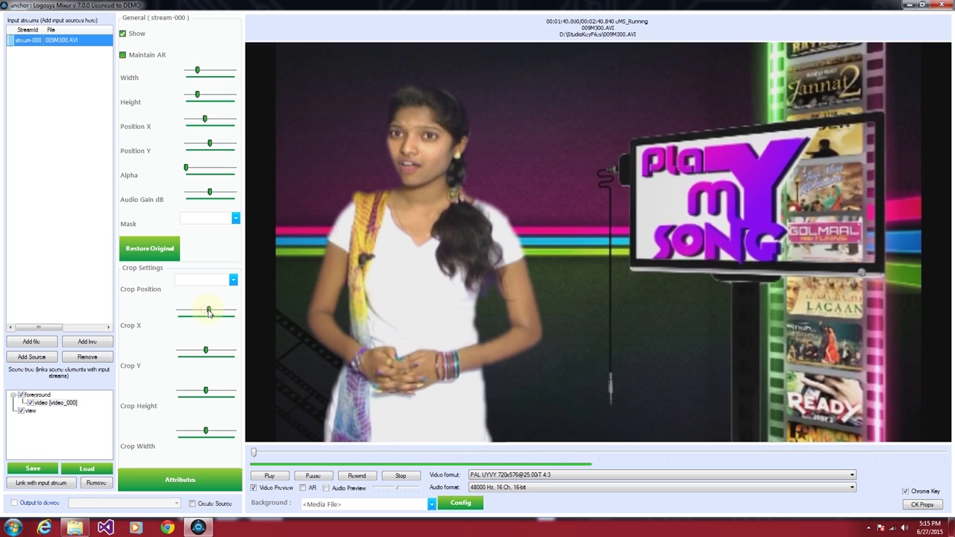
pyautogui.click(68, 402)
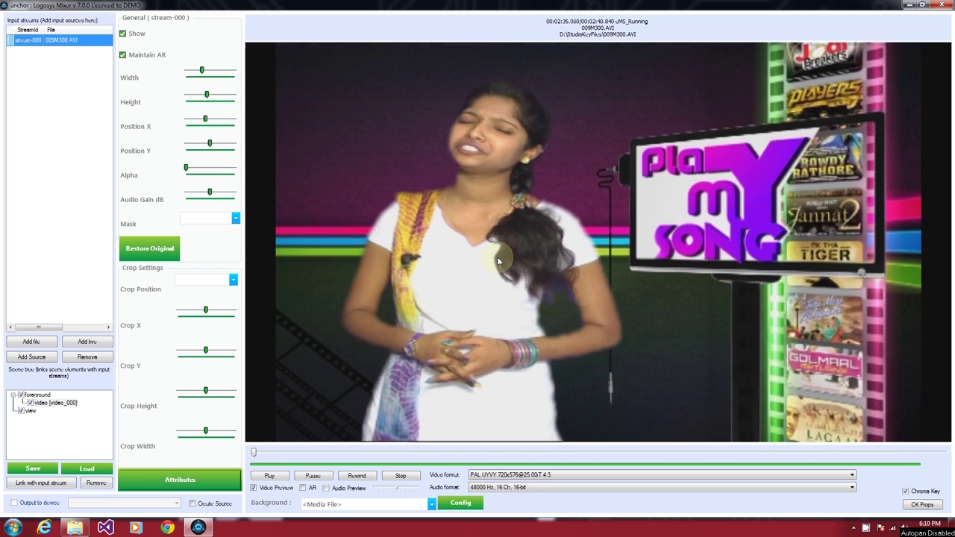
pyautogui.click(912, 5)
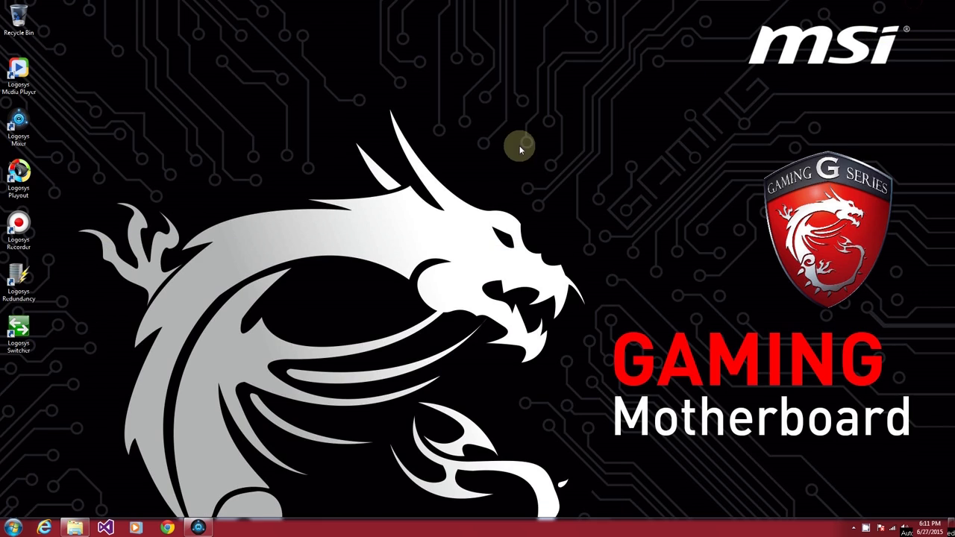
# Step: Start a second Logosys Mixer instance from the desktop and name its source guest
pyautogui.doubleClick(19, 125)
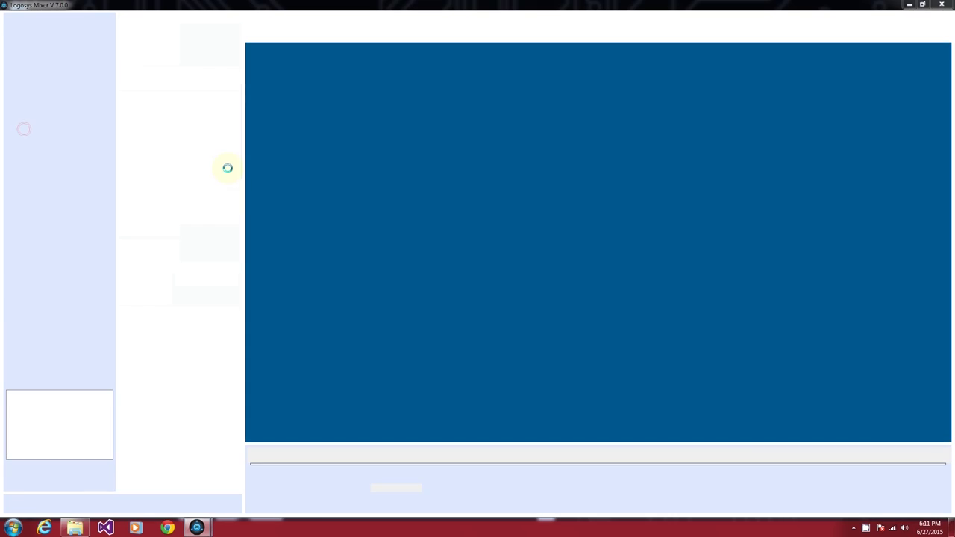
pyautogui.click(525, 296)
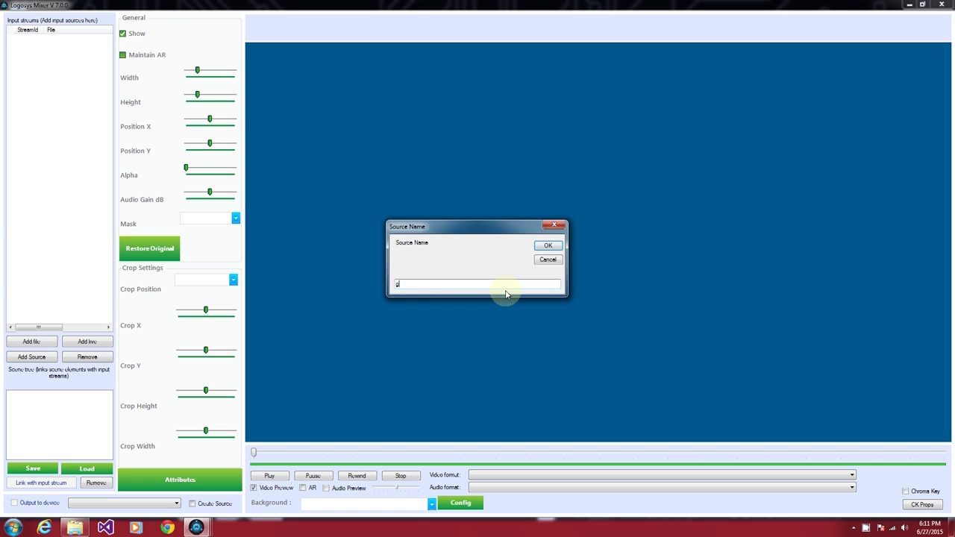
pyautogui.press('Return')
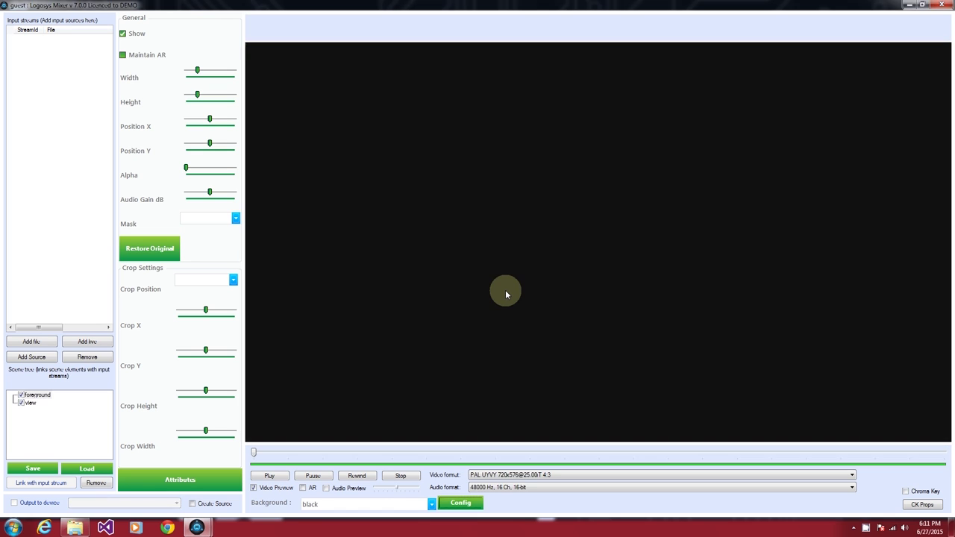
# Step: Add the video Woh Din Final.mp4 from the D: drive's Promo folder as an input stream and link it into the scene
pyautogui.click(24, 342)
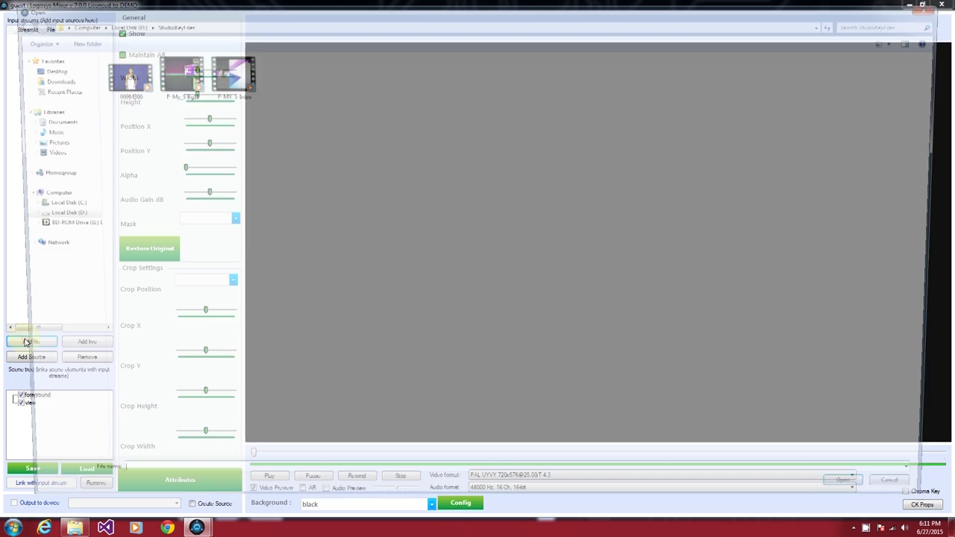
pyautogui.click(115, 22)
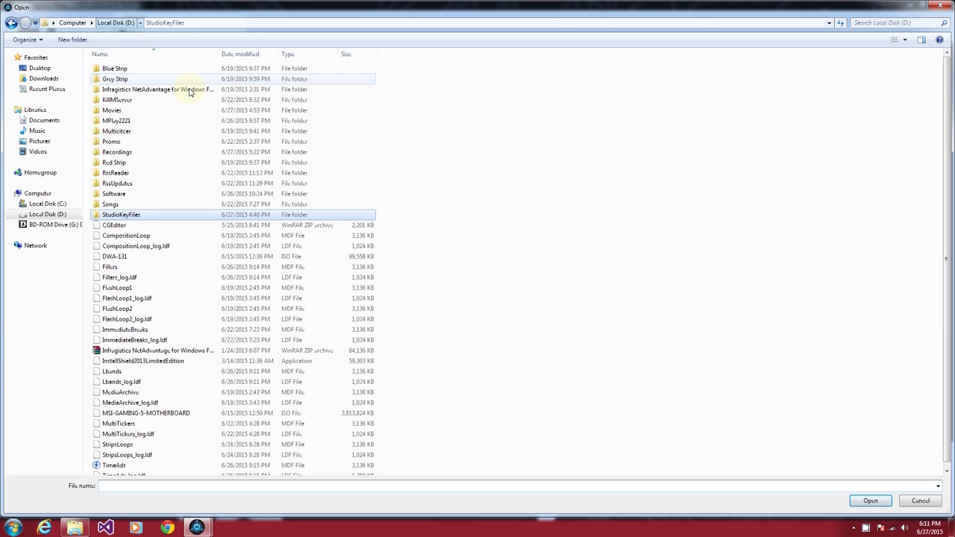
pyautogui.doubleClick(152, 132)
pyautogui.doubleClick(116, 138)
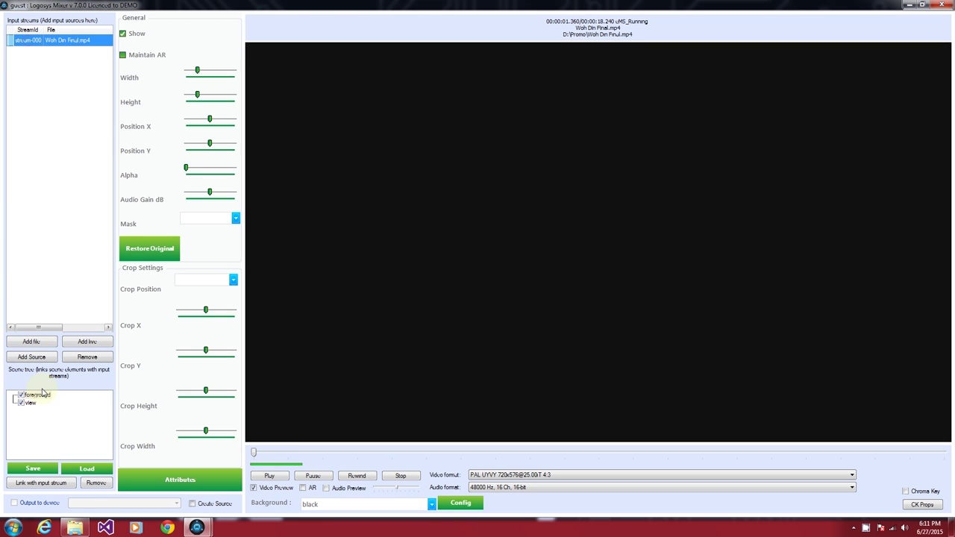
pyautogui.click(45, 484)
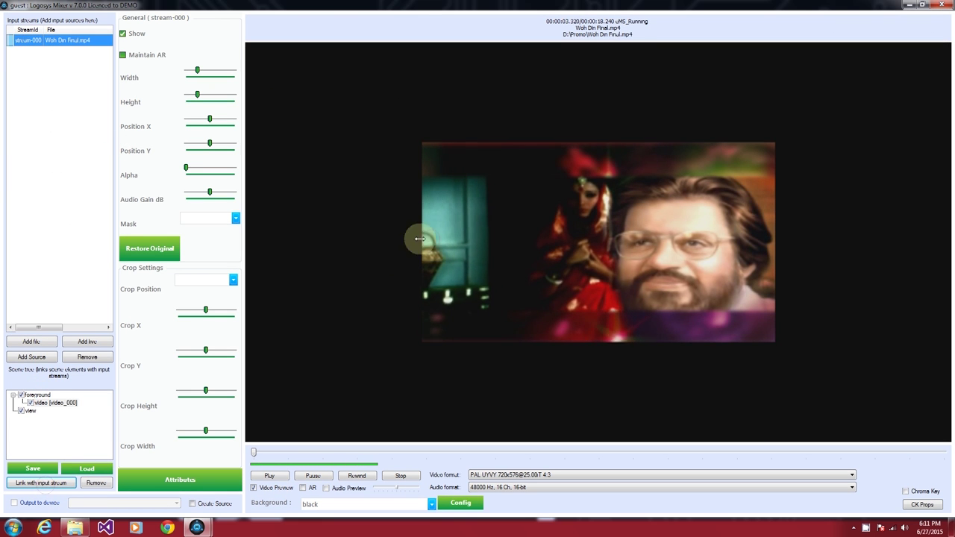
# Step: Stretch the Woh Din video to fill the whole preview area, and show the desktop
pyautogui.moveTo(775, 231); pyautogui.dragTo(948, 223)
pyautogui.moveTo(597, 356); pyautogui.dragTo(565, 442)
pyautogui.moveTo(599, 143); pyautogui.dragTo(598, 43)
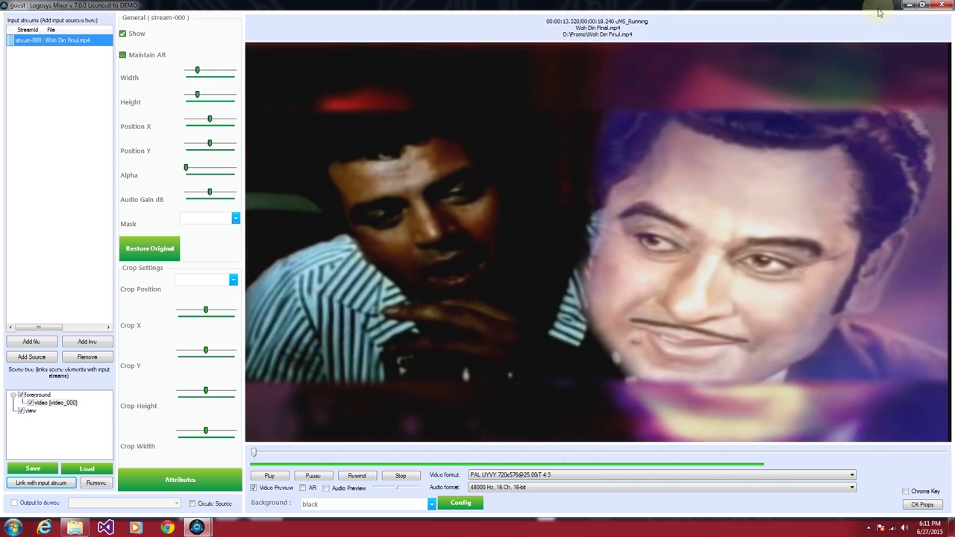
pyautogui.press('super+d')
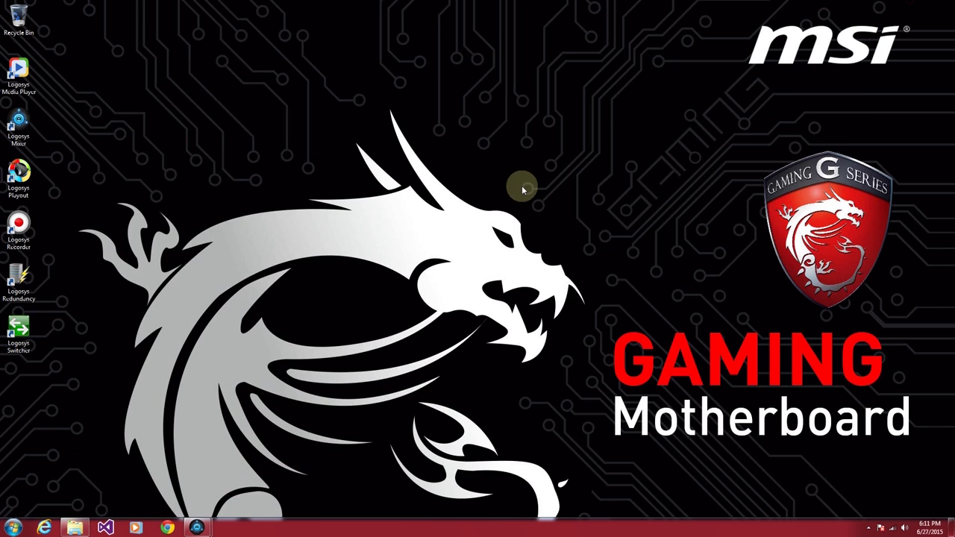
# Step: Check the running mixer instances, bring up the guest mixer to view its output, and minimise it
pyautogui.click(169, 529)
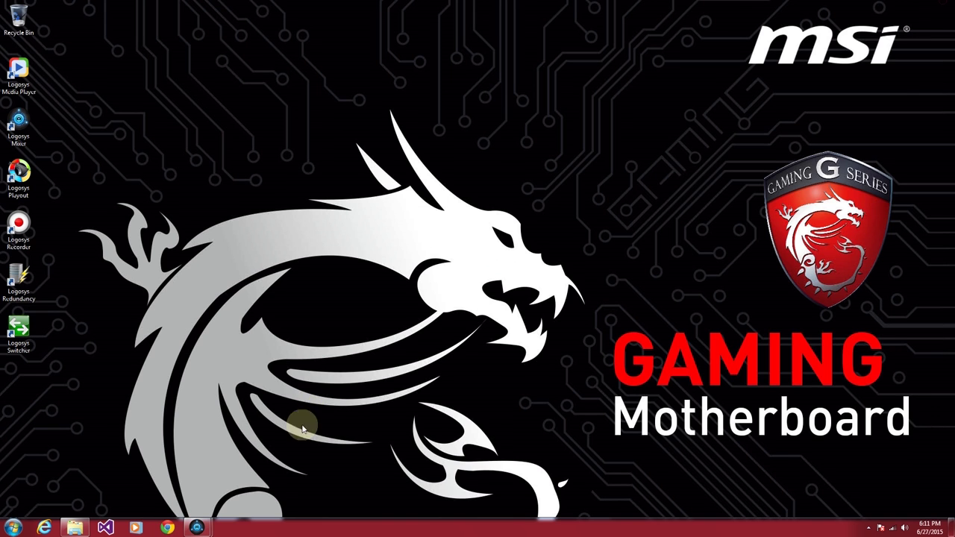
pyautogui.moveTo(197, 527)
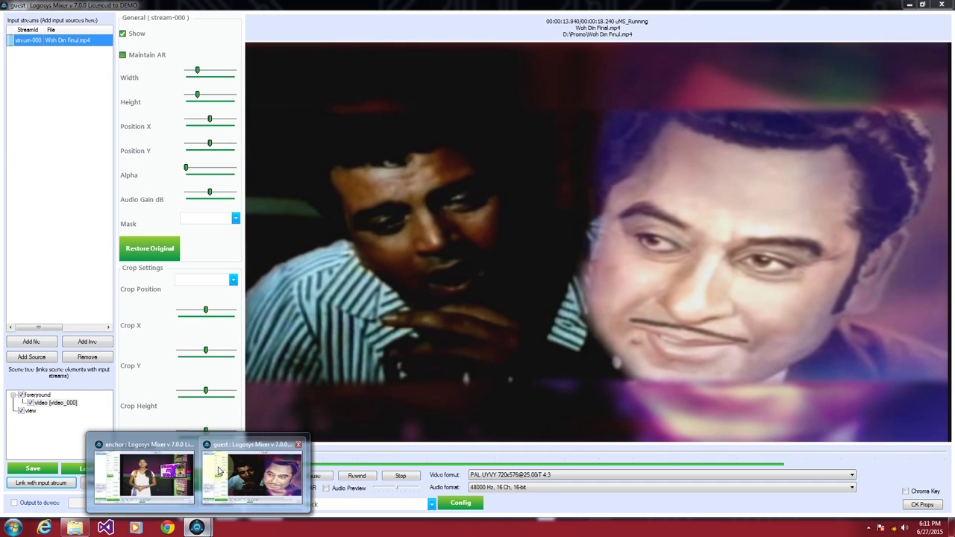
pyautogui.click(219, 470)
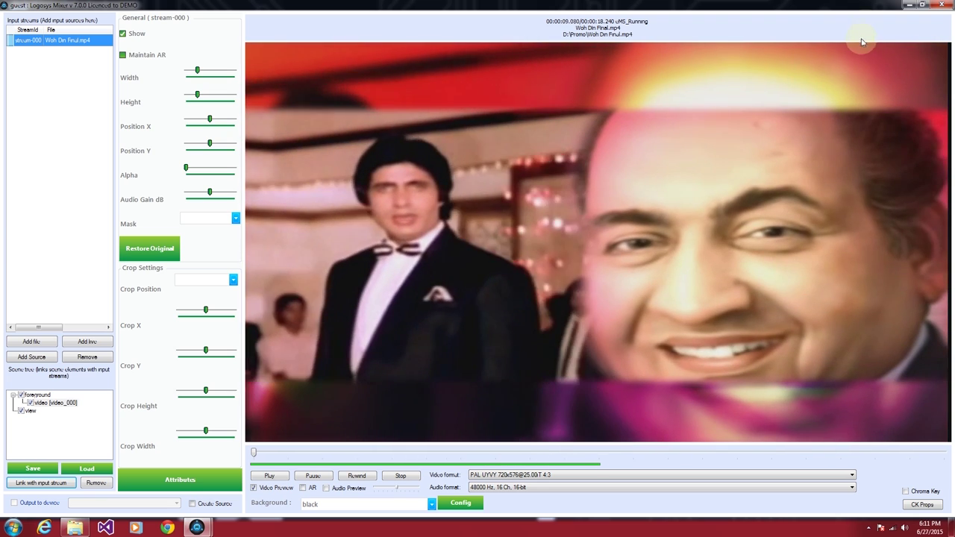
pyautogui.click(909, 5)
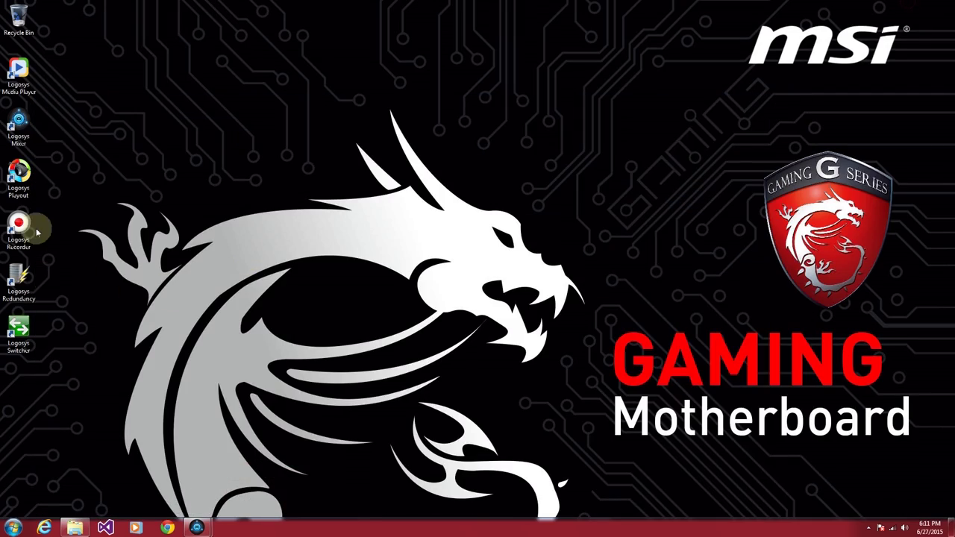
# Step: Start a third Logosys Mixer instance from the desktop and name its source anchor-guest
pyautogui.doubleClick(14, 126)
pyautogui.click(525, 293)
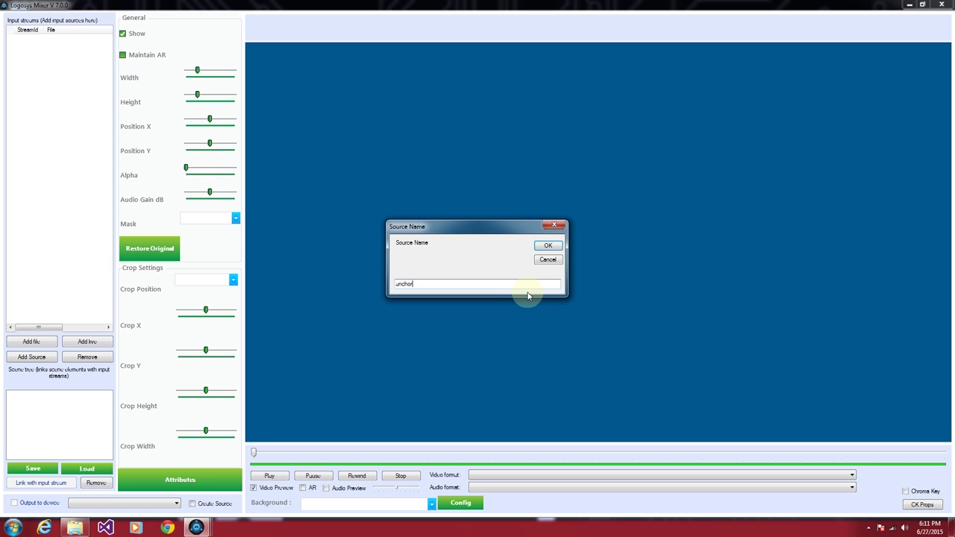
pyautogui.write('unchor-guest')
pyautogui.press('Return')
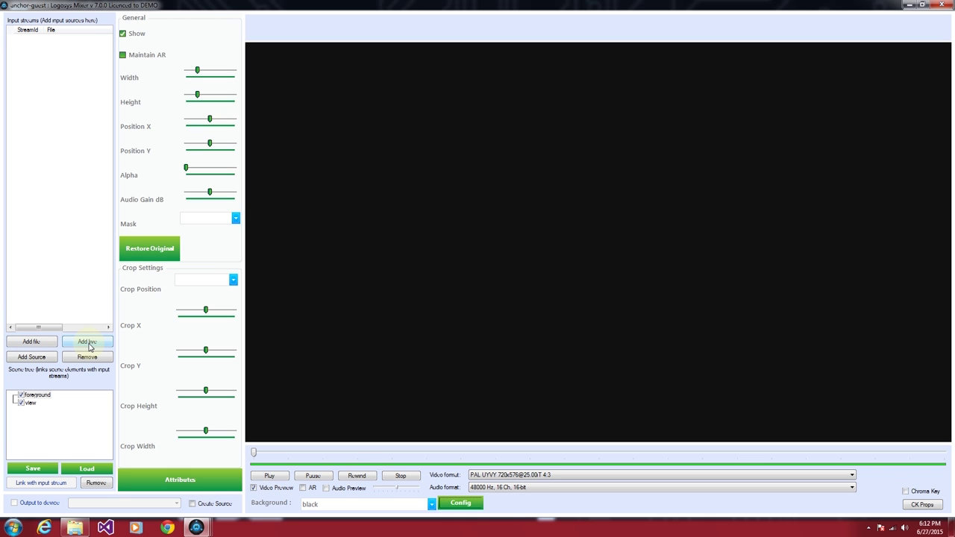
# Step: Add the outputs of the other two mixers, mp://anchor and mp://guest, as source streams
pyautogui.click(53, 359)
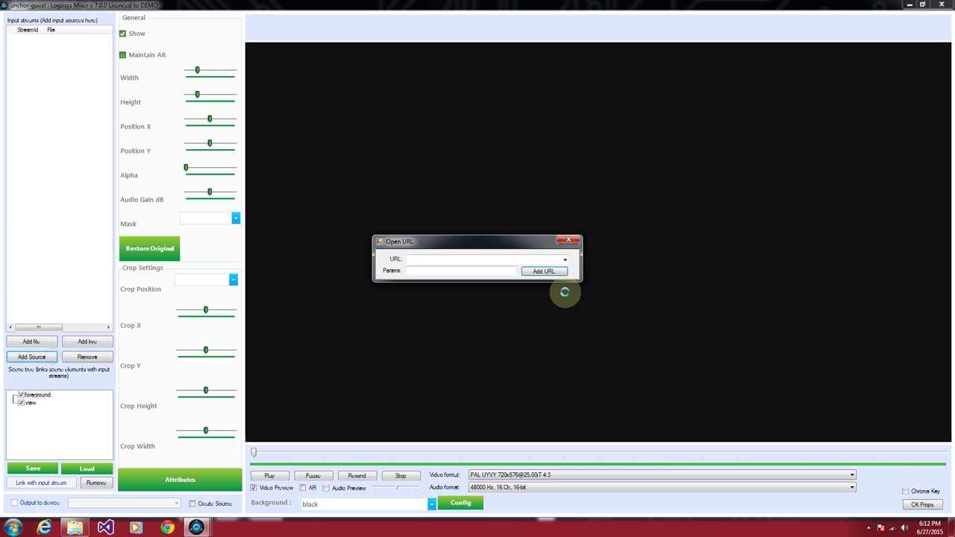
pyautogui.click(565, 260)
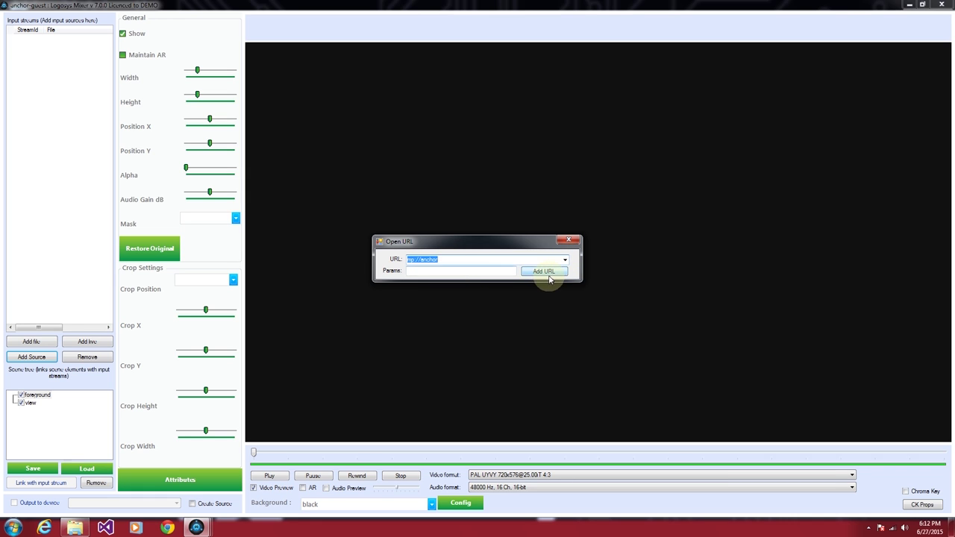
pyautogui.click(549, 278)
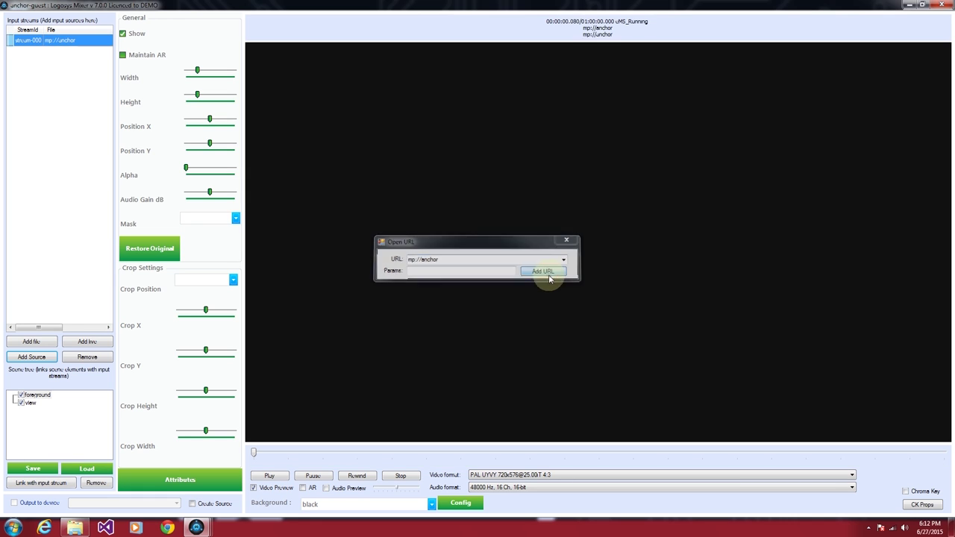
pyautogui.click(30, 363)
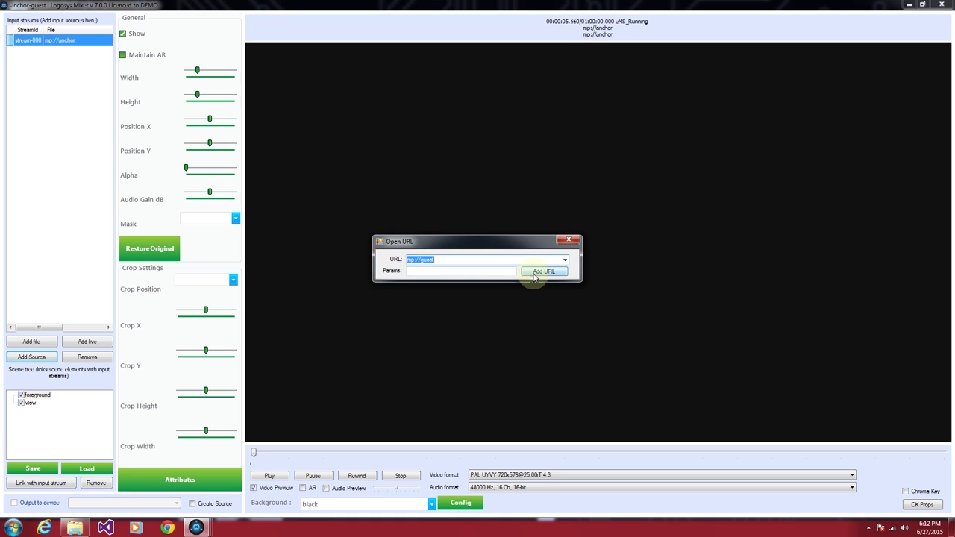
pyautogui.click(534, 273)
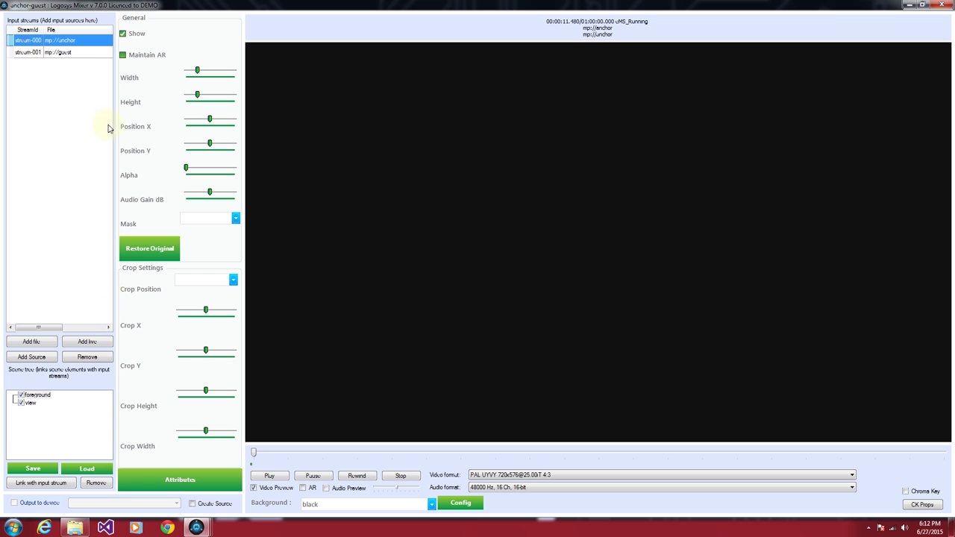
# Step: Link the anchor and guest streams into the scene's foreground
pyautogui.click(53, 479)
pyautogui.click(33, 52)
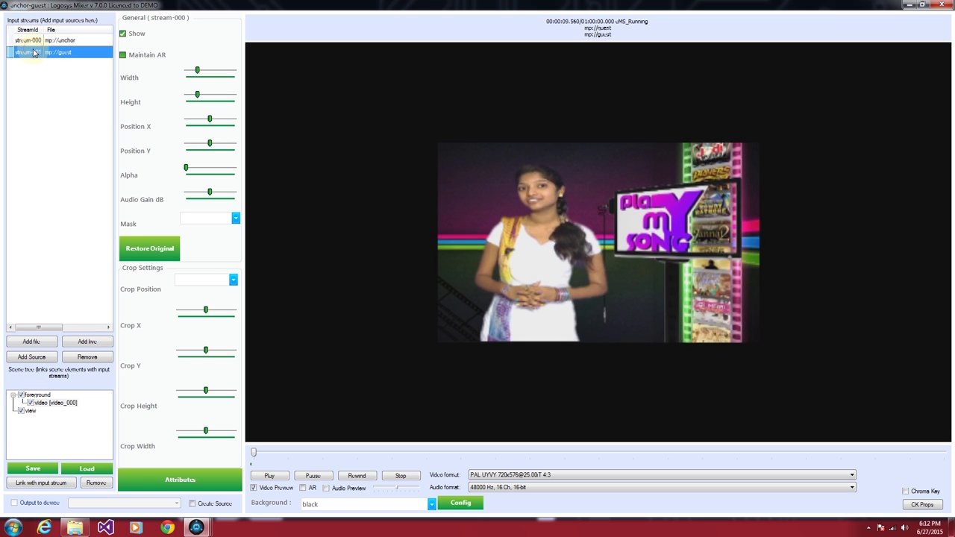
pyautogui.click(37, 395)
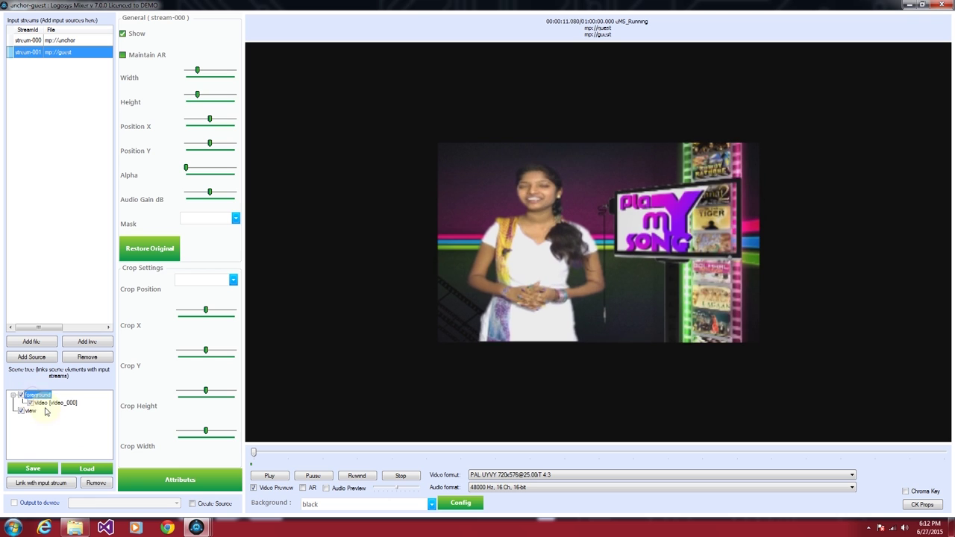
pyautogui.click(41, 483)
# Step: Add the video file Love Dil Se Final.mp4 from the Promo folder as a third input stream and link it into the scene
pyautogui.click(31, 341)
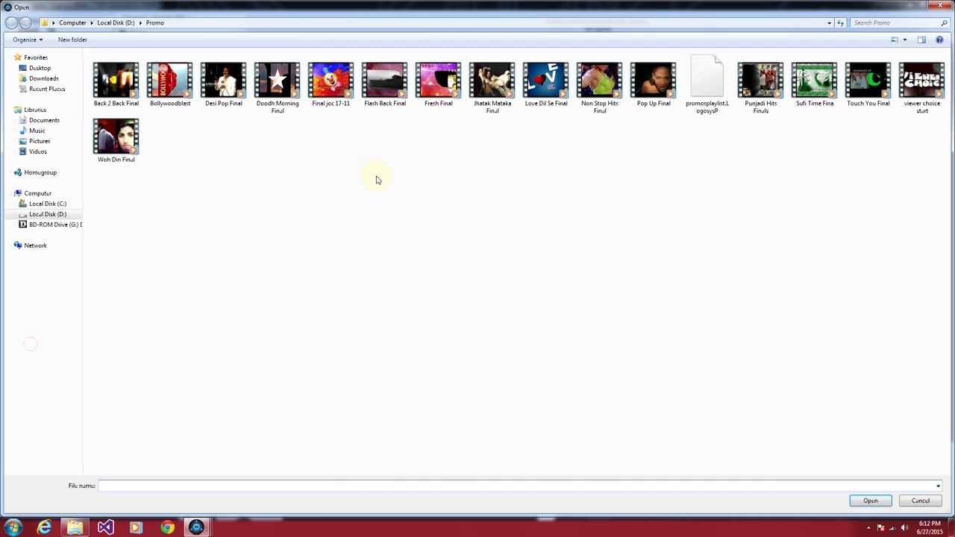
pyautogui.doubleClick(542, 85)
pyautogui.click(53, 66)
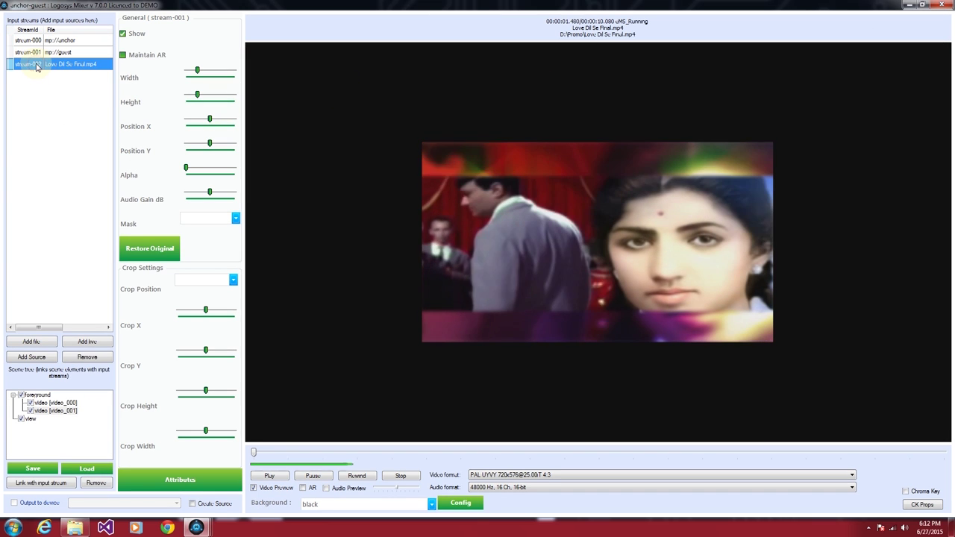
pyautogui.click(41, 483)
# Step: Separate the overlapping videos and enlarge the anchor video to fill the preview's left half at full height
pyautogui.moveTo(575, 233); pyautogui.dragTo(690, 291)
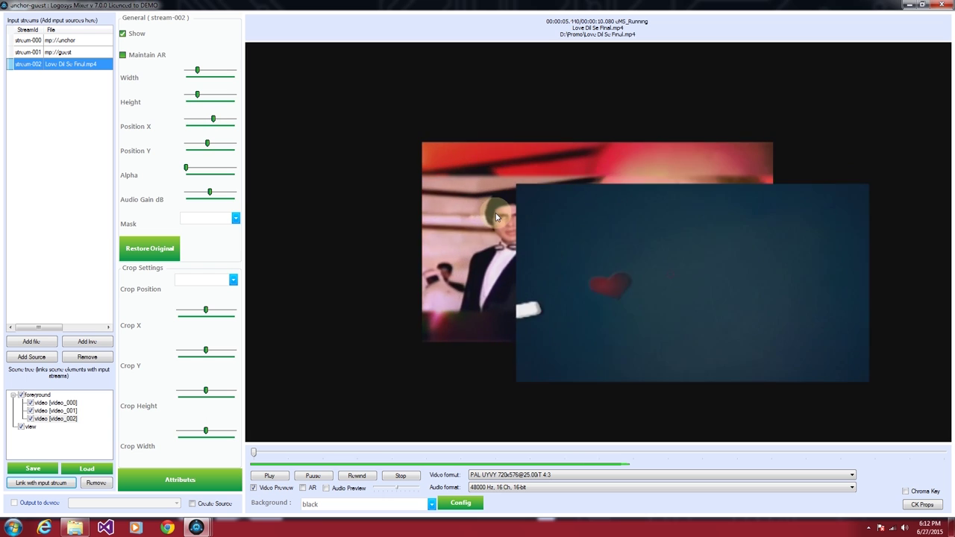
pyautogui.moveTo(526, 160); pyautogui.dragTo(422, 131)
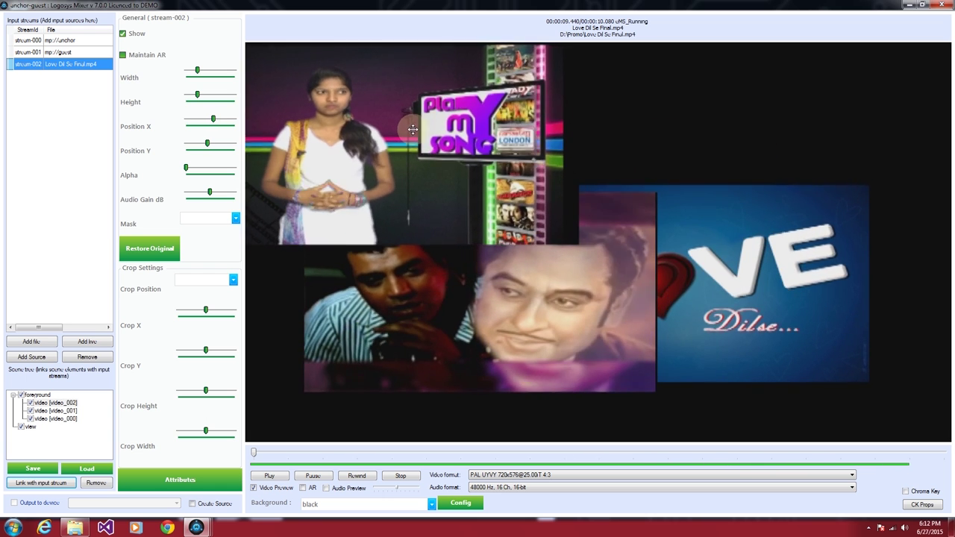
pyautogui.moveTo(389, 237); pyautogui.dragTo(391, 436)
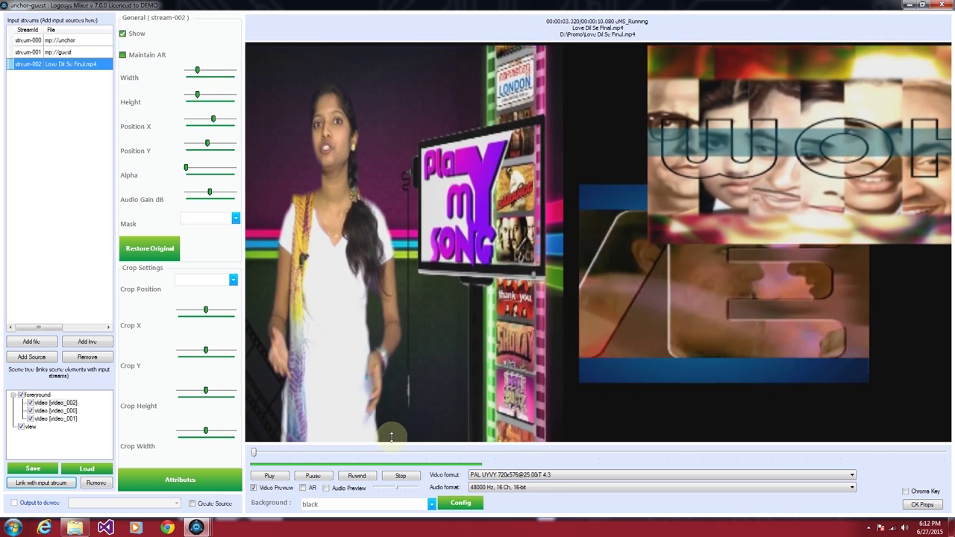
pyautogui.moveTo(580, 210); pyautogui.dragTo(600, 211)
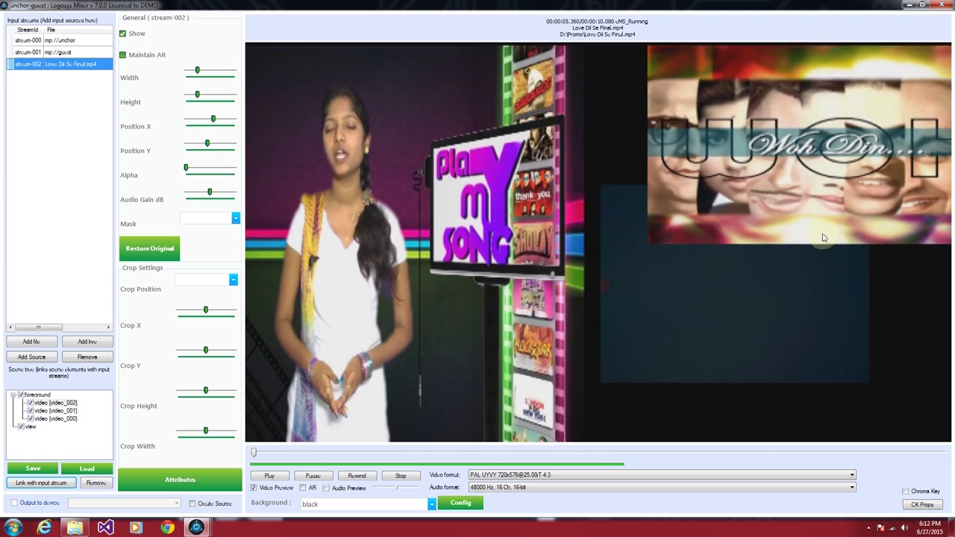
# Step: Fit the guest video into the preview's upper-right area and the Love Dil Se video into the lower-right area
pyautogui.click(751, 207)
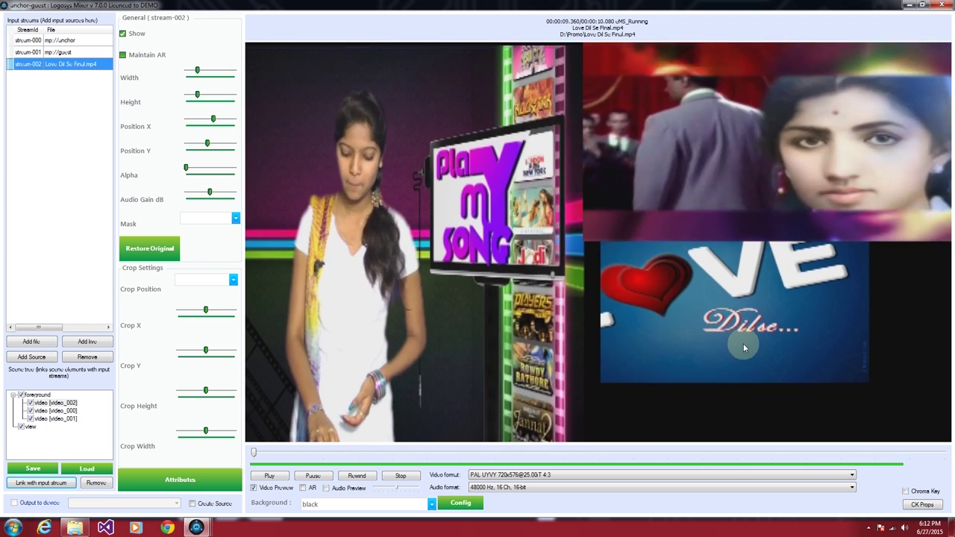
pyautogui.moveTo(790, 404); pyautogui.dragTo(786, 393)
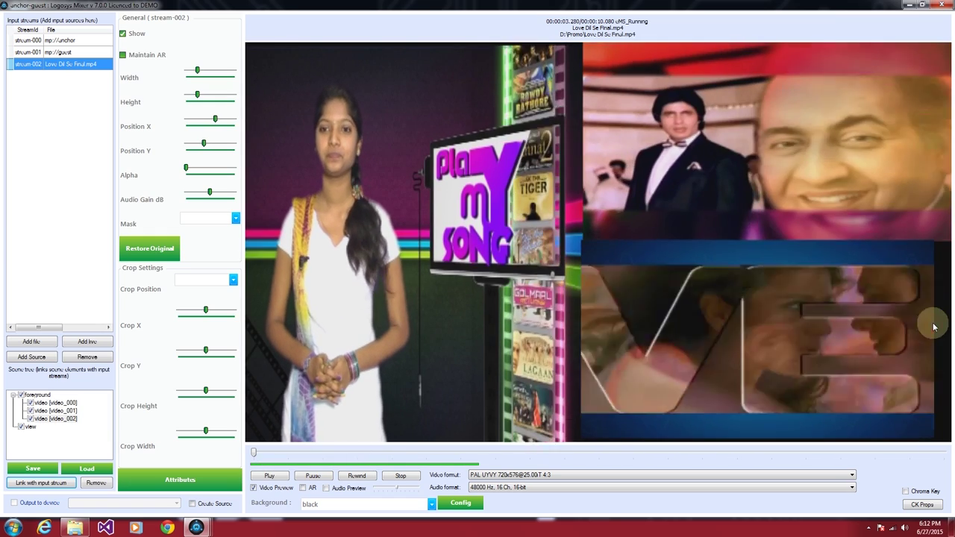
pyautogui.moveTo(933, 325); pyautogui.dragTo(949, 325)
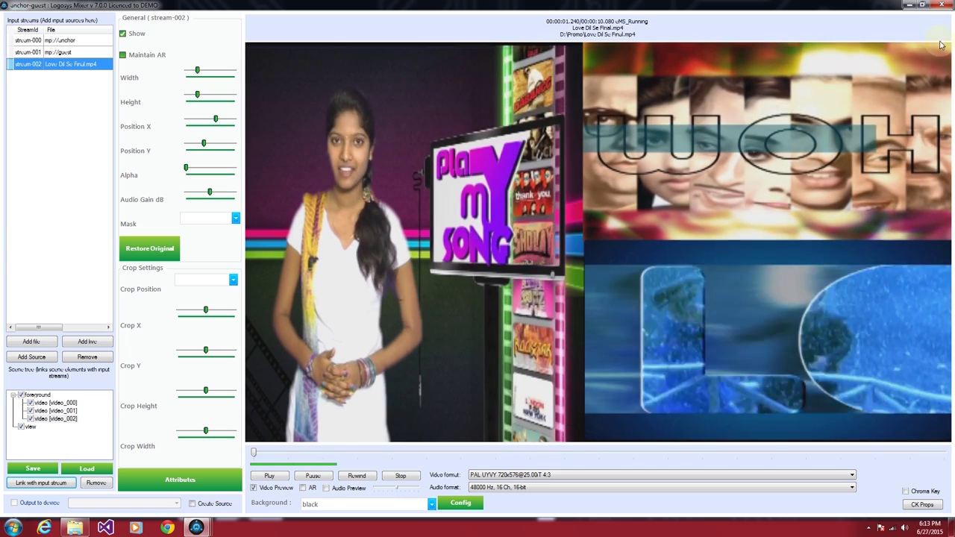
# Step: Minimise the anchor-guest mixer and start another Logosys Mixer instance with the source name 3camera
pyautogui.click(908, 5)
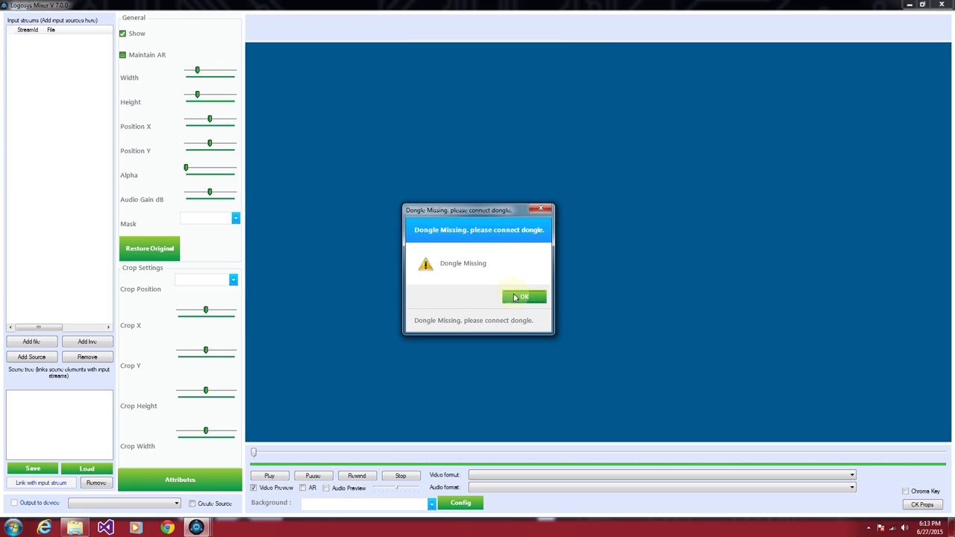
pyautogui.click(518, 296)
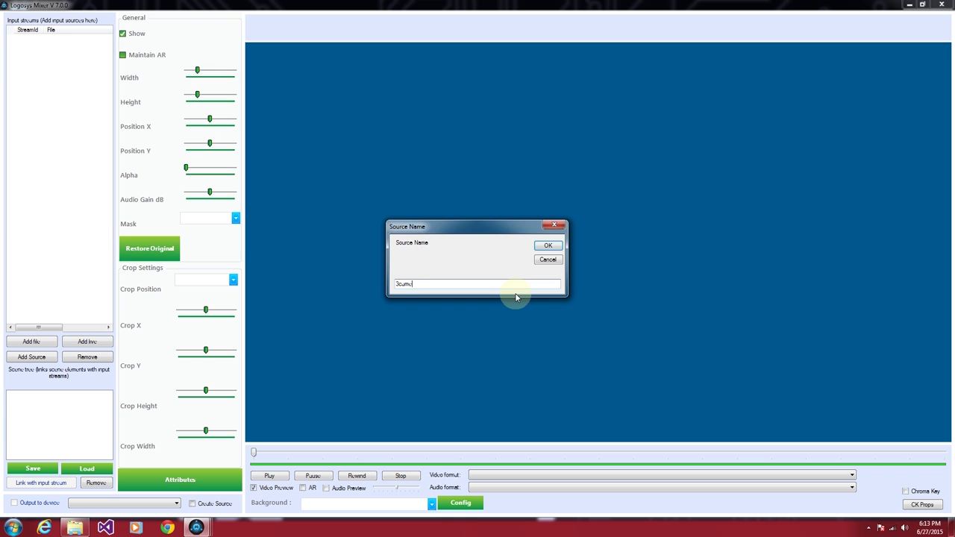
pyautogui.press('Return')
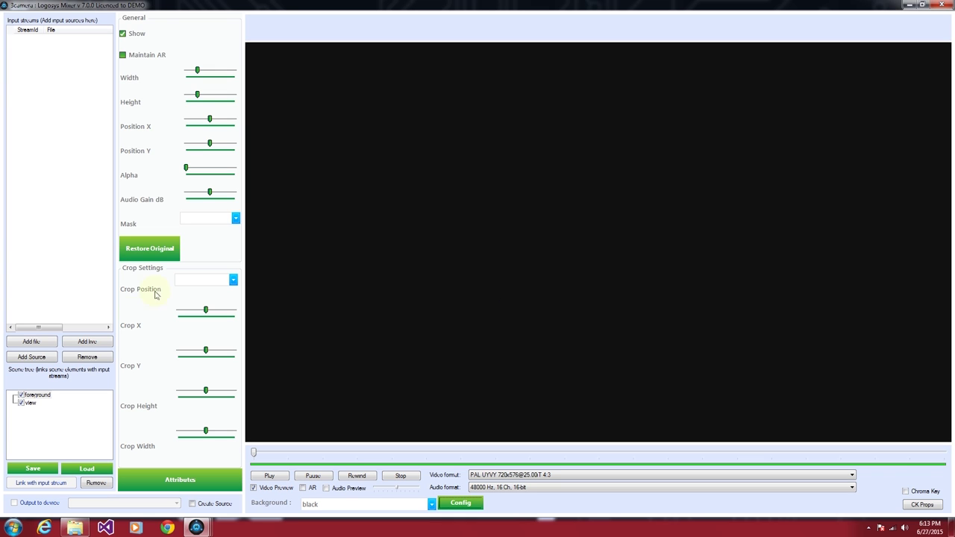
# Step: Add the anchor-guest mixer output as a source stream and link it into the 3camera scene
pyautogui.click(40, 359)
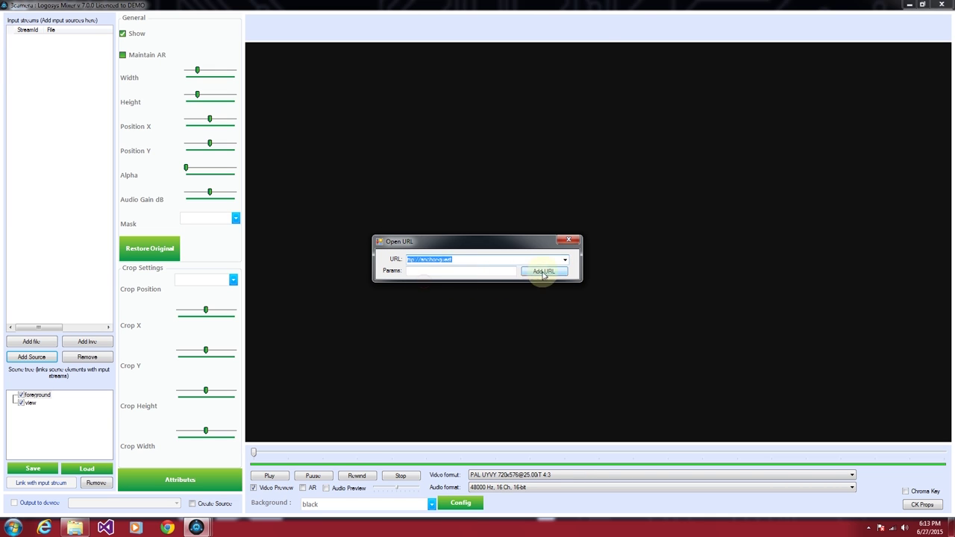
pyautogui.click(543, 272)
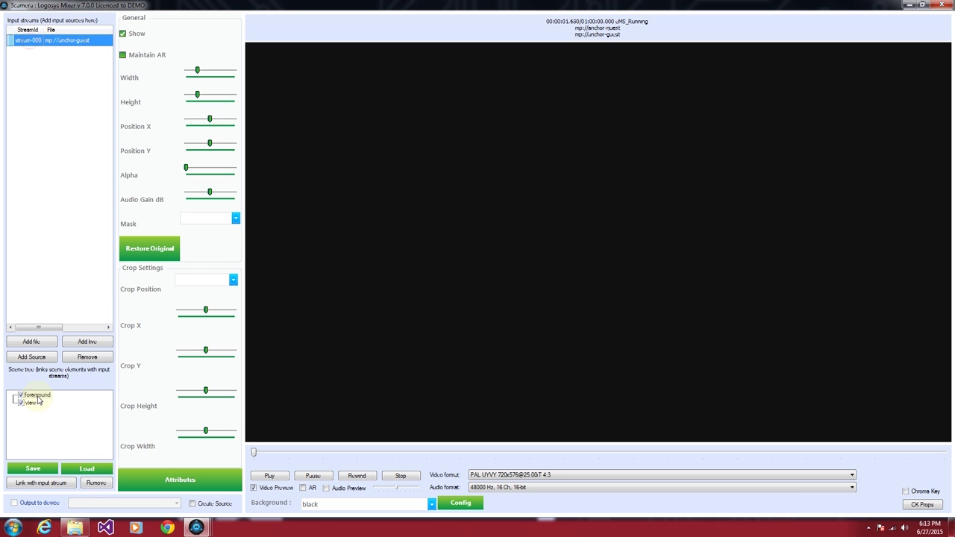
pyautogui.click(42, 482)
# Step: Move the anchor-guest video to the preview's upper-left corner and enlarge it to fill about two-thirds of the width at full height
pyautogui.moveTo(625, 205); pyautogui.dragTo(420, 127)
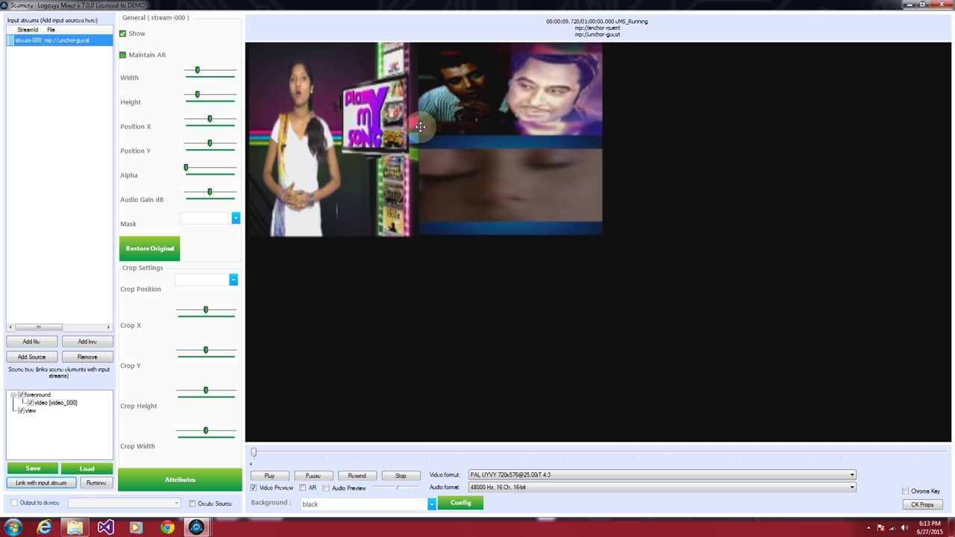
pyautogui.moveTo(423, 234); pyautogui.dragTo(425, 438)
pyautogui.moveTo(601, 221); pyautogui.dragTo(714, 226)
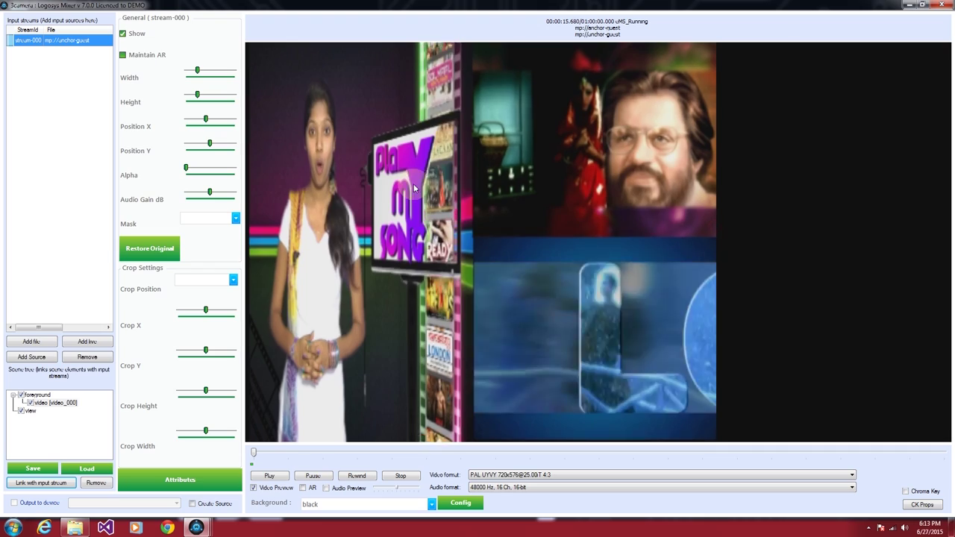
# Step: Add the video files Flash Back Final.mp4 and Sufi Time Fina.mp4 from the Promo folder as input streams
pyautogui.click(32, 341)
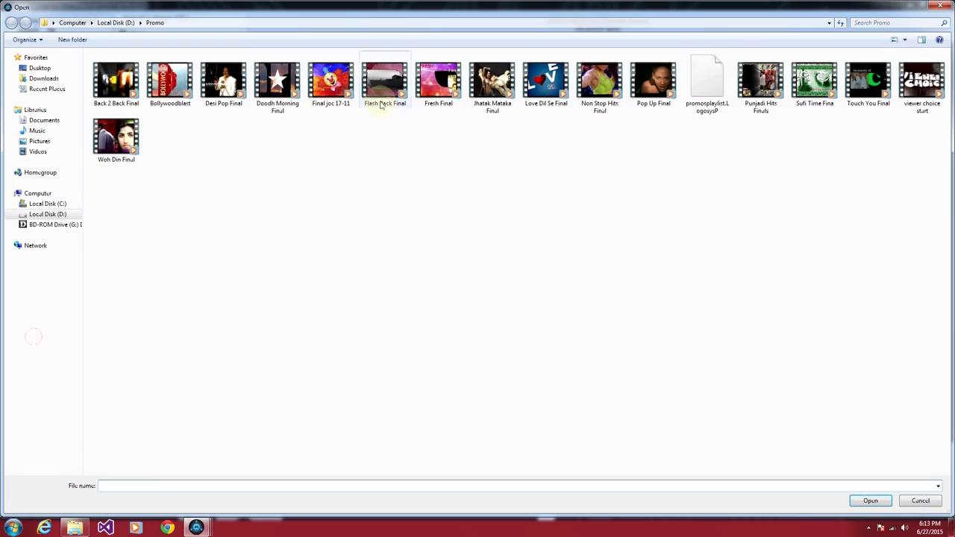
pyautogui.doubleClick(403, 93)
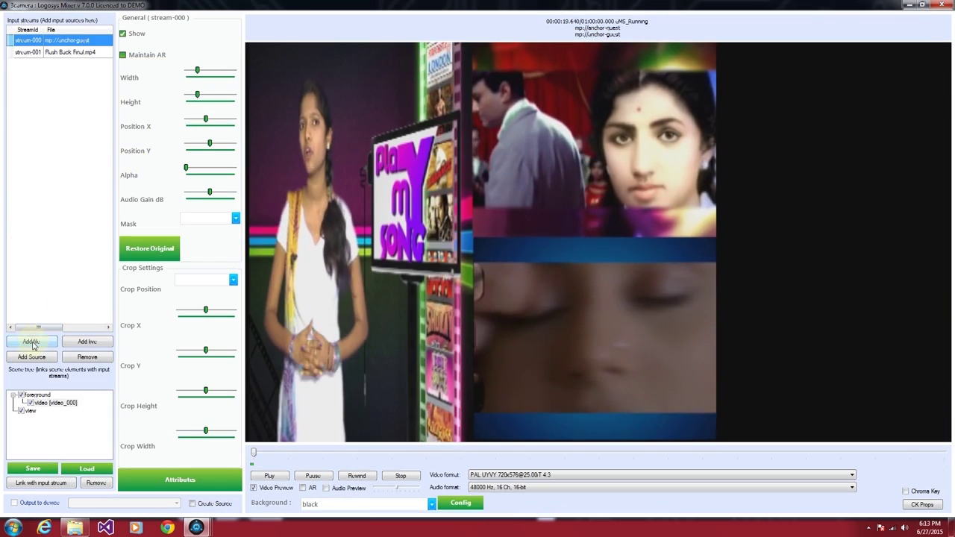
pyautogui.click(31, 341)
pyautogui.doubleClick(806, 103)
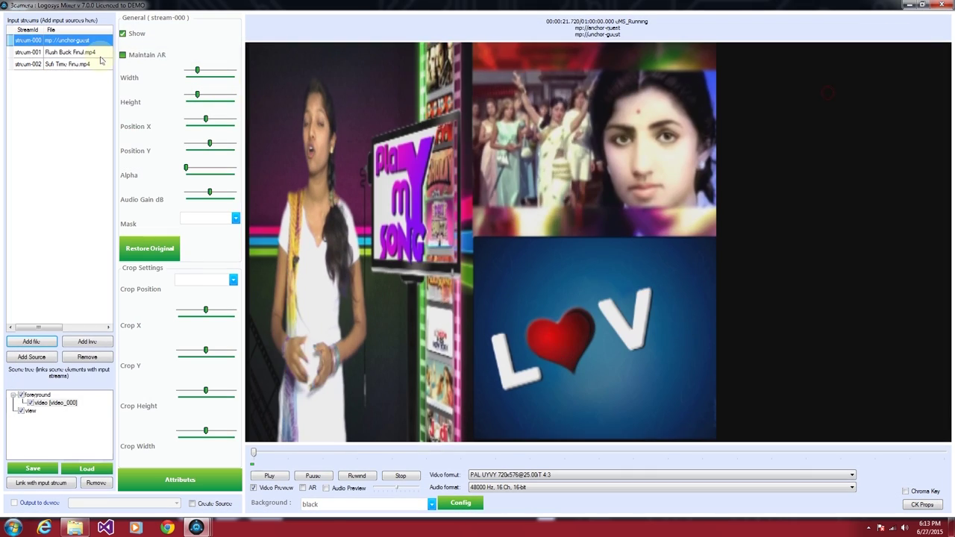
# Step: Link the Flash Back and Sufi Time streams into the scene's foreground as separate video elements
pyautogui.click(39, 394)
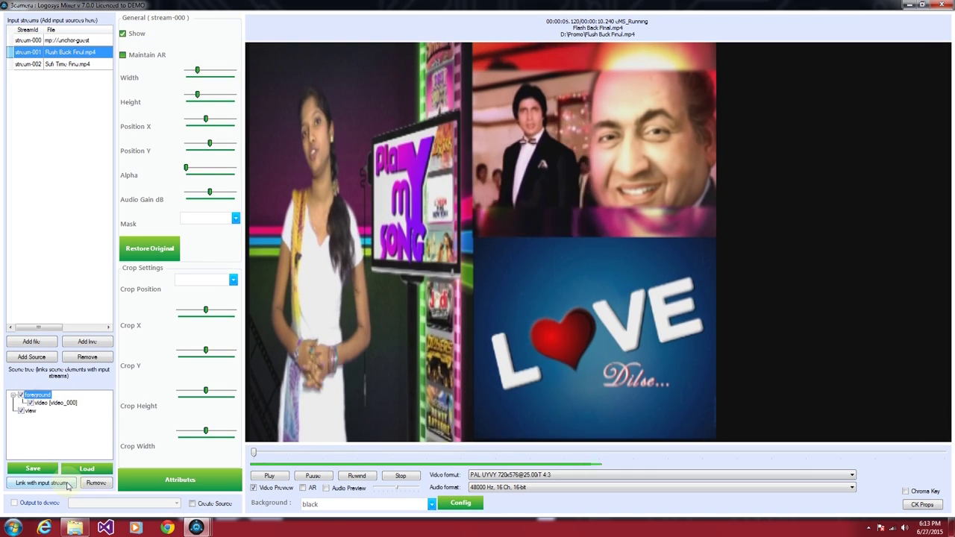
pyautogui.click(41, 483)
pyautogui.click(30, 63)
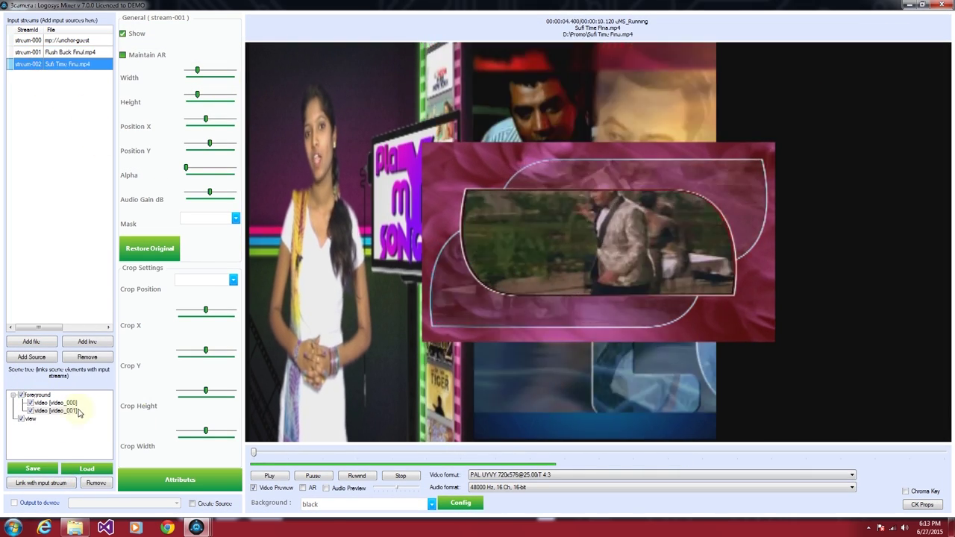
pyautogui.click(37, 394)
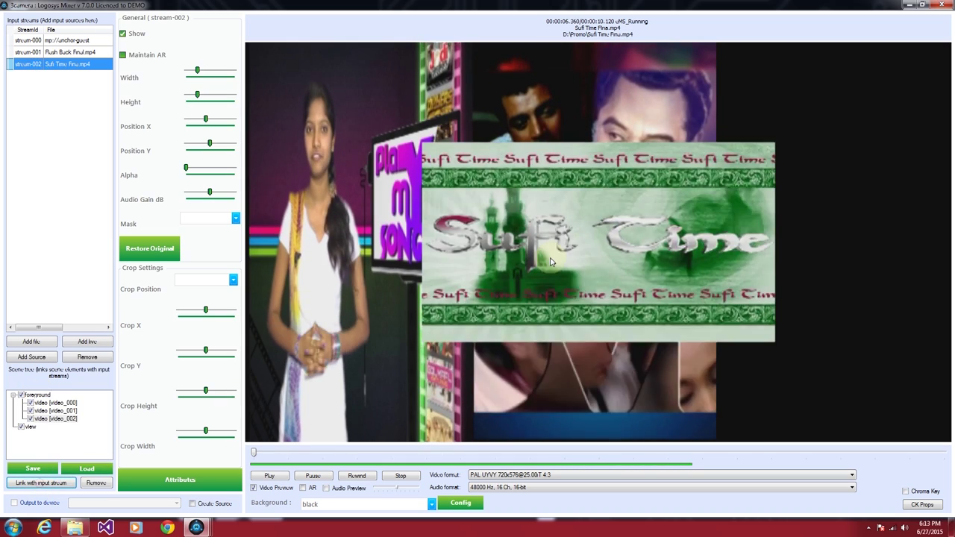
pyautogui.click(41, 485)
# Step: Fit the Sufi Time video into the preview's upper-right area and the Flash Back video into the lower-right area
pyautogui.moveTo(597, 161); pyautogui.dragTo(952, 118)
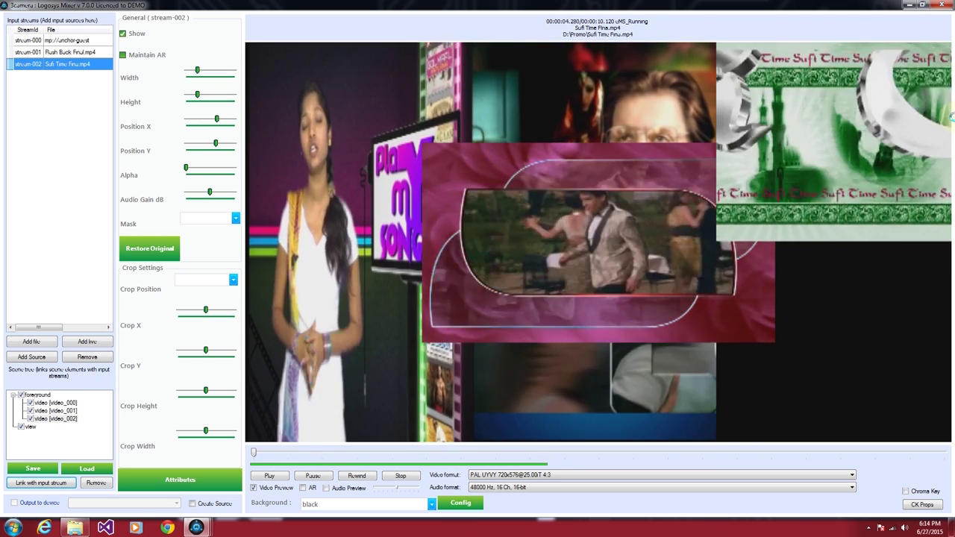
pyautogui.moveTo(602, 233); pyautogui.dragTo(655, 278)
pyautogui.moveTo(828, 287); pyautogui.dragTo(857, 319)
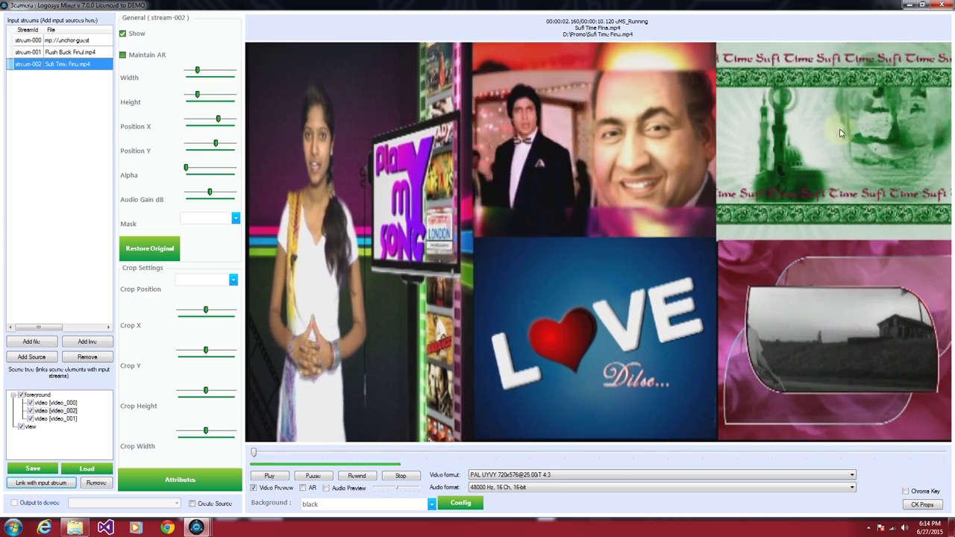
# Step: Minimise the 3camera mixer, start Logosys Switcher and dismiss its startup warning
pyautogui.click(908, 5)
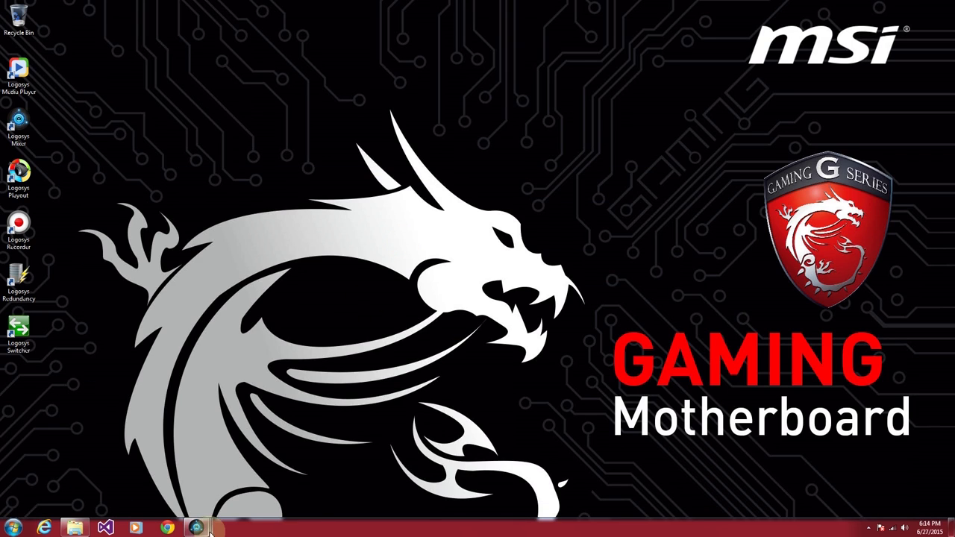
pyautogui.moveTo(196, 527)
pyautogui.click(84, 472)
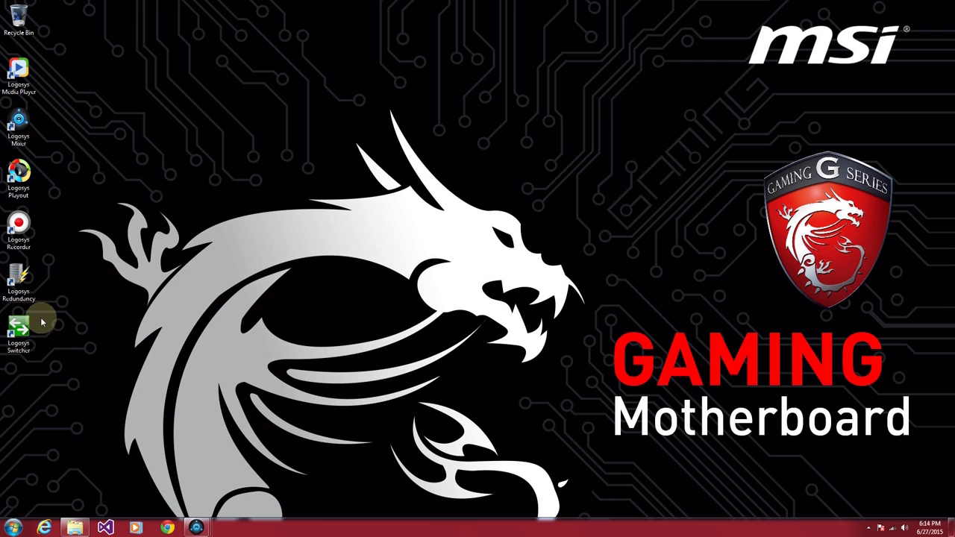
pyautogui.doubleClick(15, 332)
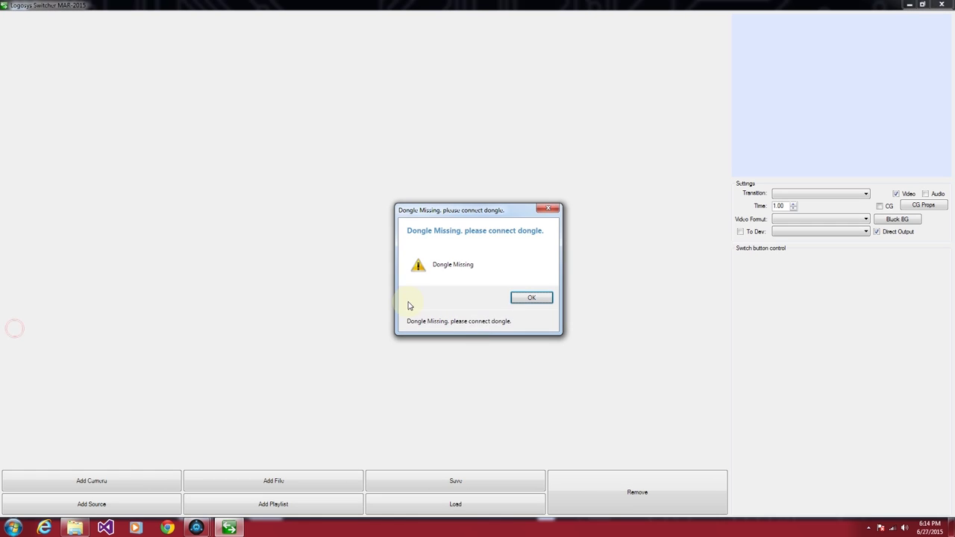
pyautogui.click(528, 299)
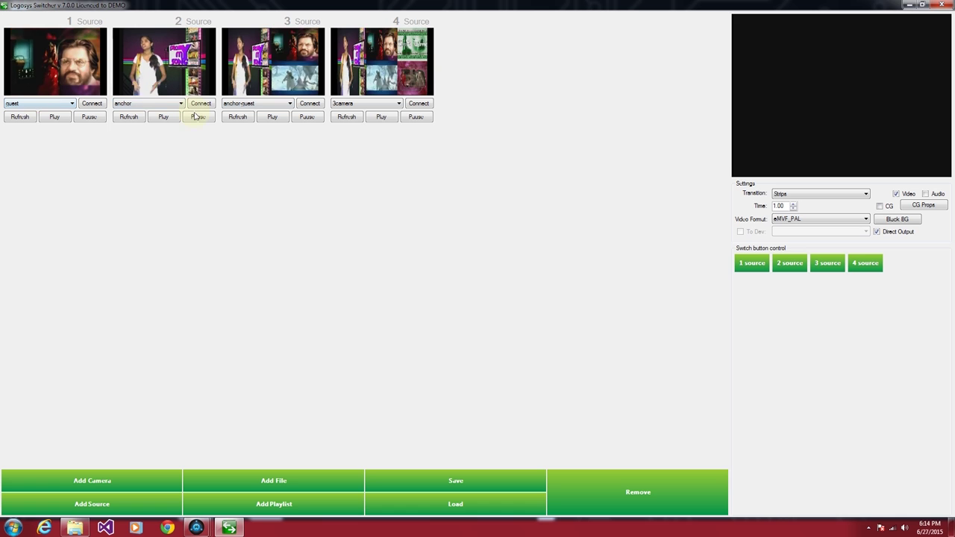
# Step: Switch the output in turn to the guest, anchor, anchor-guest and 3camera sources
pyautogui.click(77, 70)
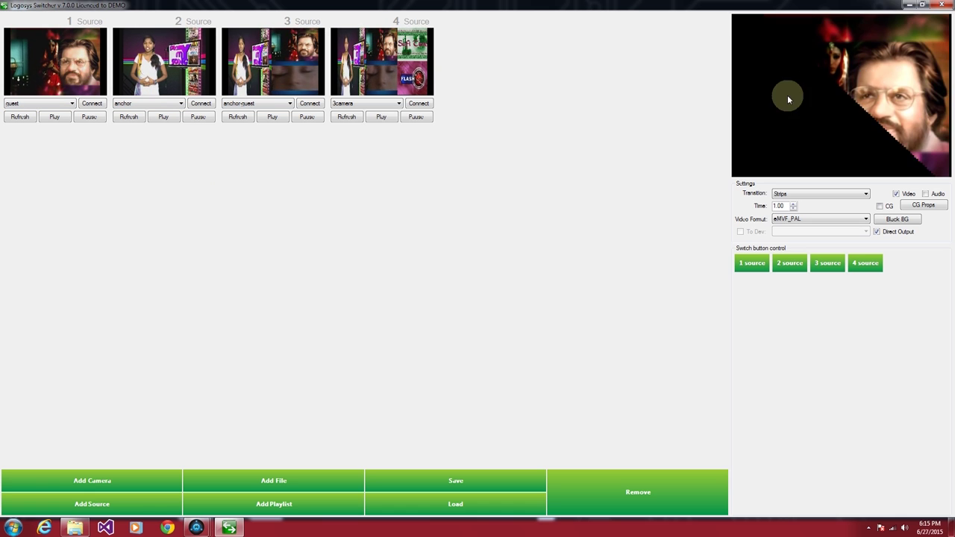
pyautogui.click(159, 41)
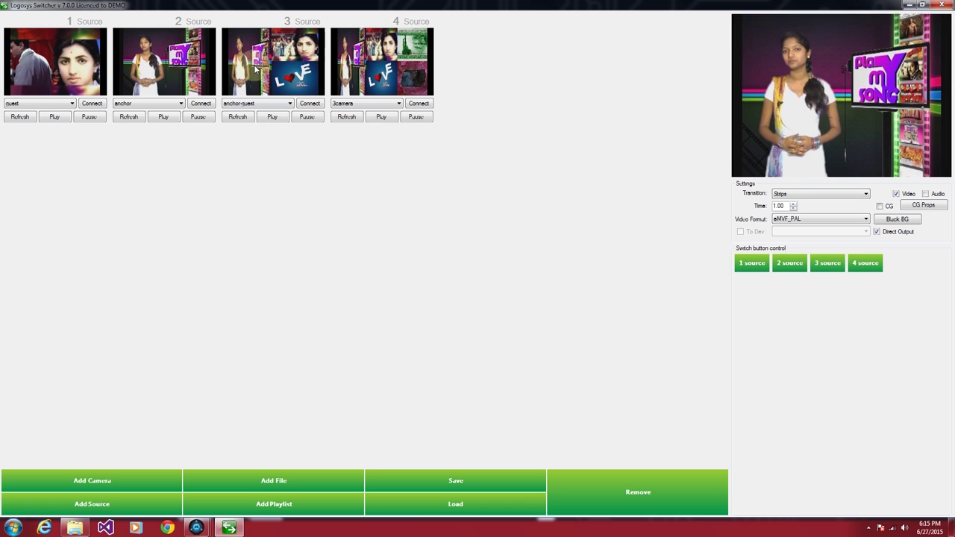
pyautogui.click(272, 61)
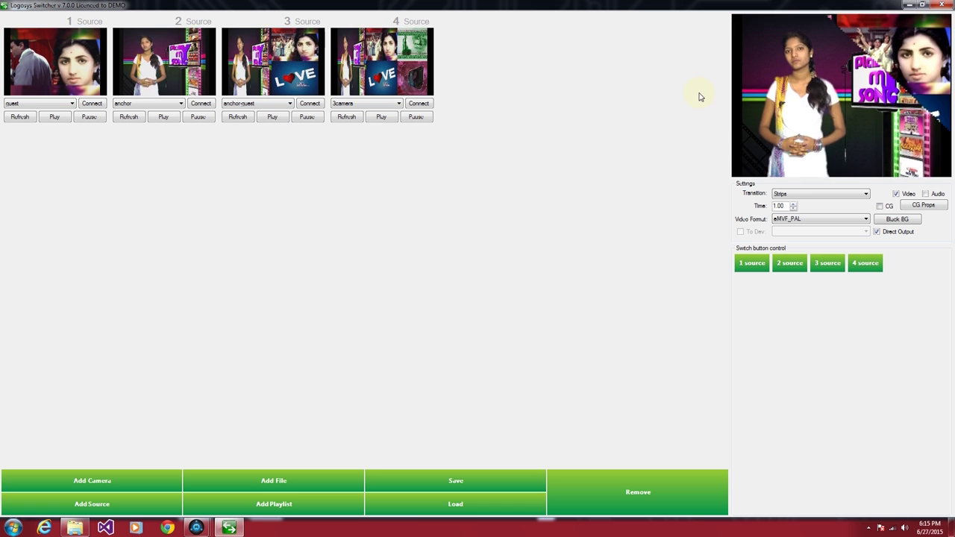
pyautogui.click(382, 61)
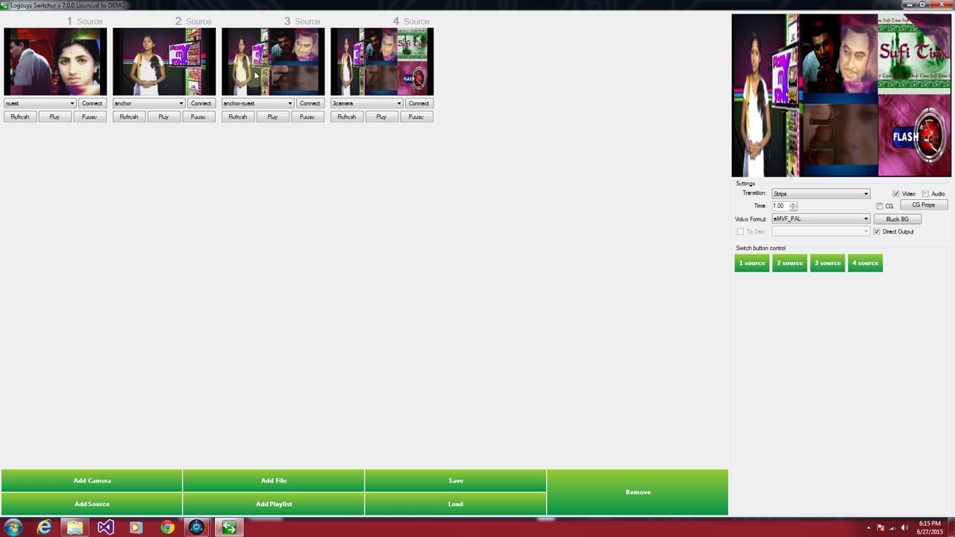
# Step: Switch the output back to the anchor and guest sources, and on through anchor-guest to 3camera
pyautogui.click(164, 67)
pyautogui.click(63, 66)
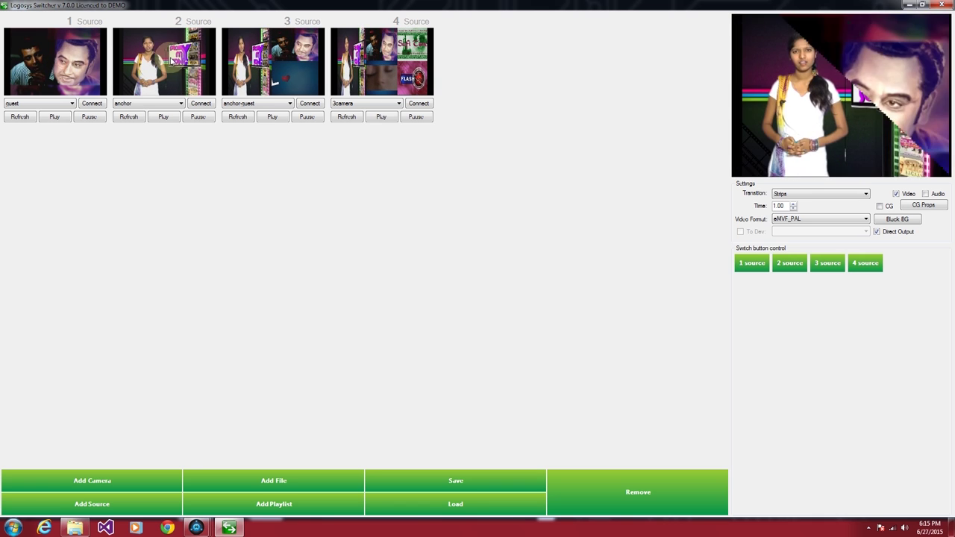
pyautogui.click(272, 64)
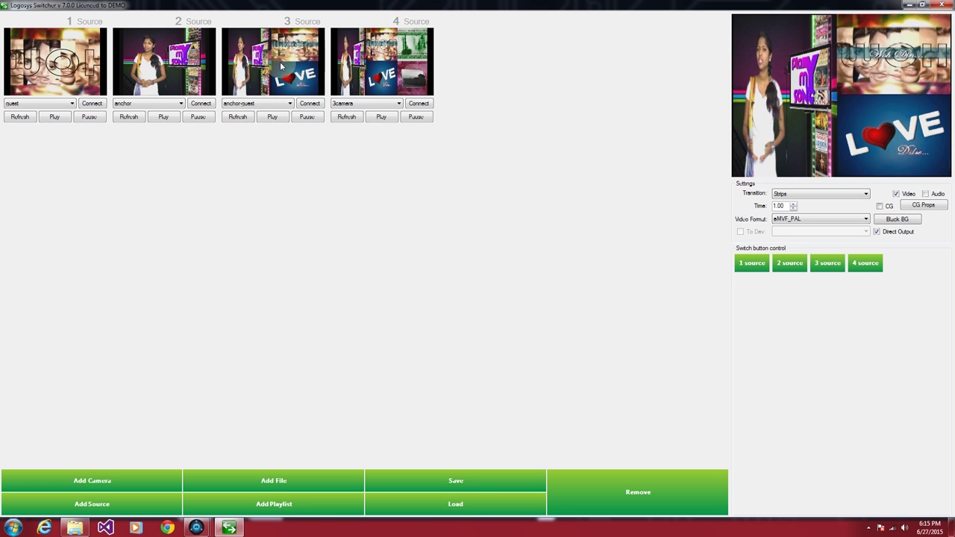
pyautogui.click(382, 72)
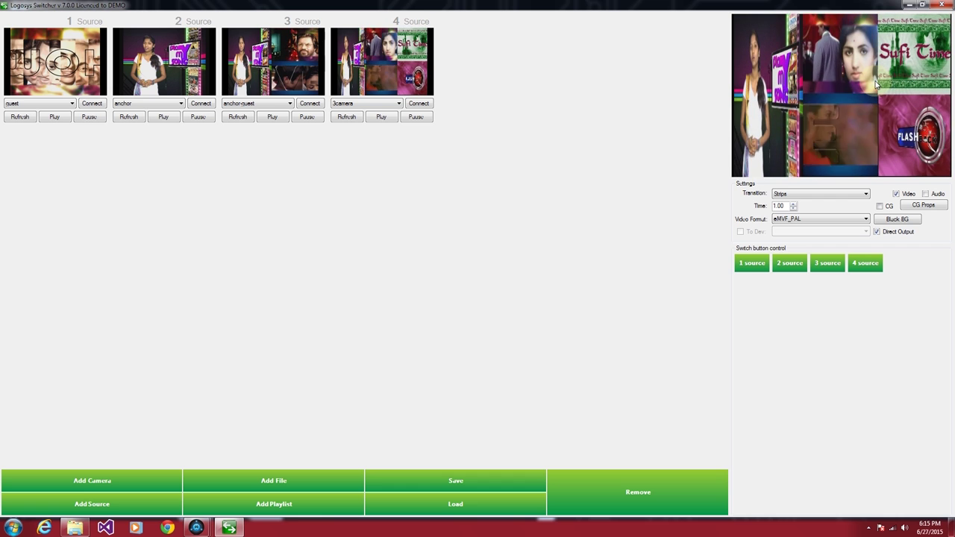
pyautogui.moveTo(196, 527)
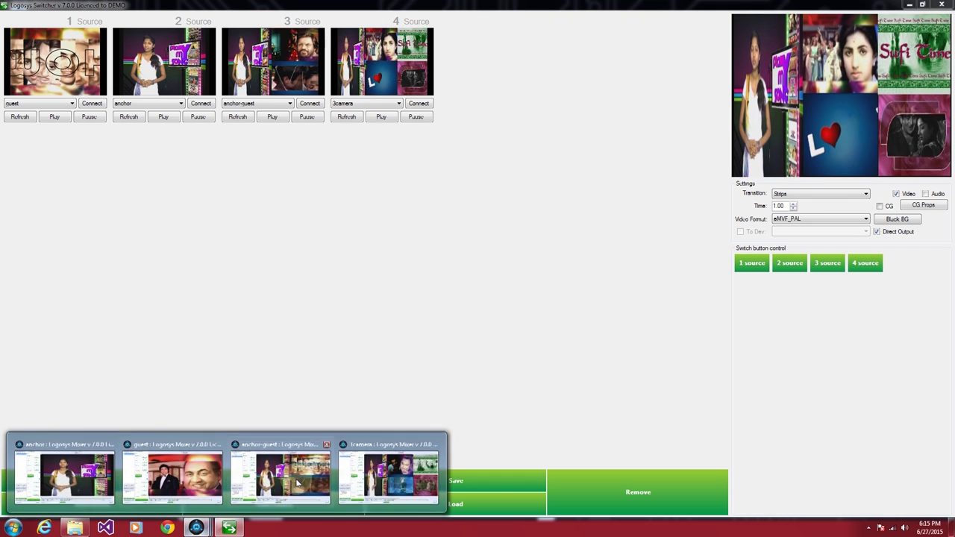
pyautogui.click(279, 475)
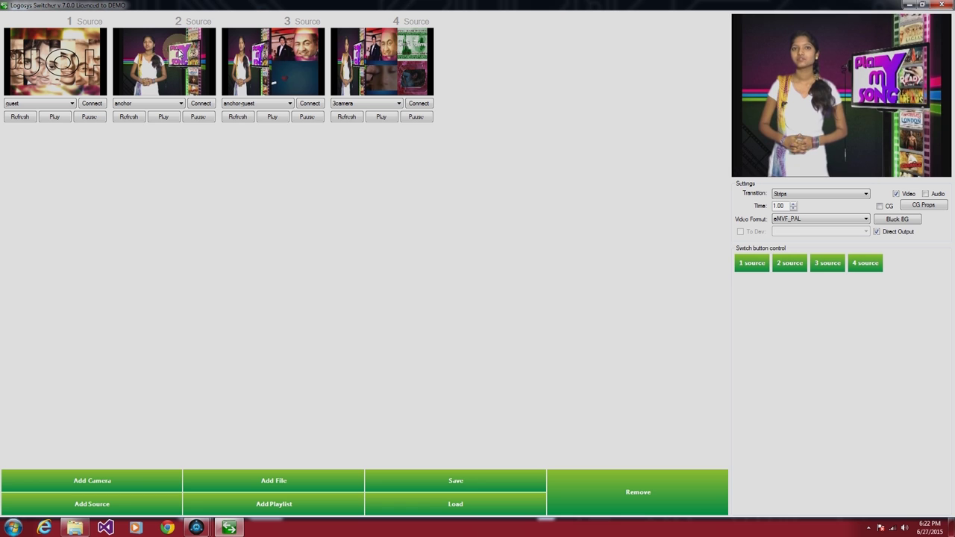
# Step: Switch the output to the anchor-guest source and return it to the anchor source
pyautogui.click(279, 67)
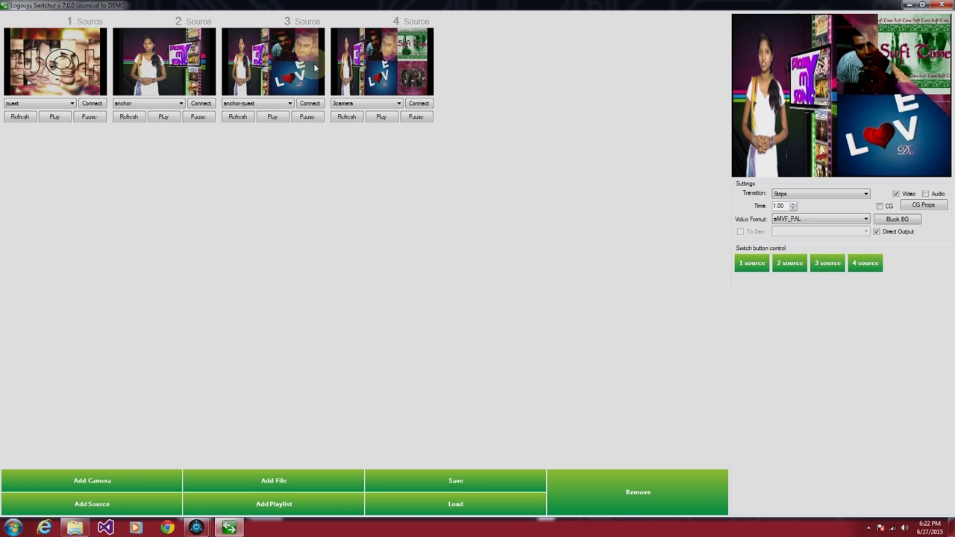
pyautogui.click(180, 64)
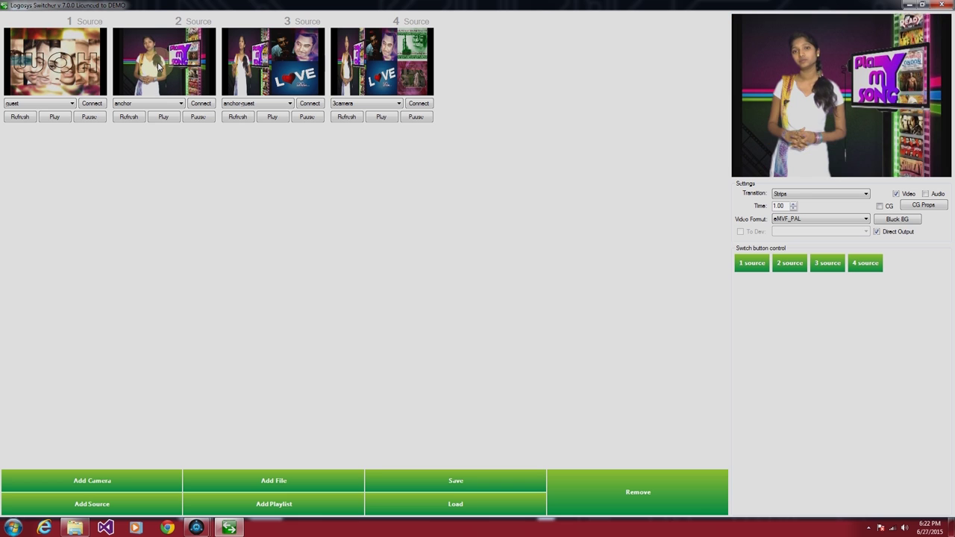
# Step: Add 2 Many Girls 720p - Badshah from the D: drive's Songs folder as a file input, and switch the output to it and back to anchor
pyautogui.click(272, 480)
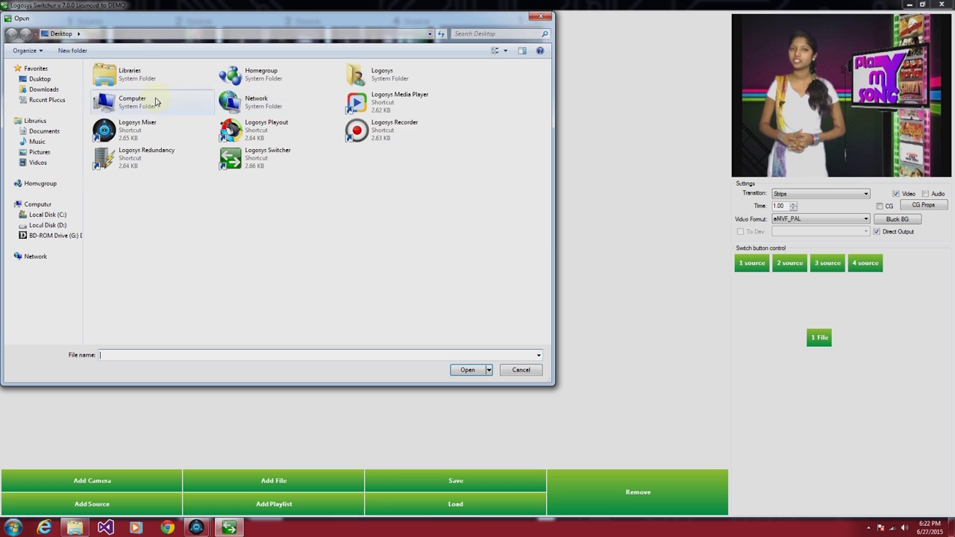
pyautogui.doubleClick(153, 98)
pyautogui.doubleClick(257, 95)
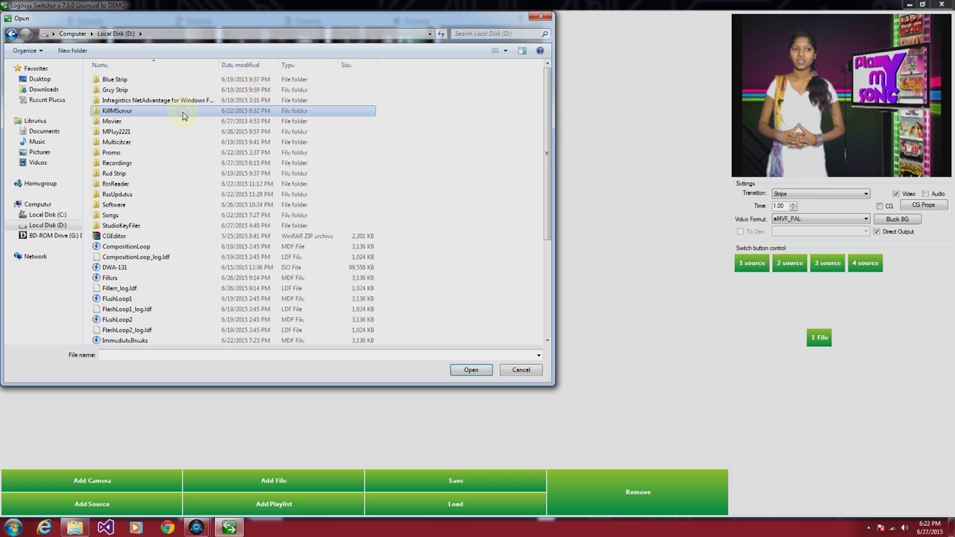
pyautogui.doubleClick(120, 215)
pyautogui.doubleClick(397, 156)
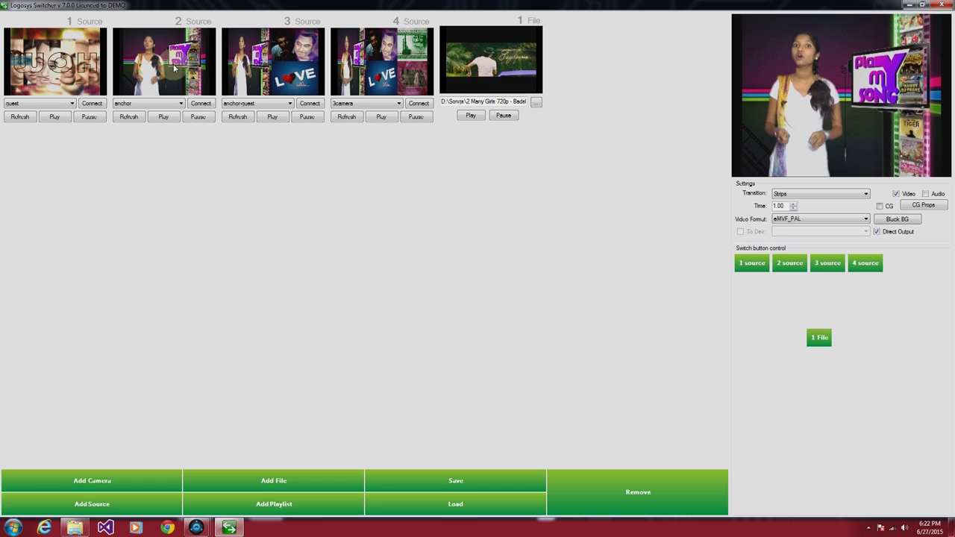
pyautogui.click(506, 58)
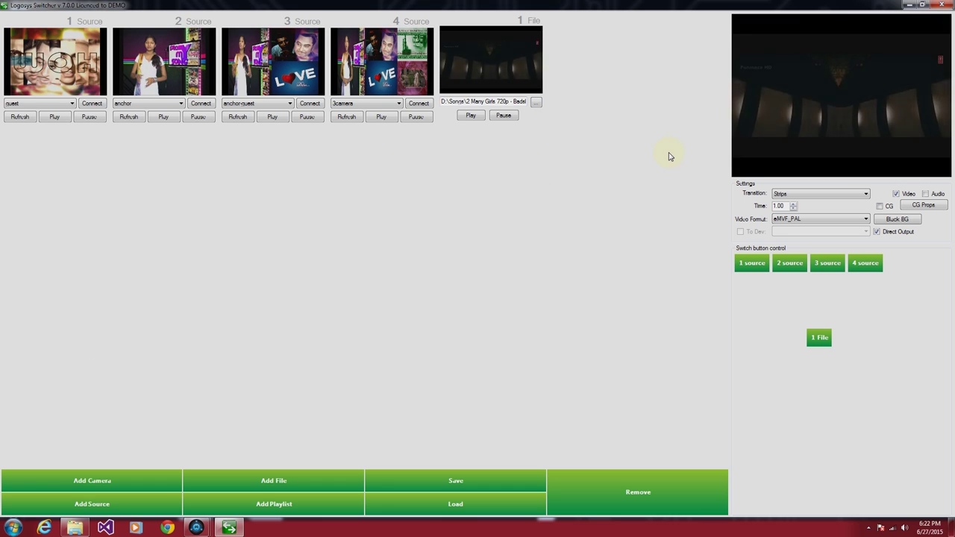
pyautogui.click(206, 77)
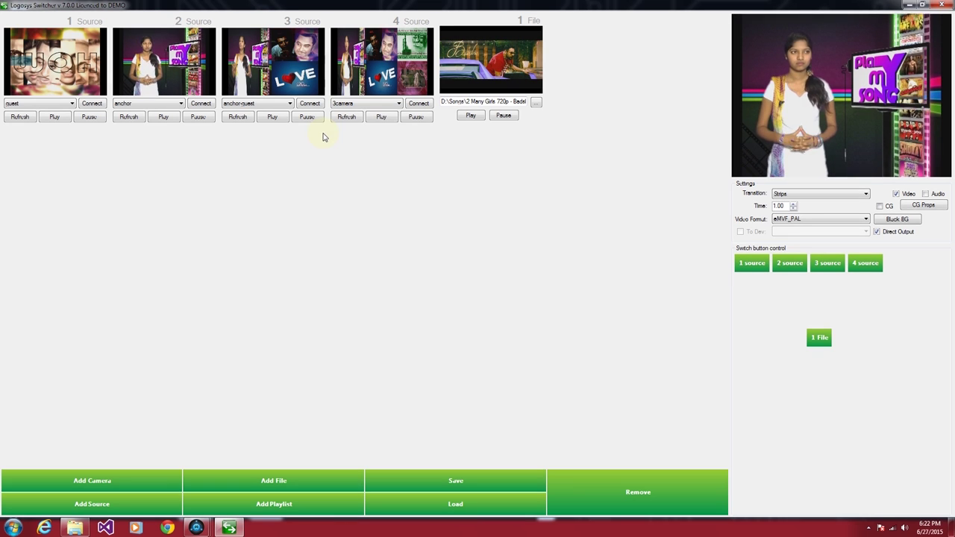
# Step: Replace the file input's video with Chhil Gaye Naina 720p - NH10 and switch the output to it
pyautogui.click(537, 103)
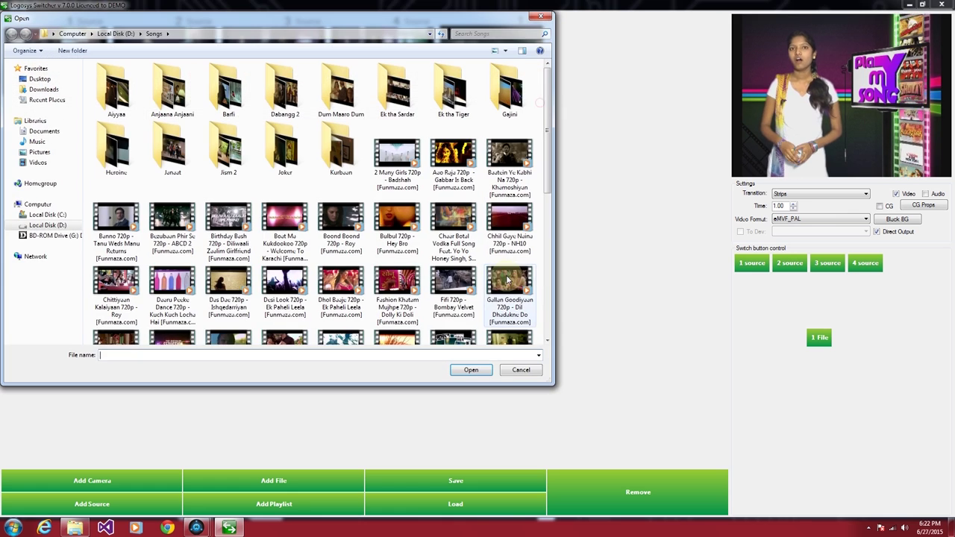
pyautogui.doubleClick(494, 224)
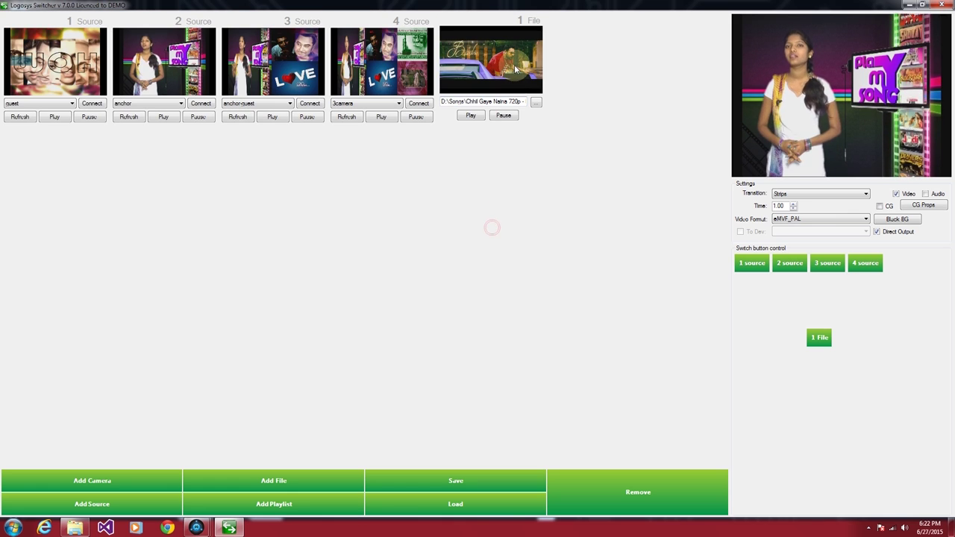
pyautogui.click(514, 64)
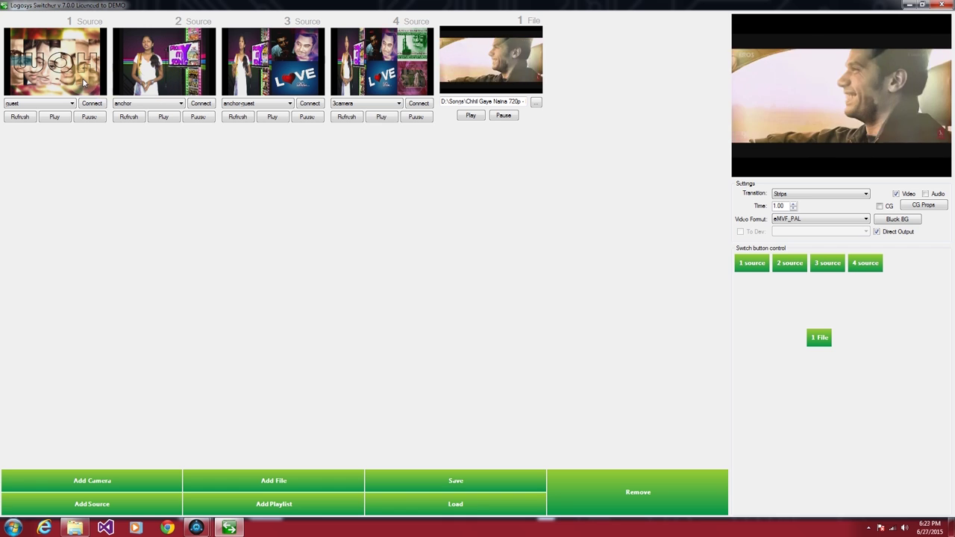
# Step: Switch the output through the guest, anchor, anchor-guest and 3camera sources, and once more between anchor-guest and 3camera
pyautogui.click(54, 72)
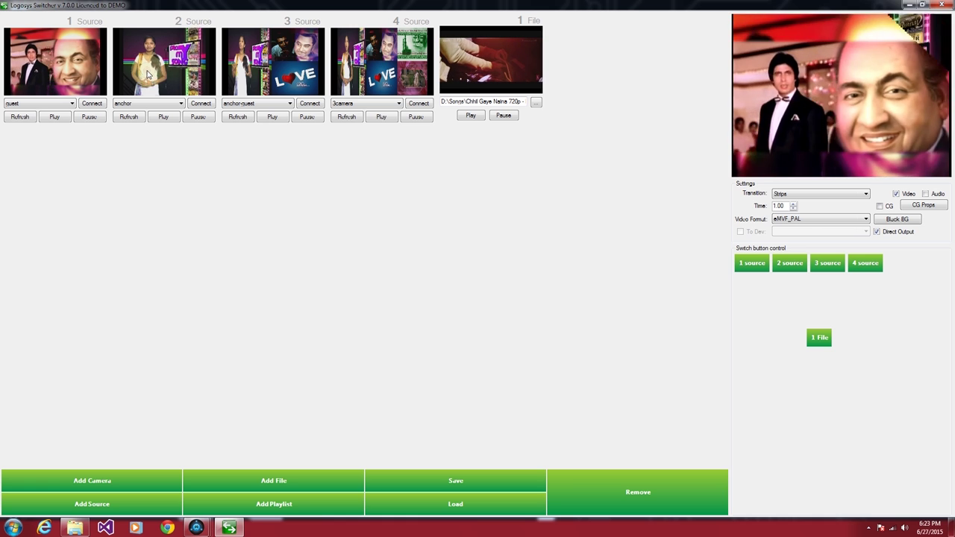
pyautogui.click(164, 66)
pyautogui.click(296, 64)
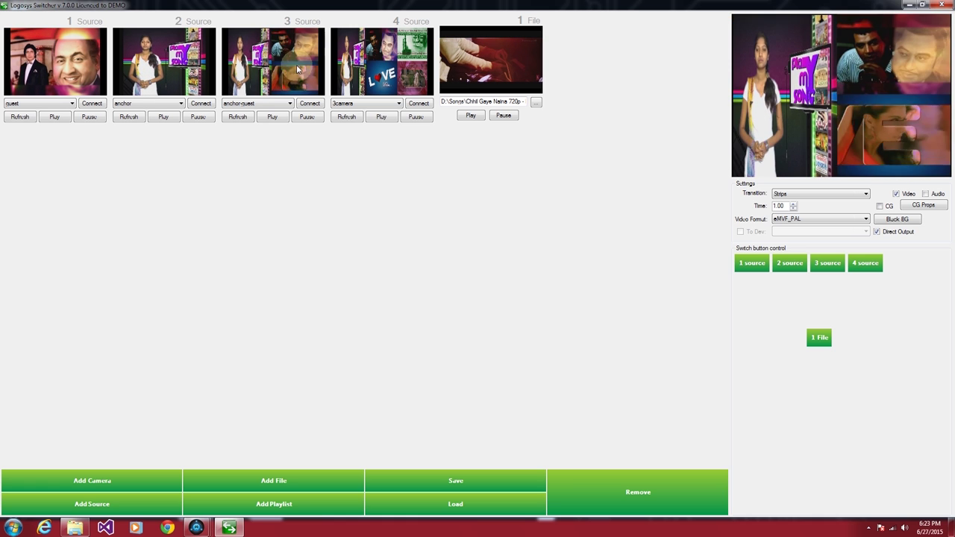
pyautogui.click(427, 67)
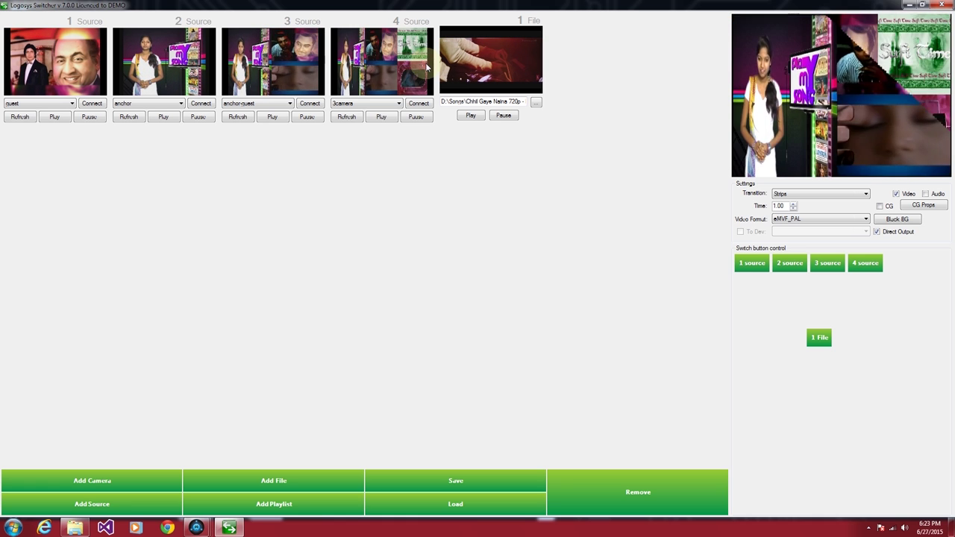
pyautogui.click(274, 63)
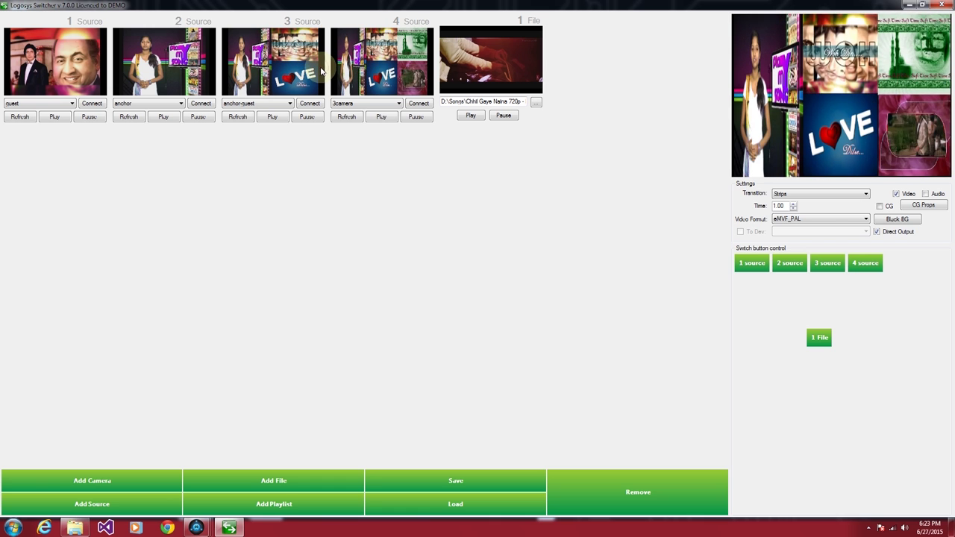
pyautogui.click(385, 71)
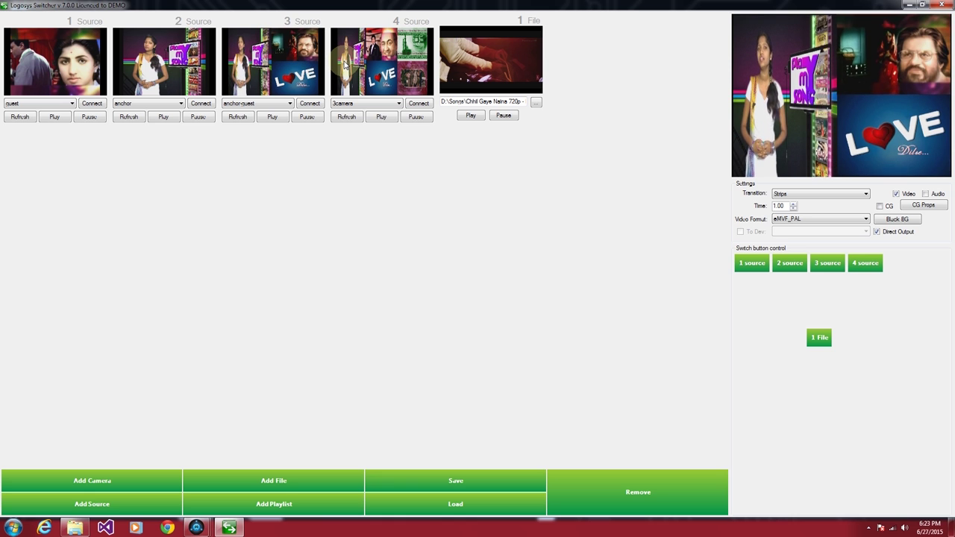
# Step: Open Logosys Recorder from the desktop, dismiss the registration reminder and set the recording source to MSwitcher
pyautogui.click(910, 6)
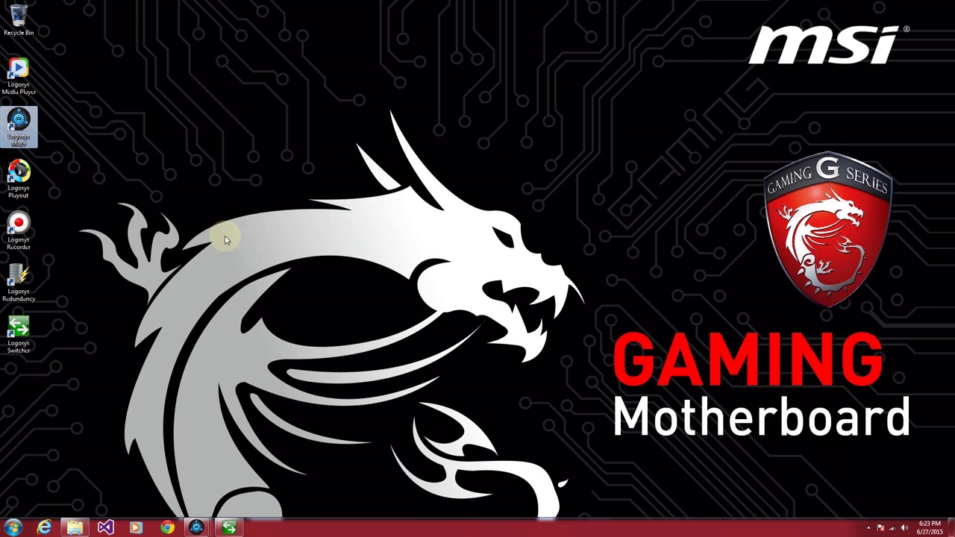
pyautogui.doubleClick(19, 238)
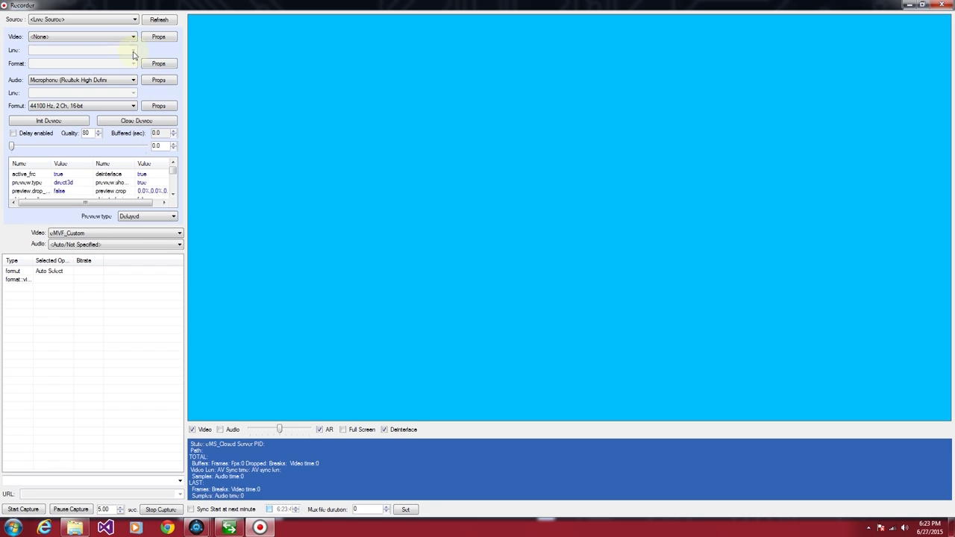
pyautogui.click(127, 22)
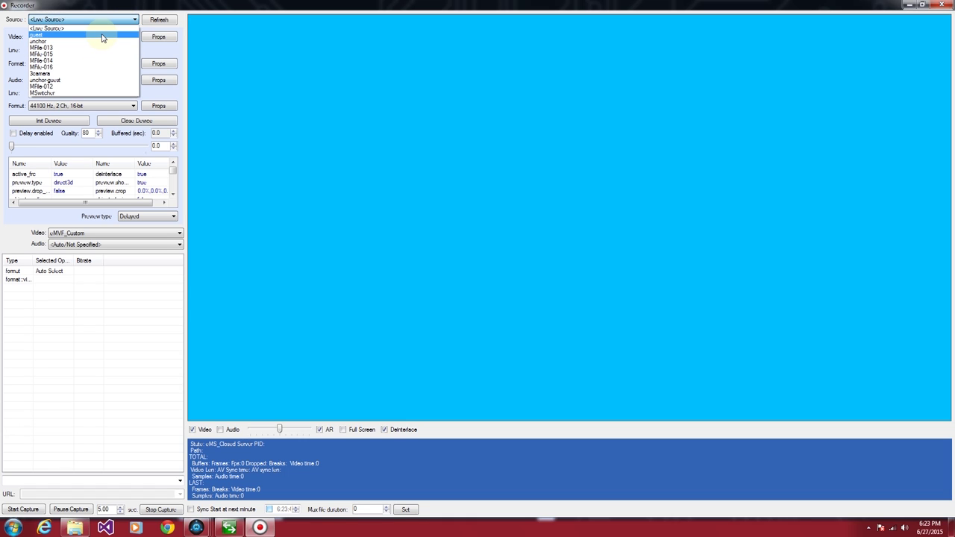
pyautogui.click(101, 42)
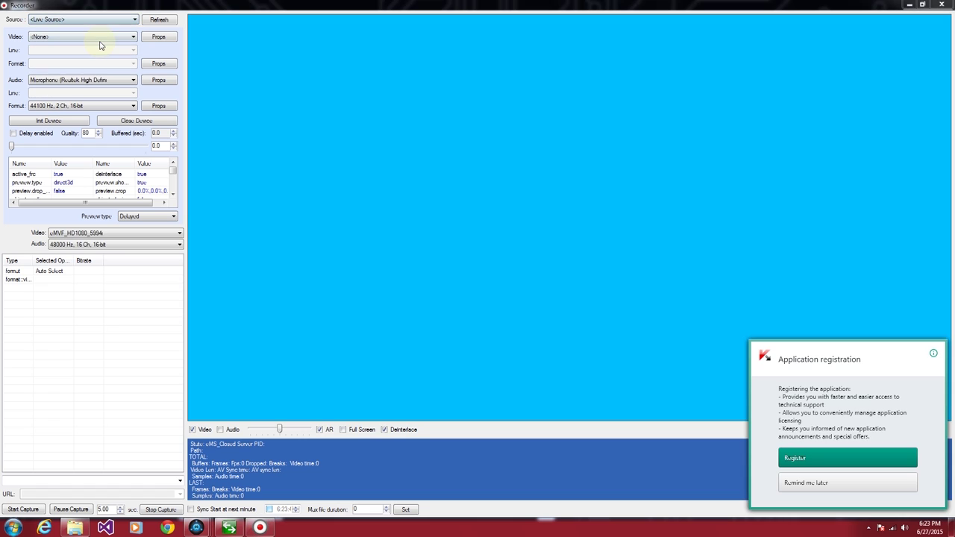
pyautogui.click(785, 483)
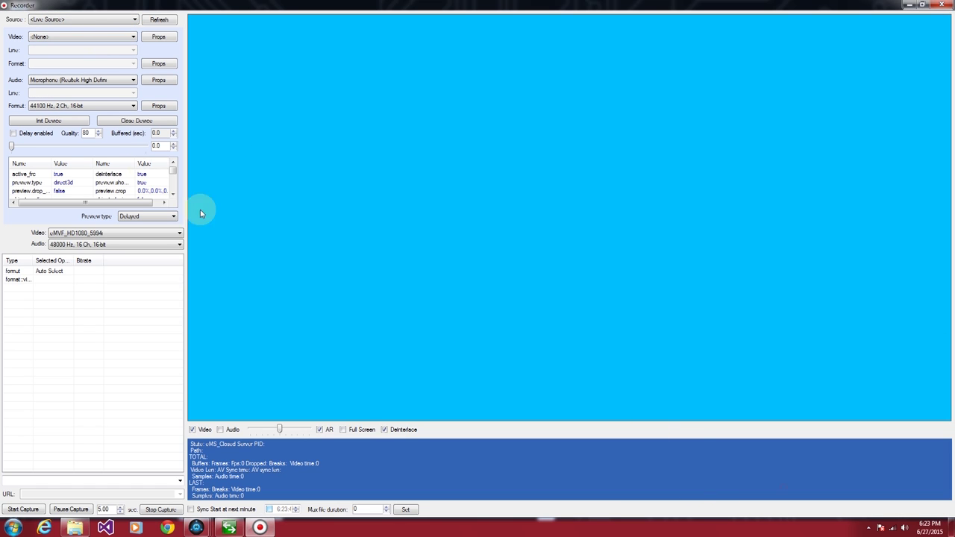
pyautogui.click(72, 18)
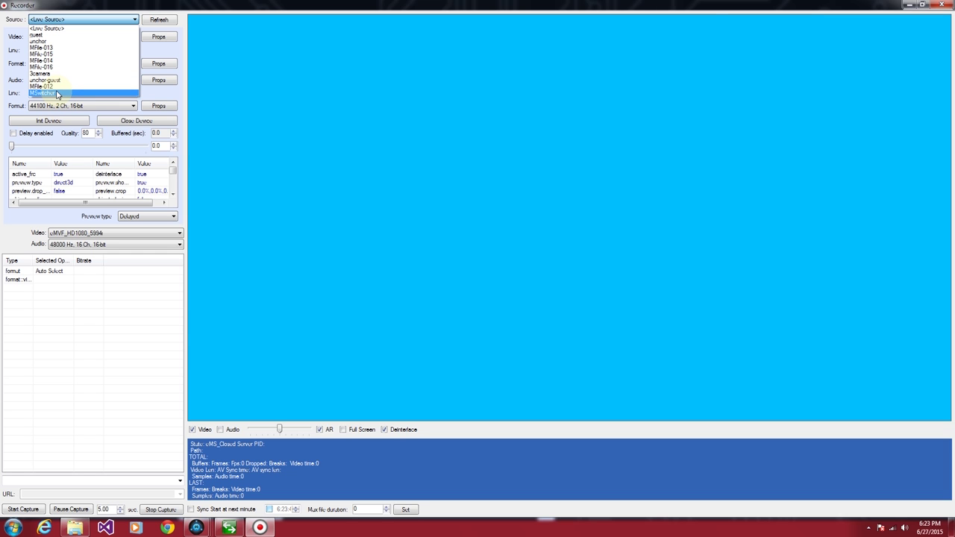
pyautogui.click(57, 94)
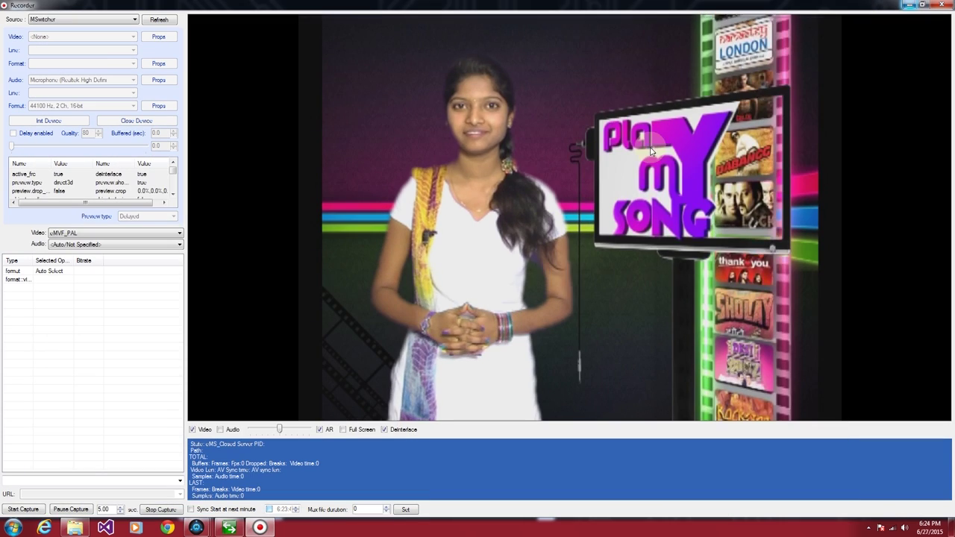
# Step: Try the MP4, AVI and MKV (Matroska) recording formats for the capture
pyautogui.click(48, 271)
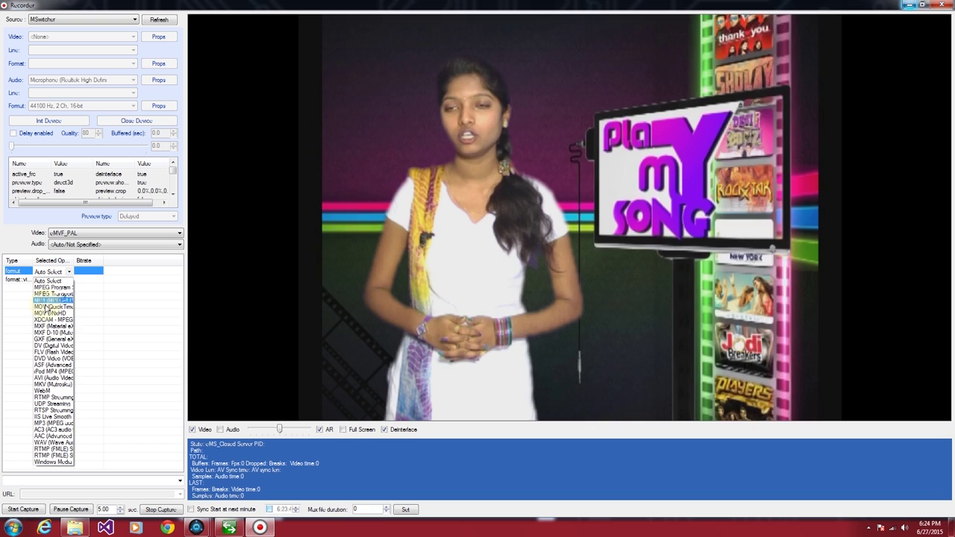
pyautogui.click(52, 299)
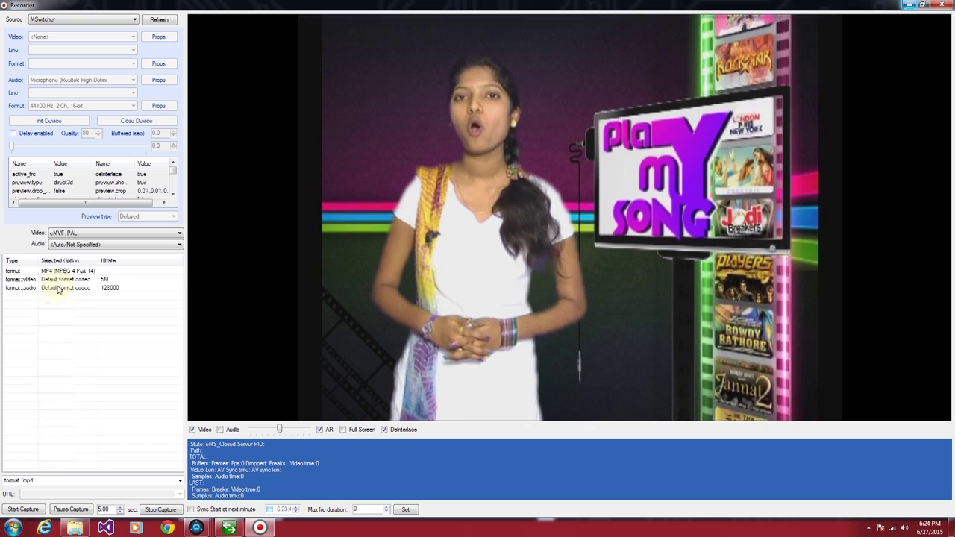
pyautogui.click(59, 271)
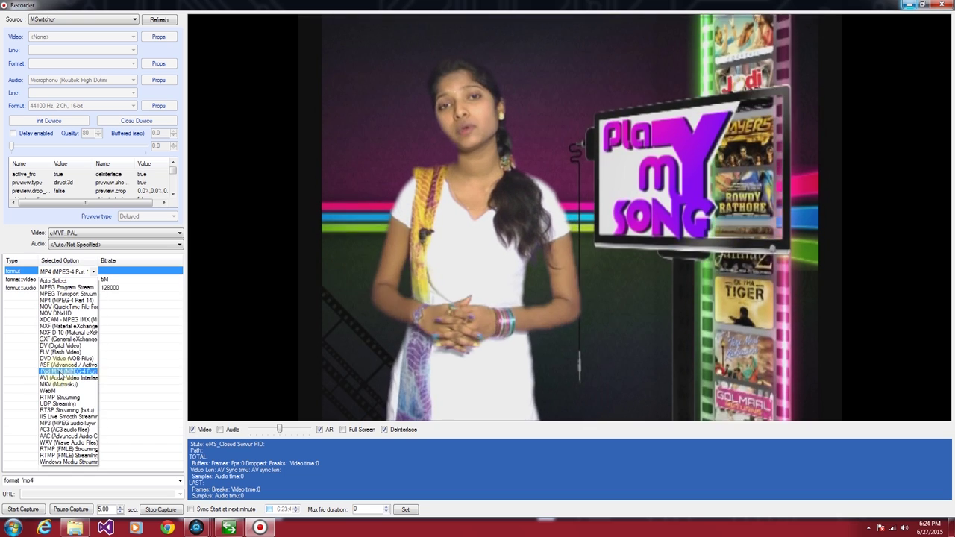
pyautogui.click(60, 378)
pyautogui.click(53, 273)
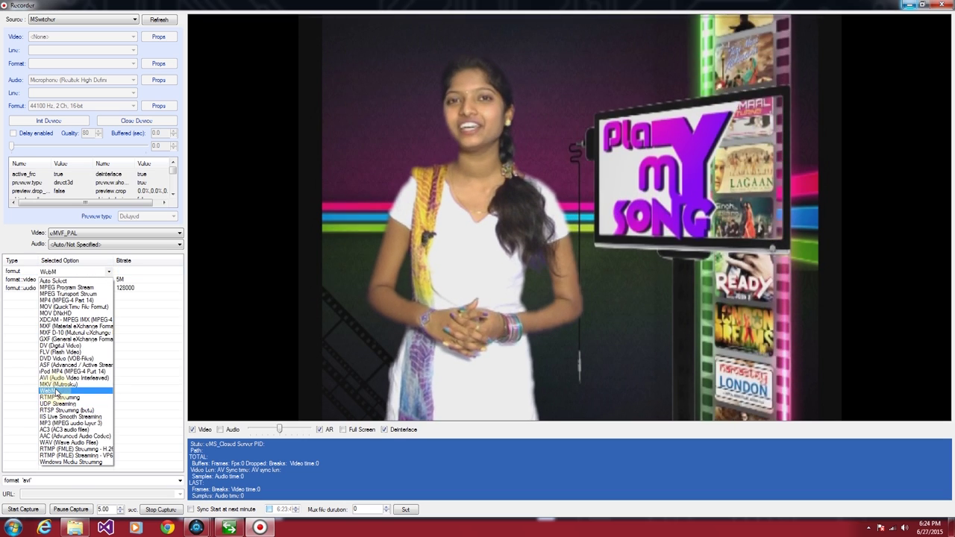
pyautogui.click(56, 384)
# Step: Set the recording format to MP4 (MPEG-4 Part 14) and the video codec to Intel QuickSync H.264 Encoder
pyautogui.click(64, 273)
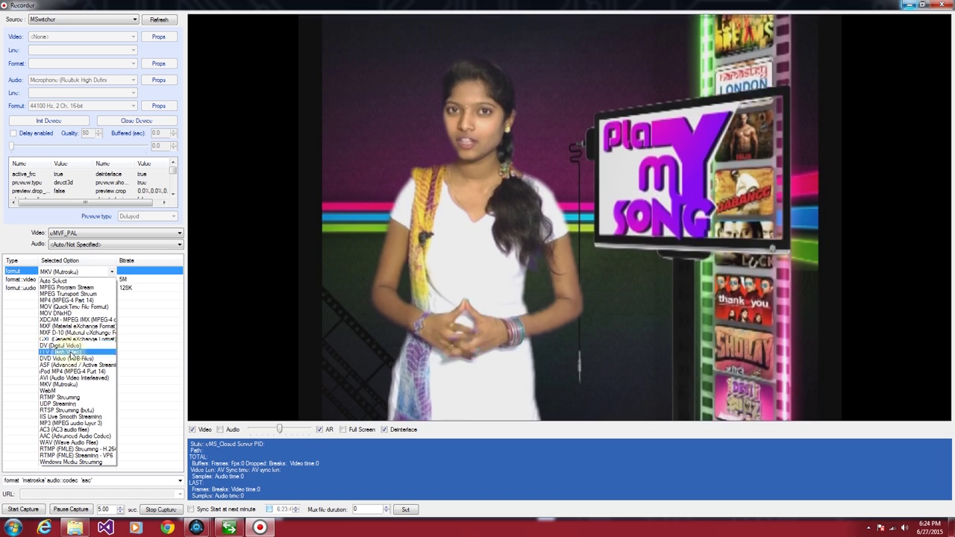
pyautogui.click(82, 300)
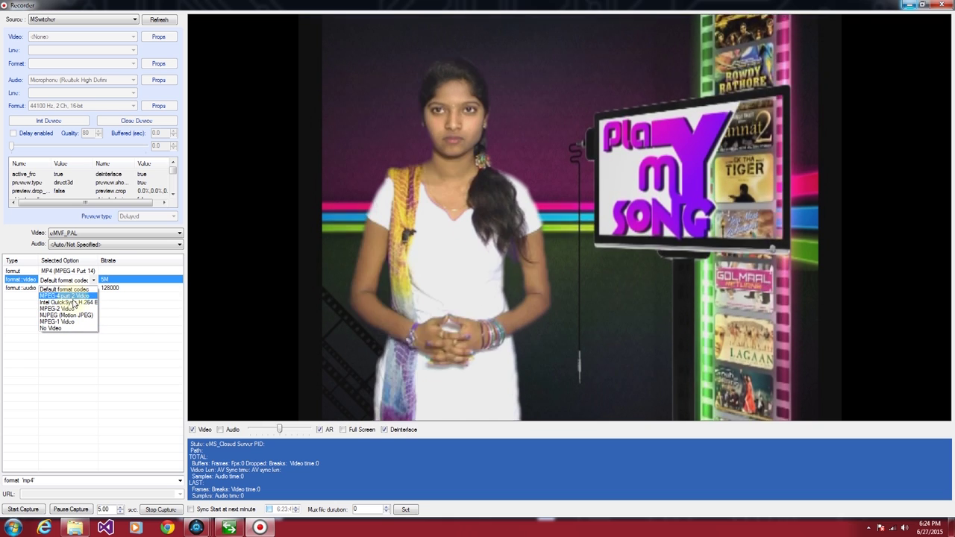
pyautogui.click(75, 303)
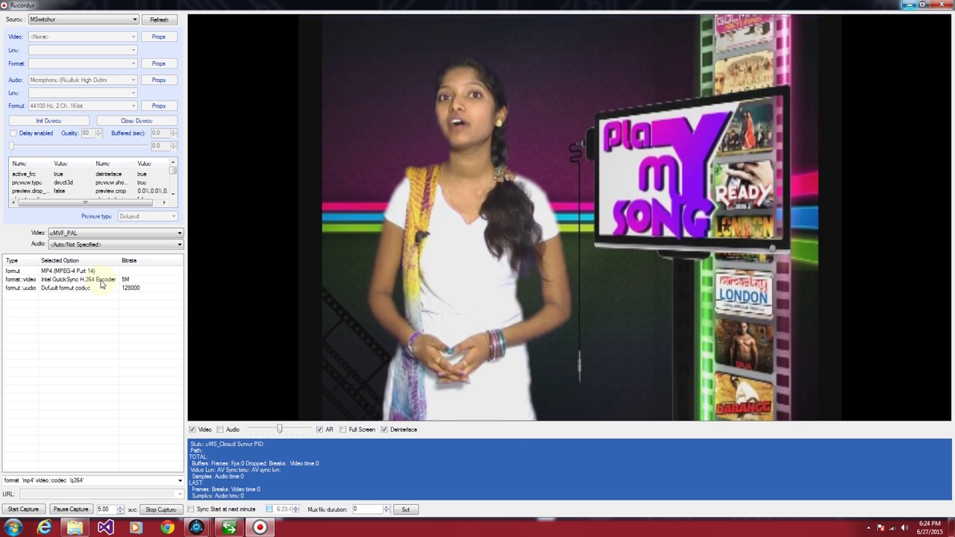
# Step: Set the video bitrate of the recording to 10M
pyautogui.click(124, 281)
pyautogui.click(125, 281)
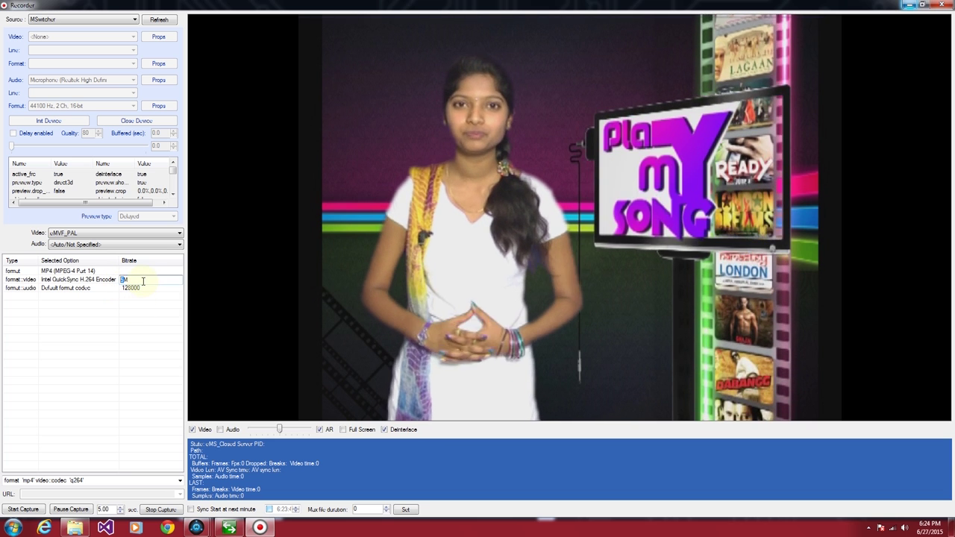
pyautogui.click(95, 282)
pyautogui.click(106, 281)
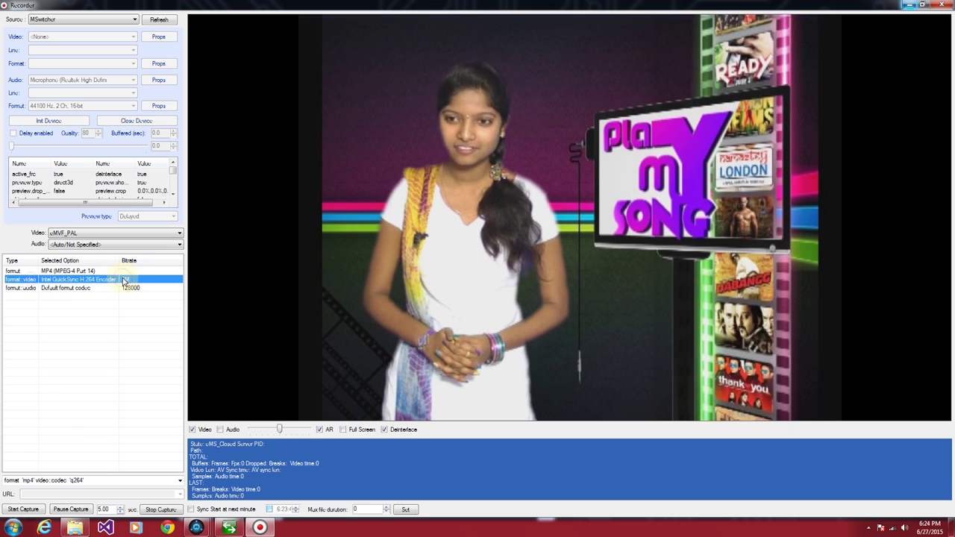
pyautogui.click(125, 279)
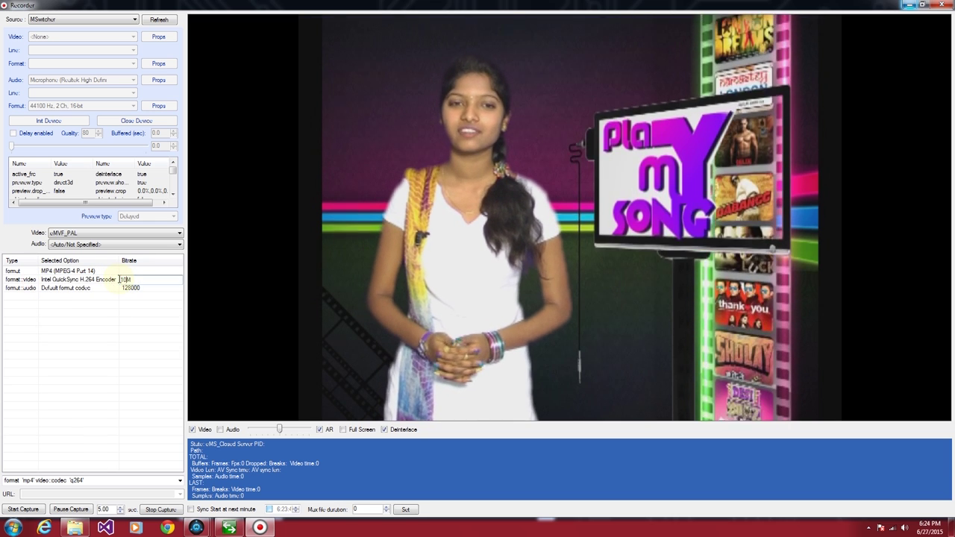
pyautogui.press('Return')
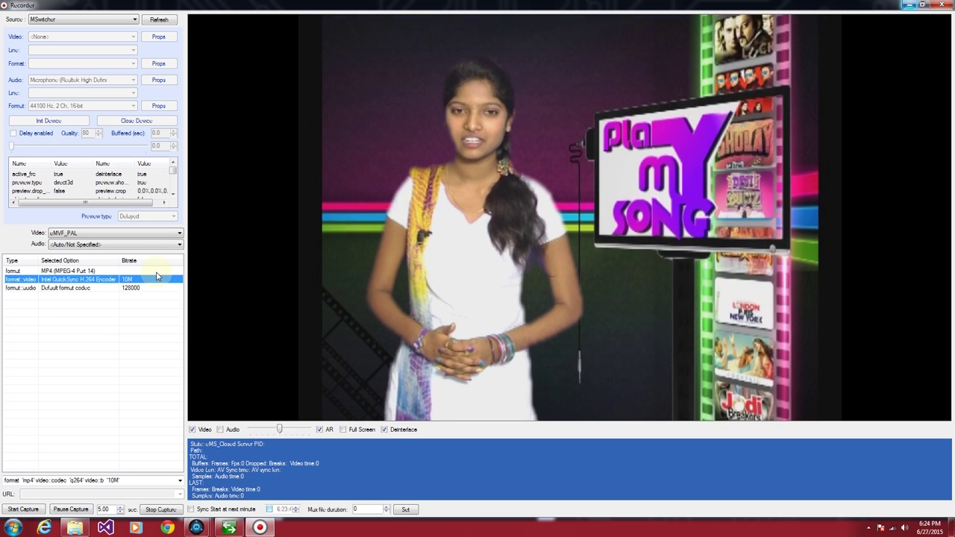
# Step: Set the recording's audio codec to AAC (Advanced Audio Coding) and review the format, video and audio entries
pyautogui.click(75, 291)
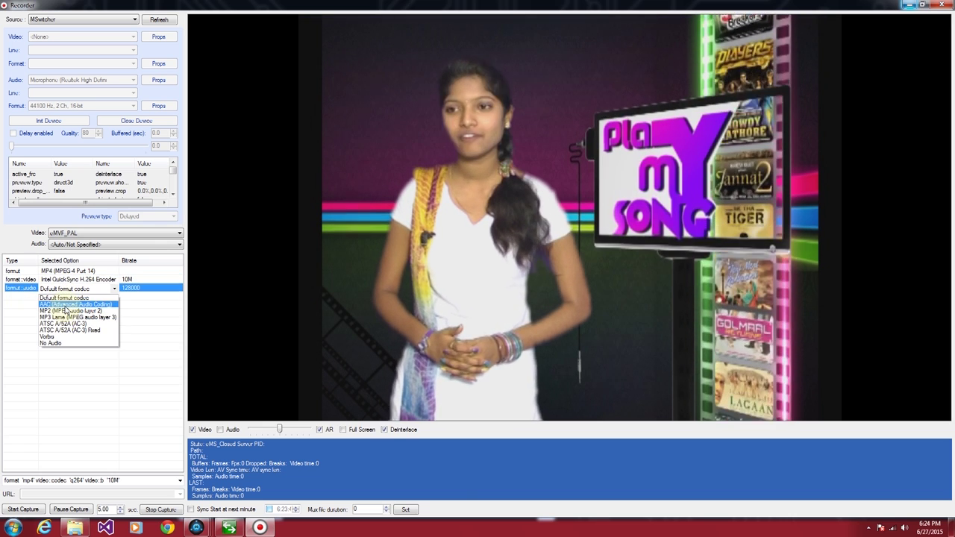
pyautogui.click(66, 304)
pyautogui.click(24, 281)
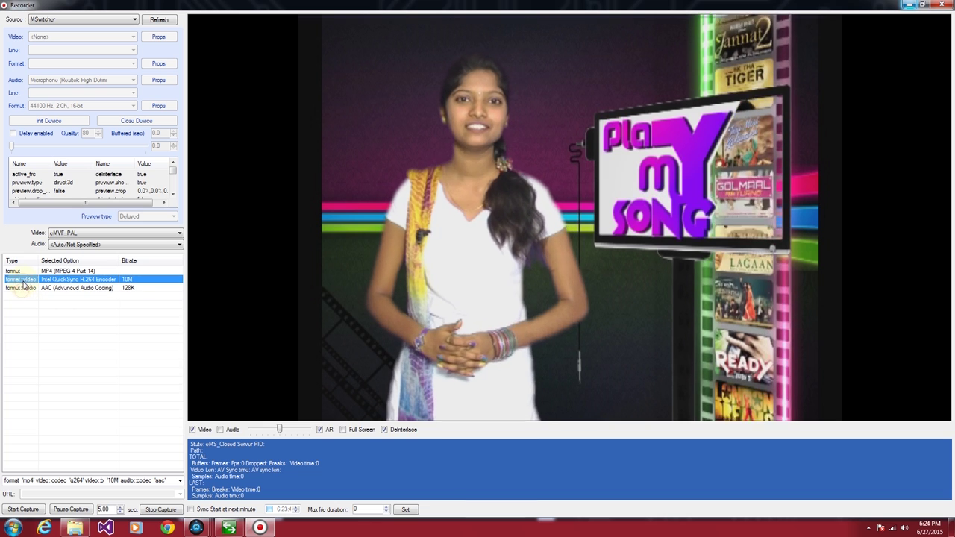
pyautogui.click(23, 273)
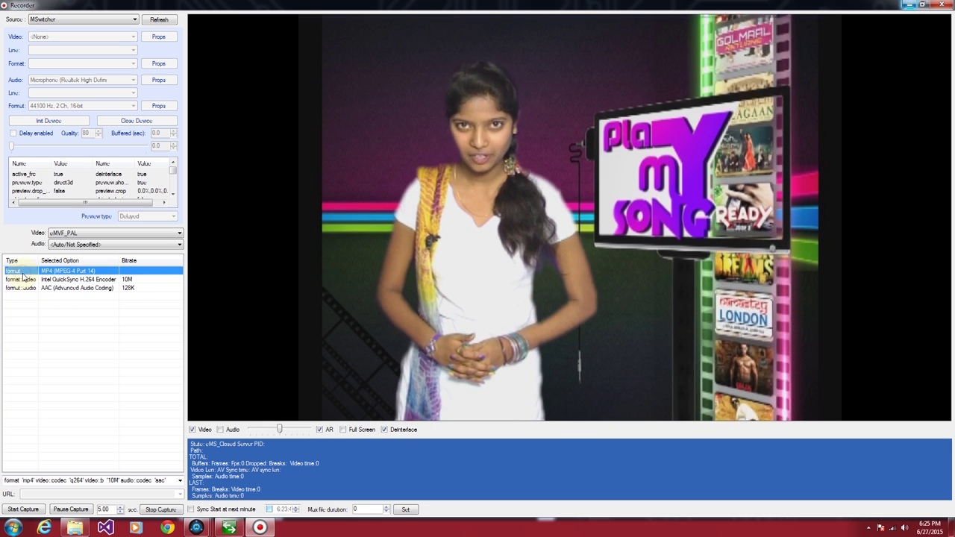
pyautogui.click(27, 280)
pyautogui.click(27, 290)
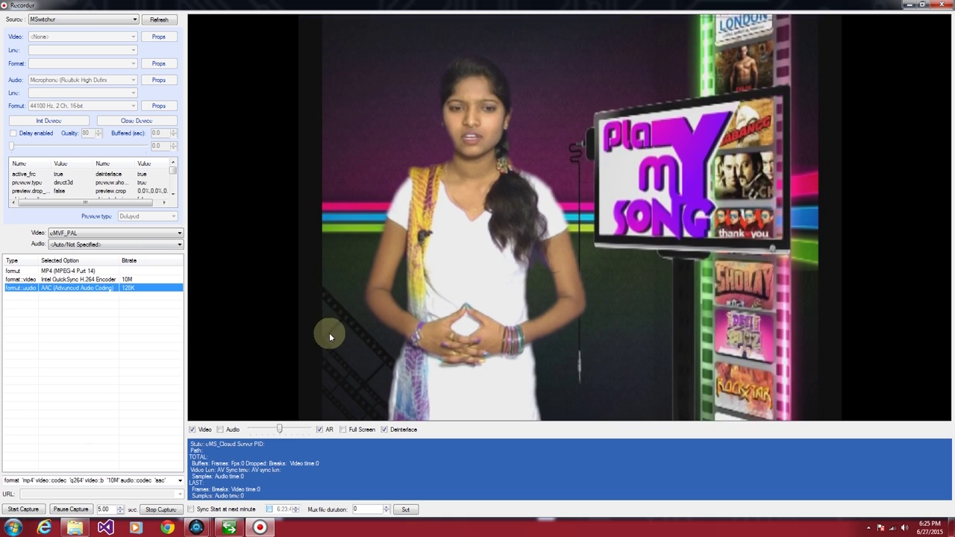
# Step: Start capturing to an MP4 file named testrecording on the Desktop
pyautogui.click(27, 511)
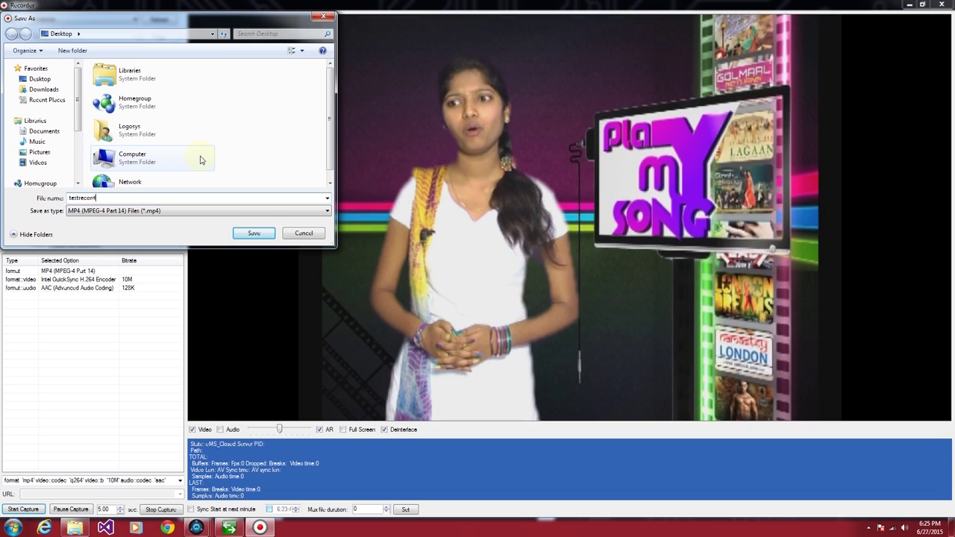
pyautogui.press('Return')
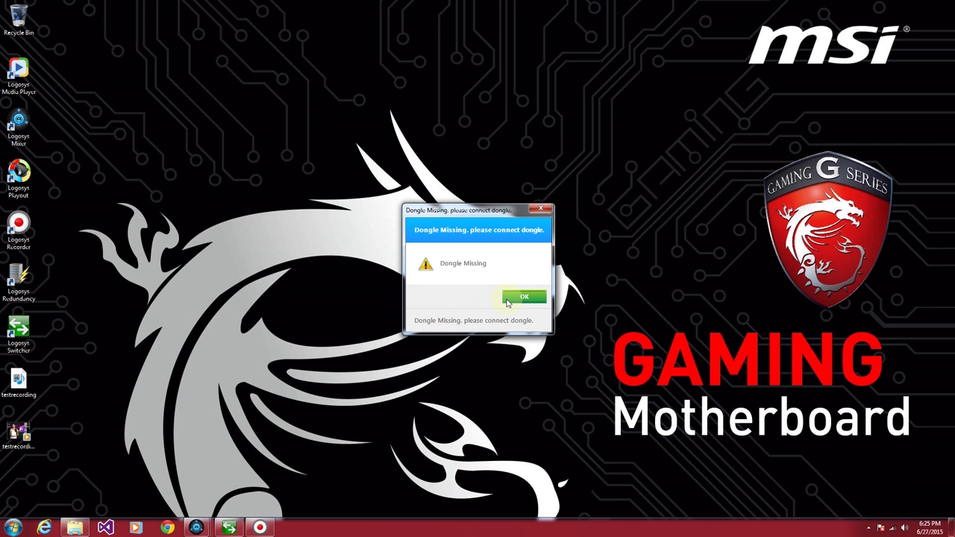
# Step: Switch to Logosys Switcher and switch the live output to the 3camera source
pyautogui.click(227, 528)
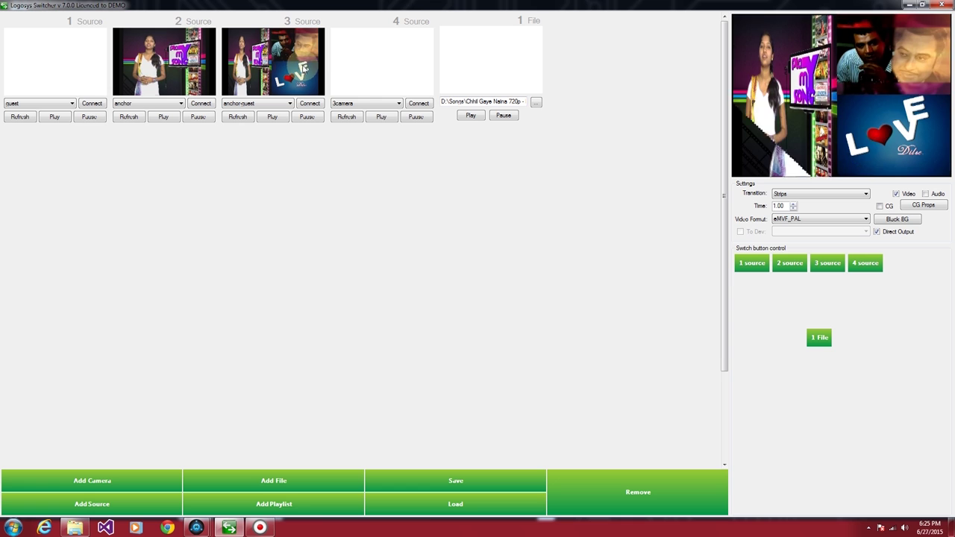
pyautogui.click(365, 66)
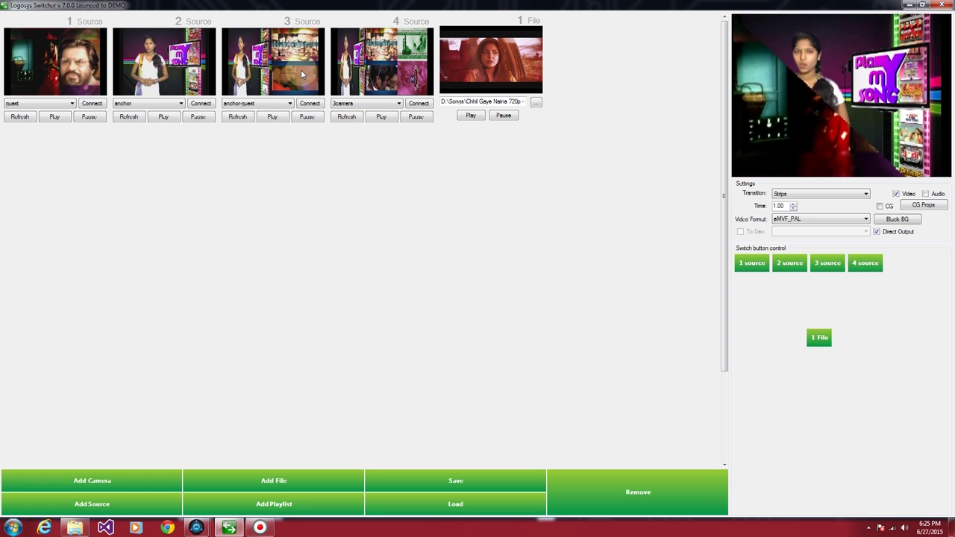
# Step: Change the switching transition to RandomBars and set the transition time to 0.00
pyautogui.click(784, 195)
pyautogui.click(795, 261)
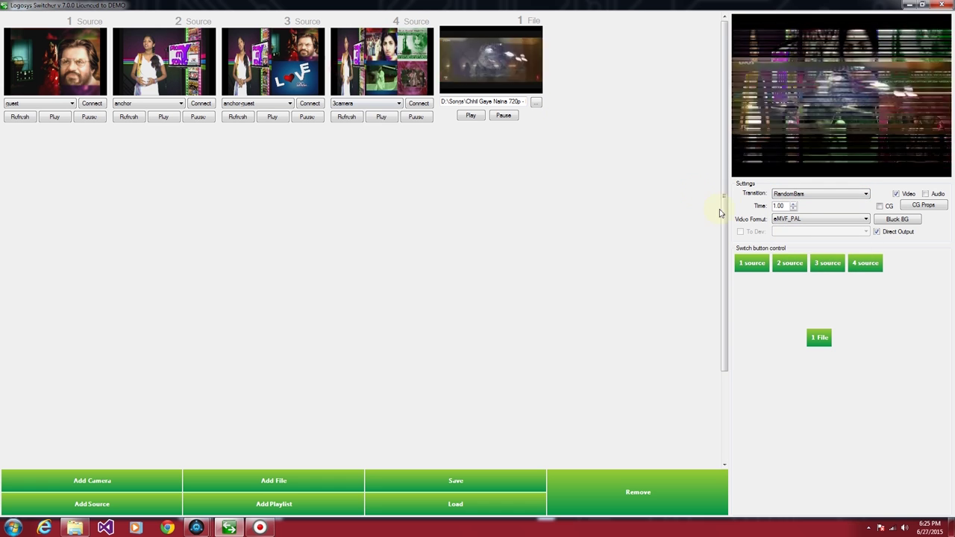
pyautogui.doubleClick(785, 206)
pyautogui.write('0.00')
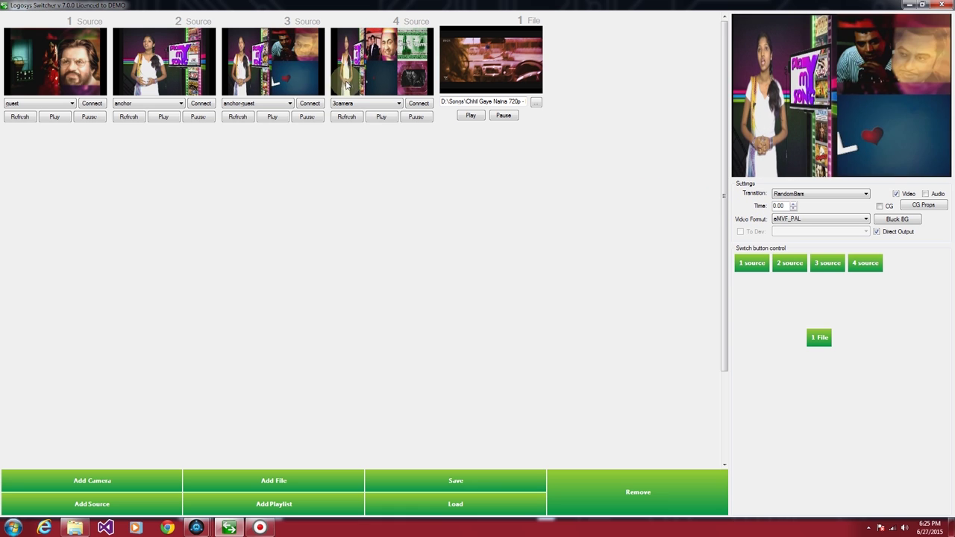
# Step: Switch the output in turn to the anchor, anchor-guest and 3camera sources and the Chhil Gaye Naina file
pyautogui.click(191, 63)
pyautogui.click(314, 68)
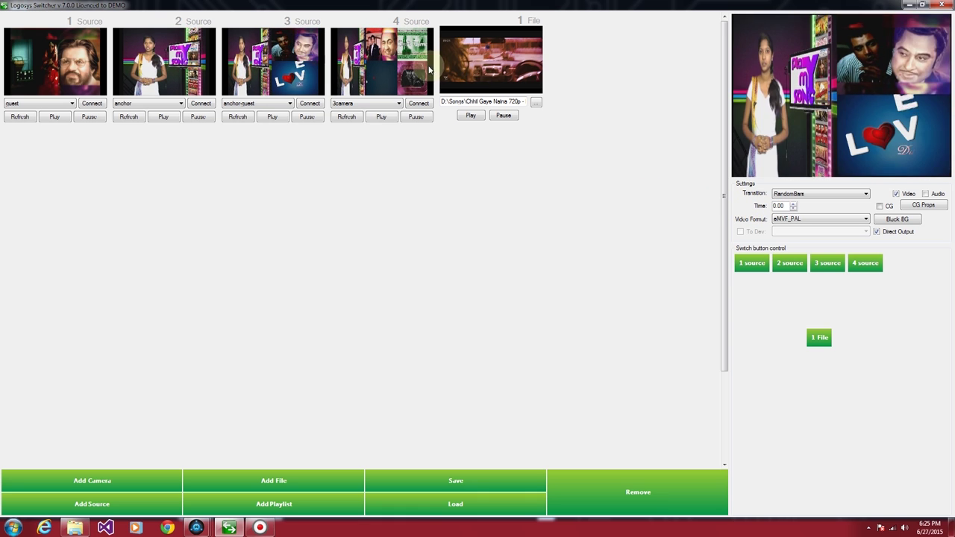
pyautogui.click(420, 67)
pyautogui.click(479, 64)
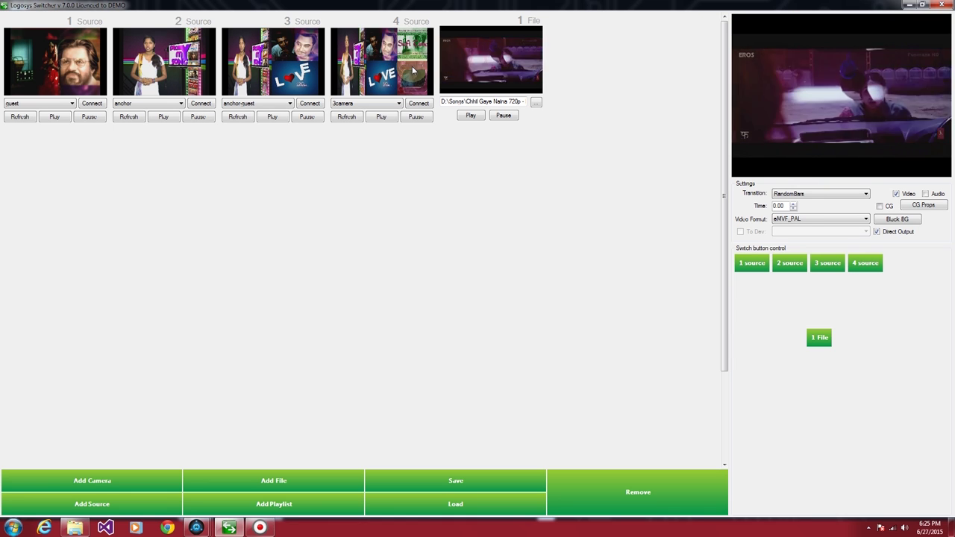
# Step: Switch the live output to the 3camera source, to the anchor source, and back to 3camera
pyautogui.click(380, 61)
pyautogui.click(175, 64)
pyautogui.click(410, 58)
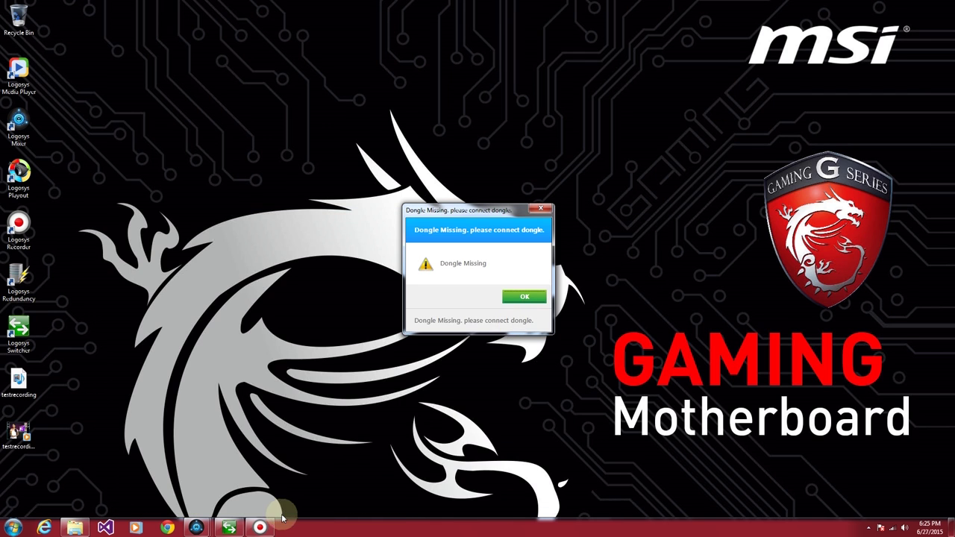
# Step: Switch to Logosys Recorder, stop the testrecording capture and return to the desktop
pyautogui.click(260, 526)
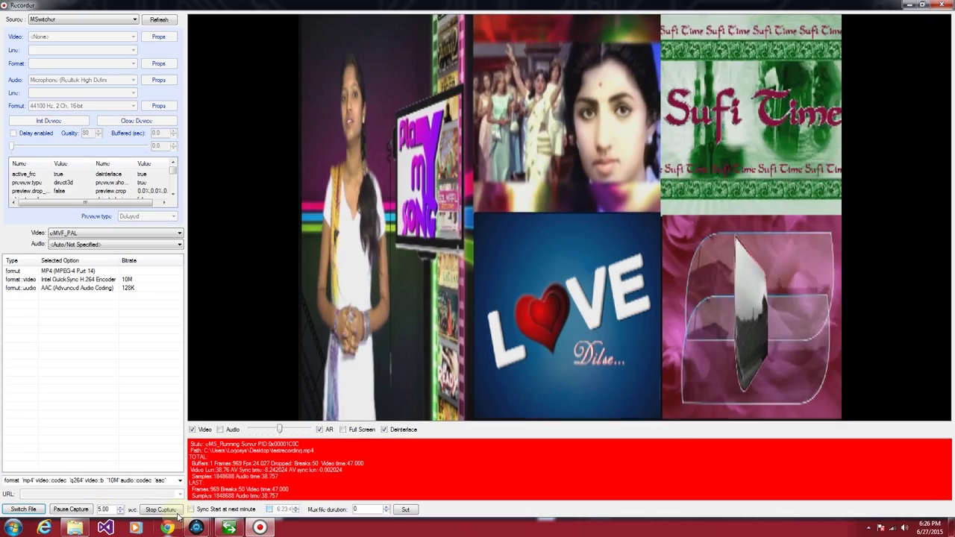
pyautogui.click(173, 510)
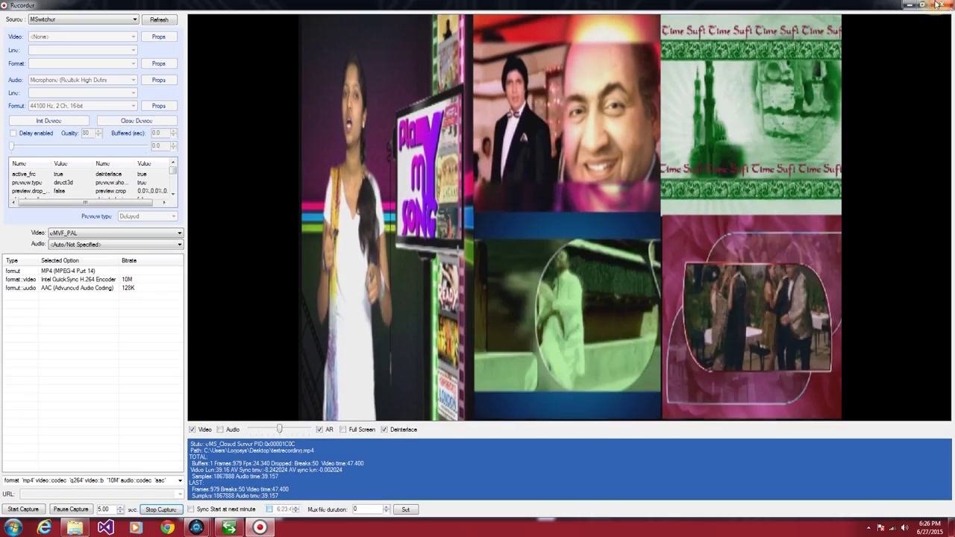
pyautogui.click(938, 5)
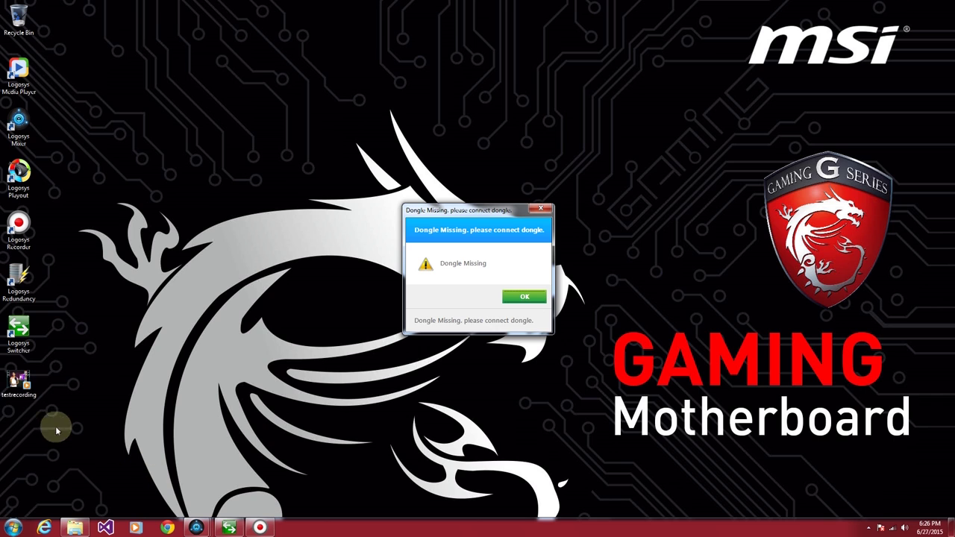
# Step: Play the Desktop testrecording file full screen in Windows Media Player, and close the player and the missing-dongle message
pyautogui.rightClick(23, 384)
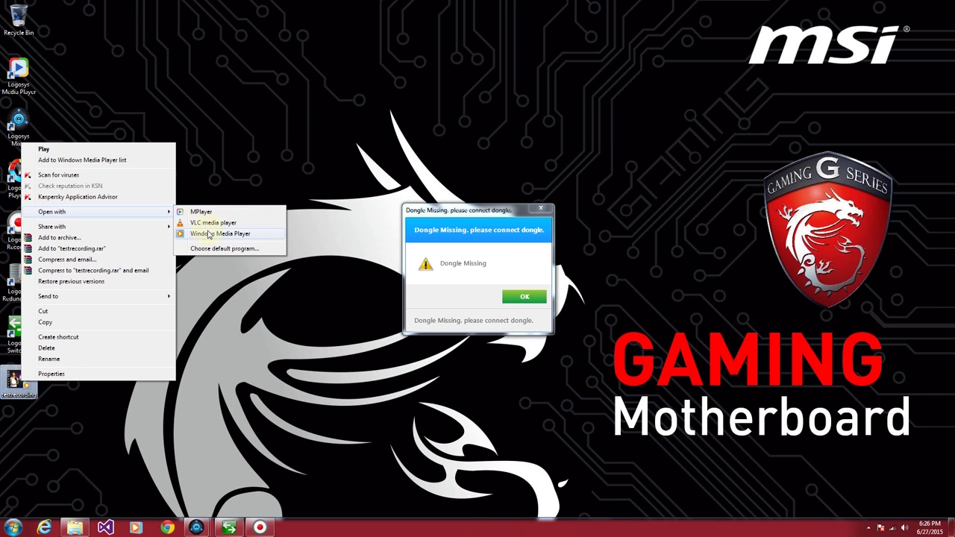
pyautogui.click(209, 235)
pyautogui.moveTo(190, 27); pyautogui.dragTo(388, 82)
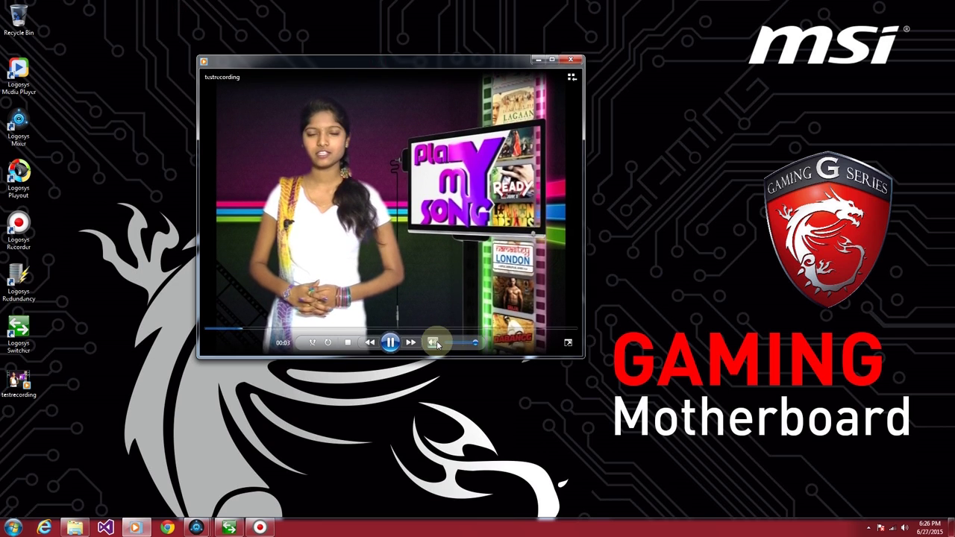
pyautogui.doubleClick(506, 259)
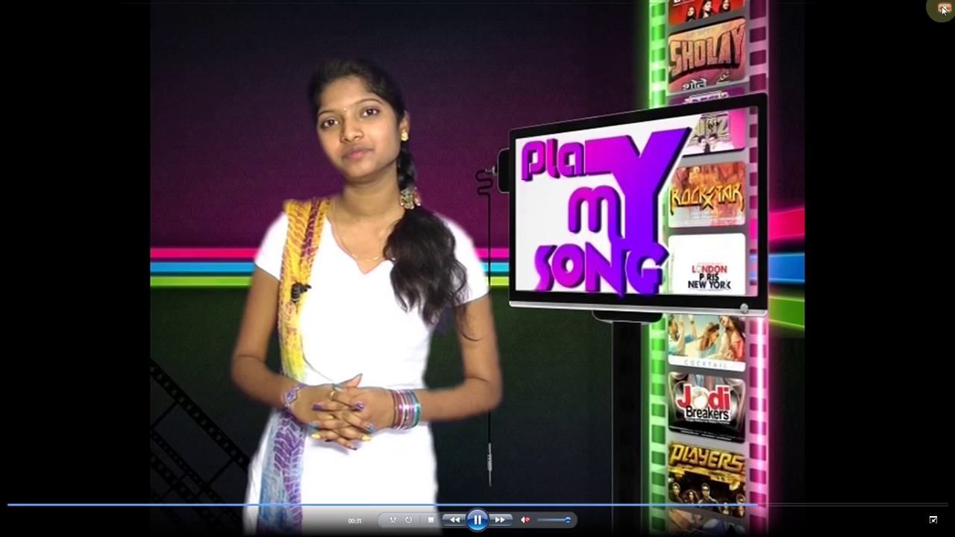
pyautogui.click(943, 9)
pyautogui.click(526, 296)
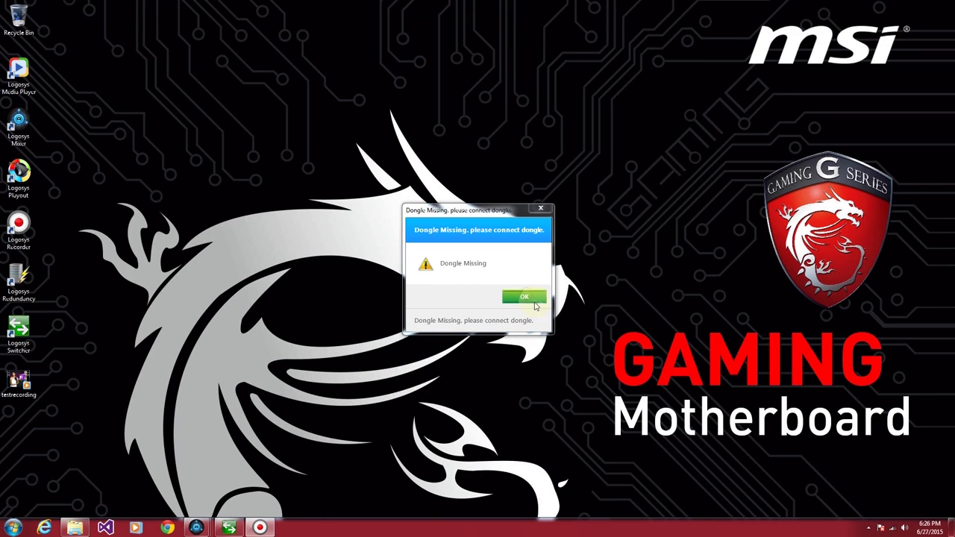
pyautogui.click(535, 298)
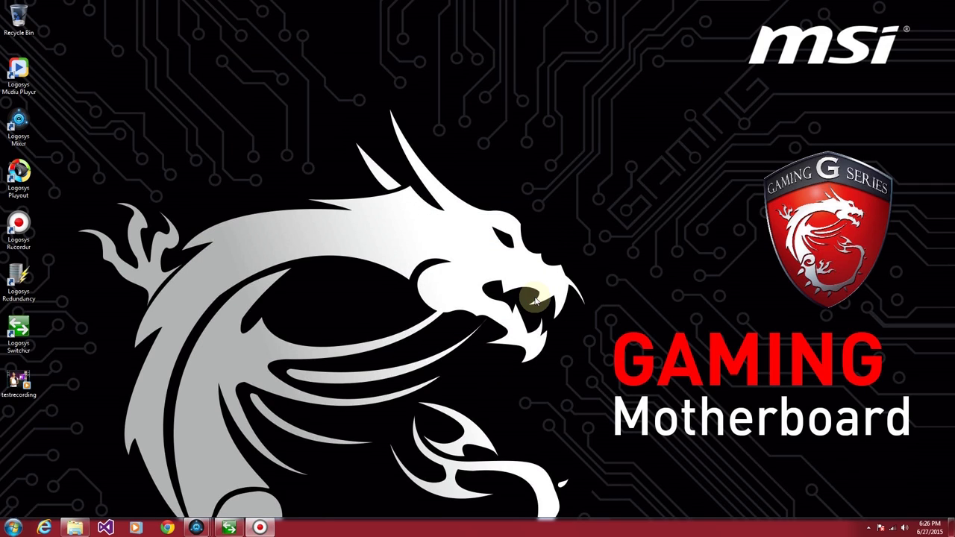
# Step: Switch to Logosys Switcher, change the live output to the anchor source, and return to a desktop cleared of the missing-dongle message
pyautogui.click(230, 529)
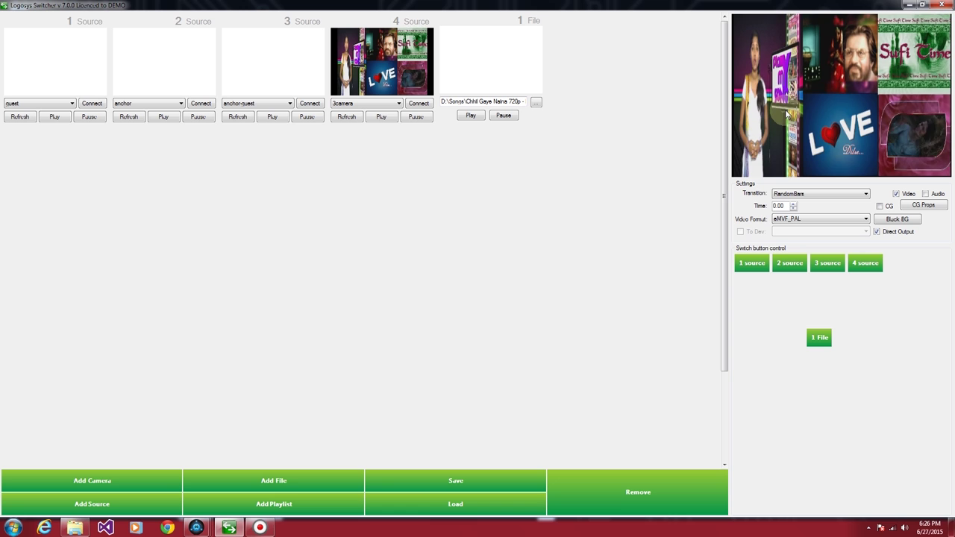
pyautogui.click(188, 60)
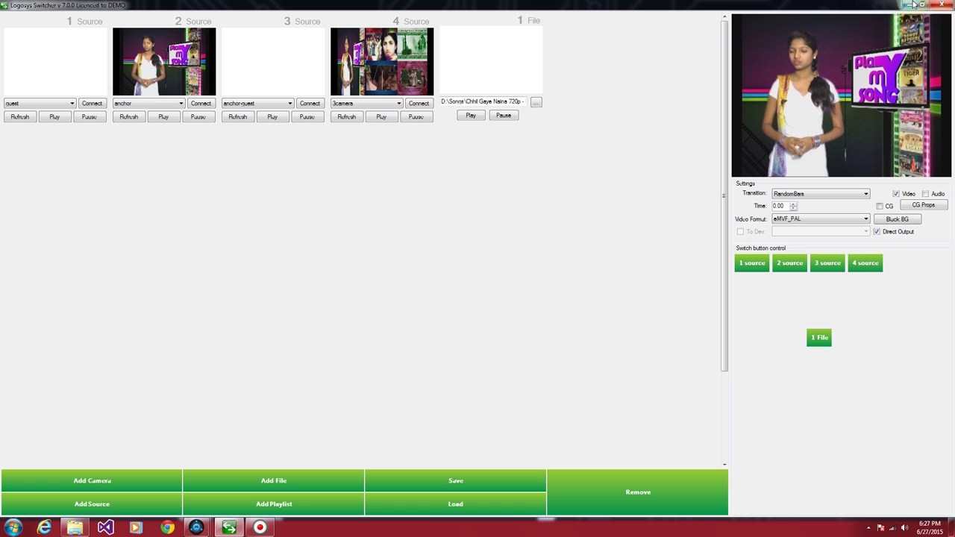
pyautogui.click(904, 5)
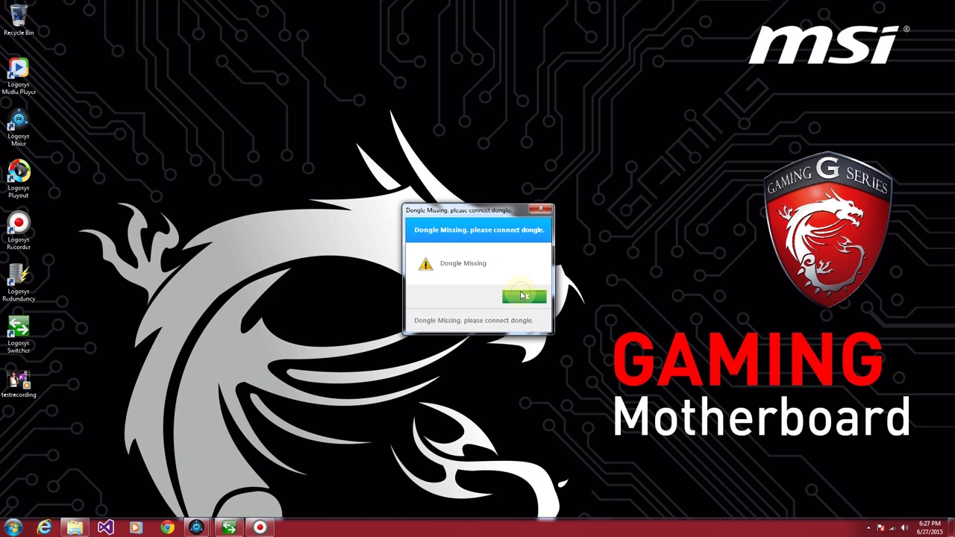
pyautogui.click(524, 296)
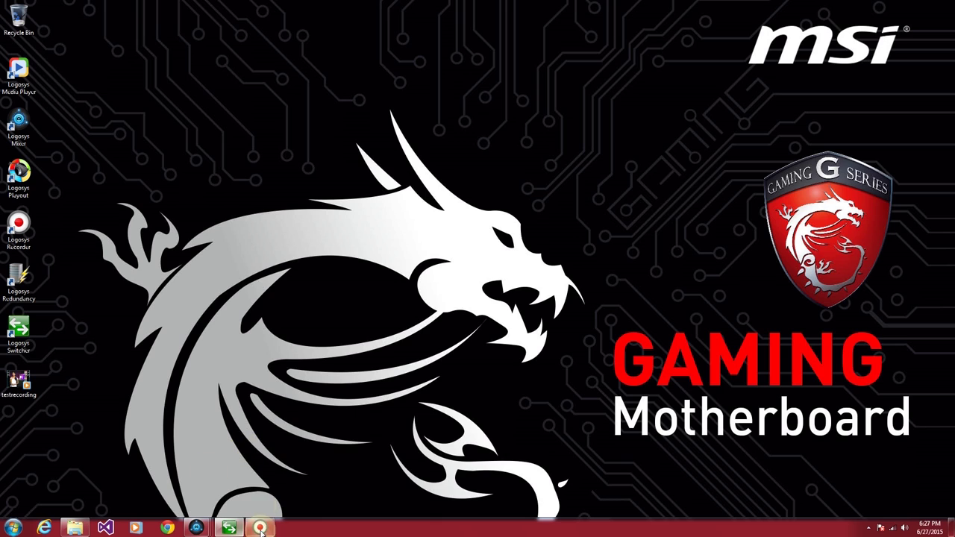